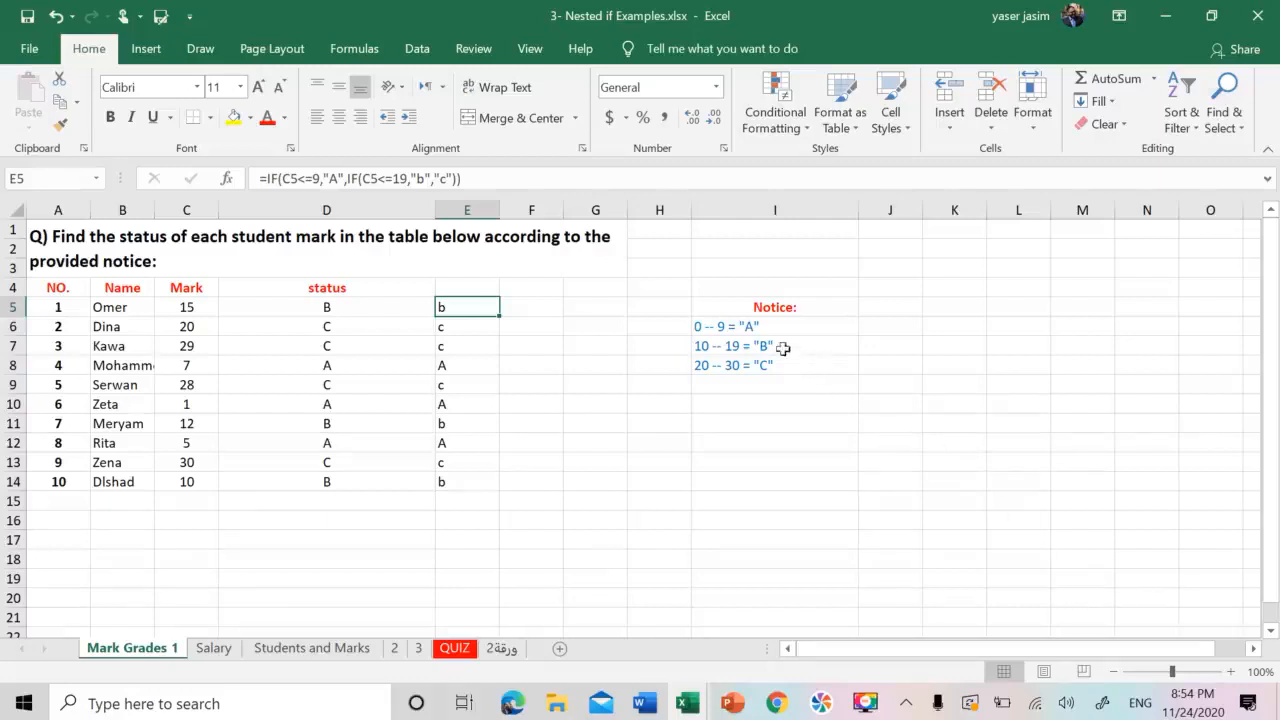
Step: Examine the mark ranges in the notice and the existing status formula in D5
left_click_drag(766, 332, 763, 372)
left_click(751, 405)
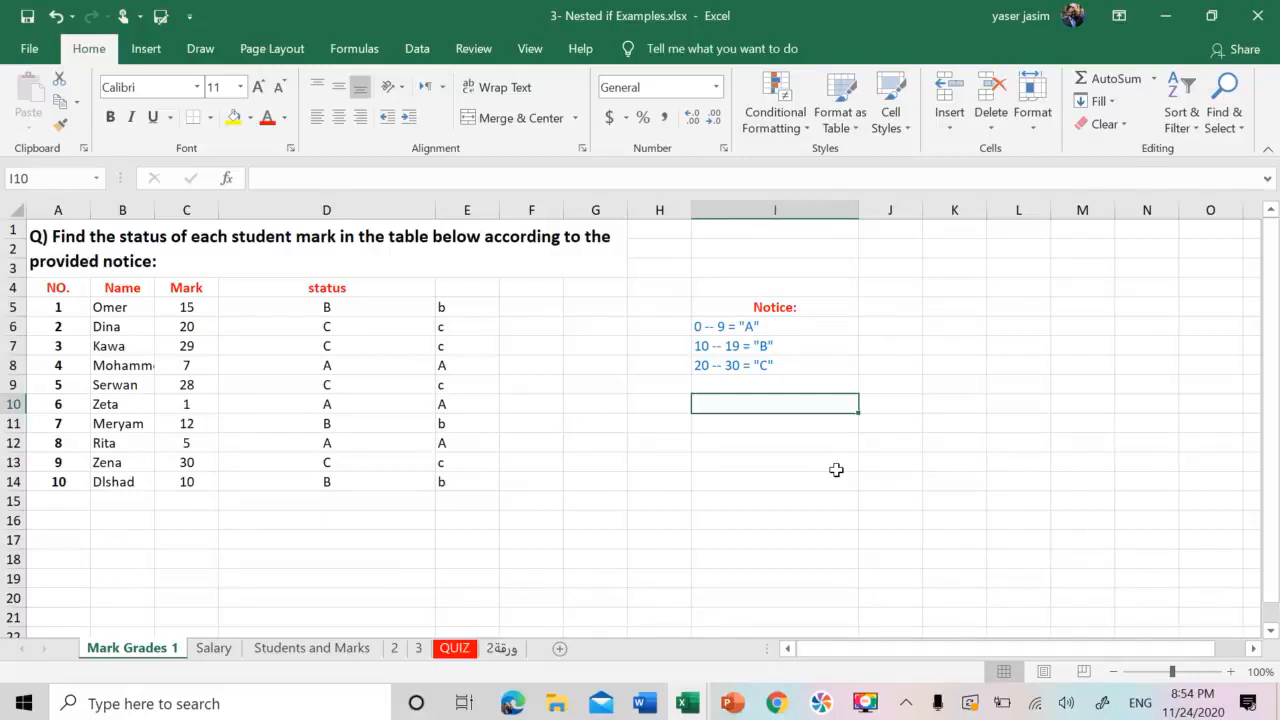
left_click(405, 307)
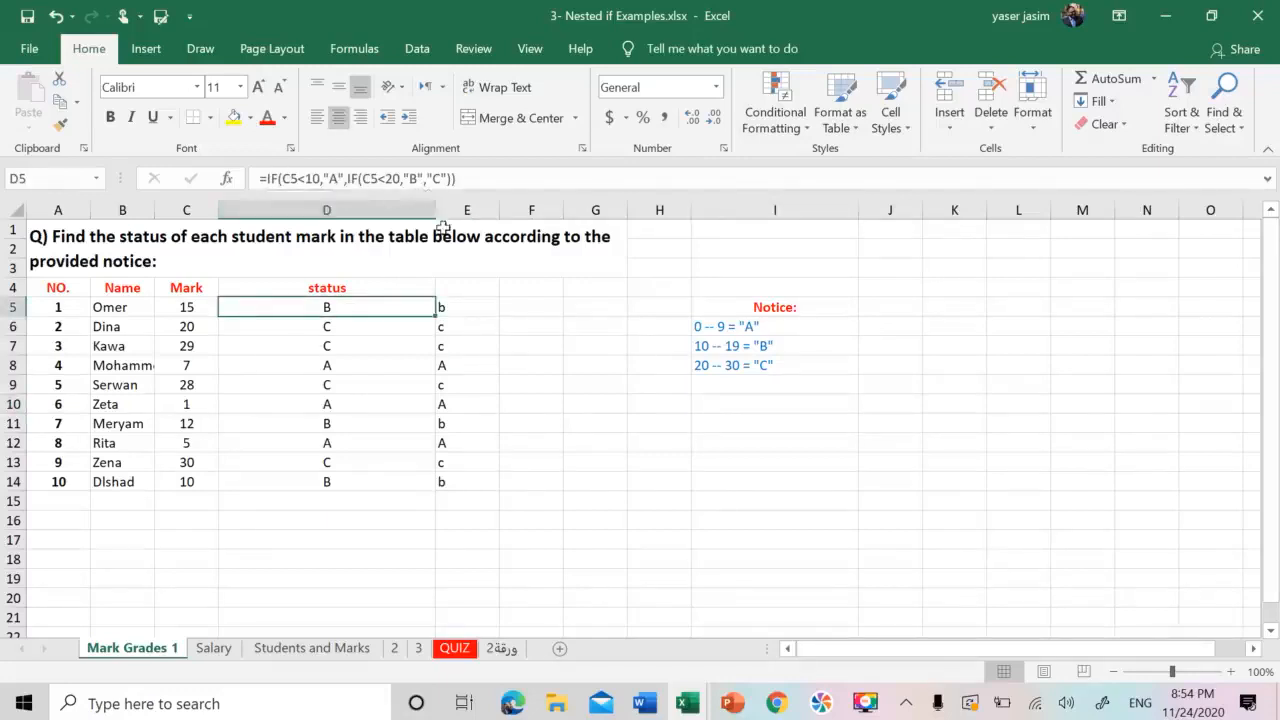
left_click(752, 428)
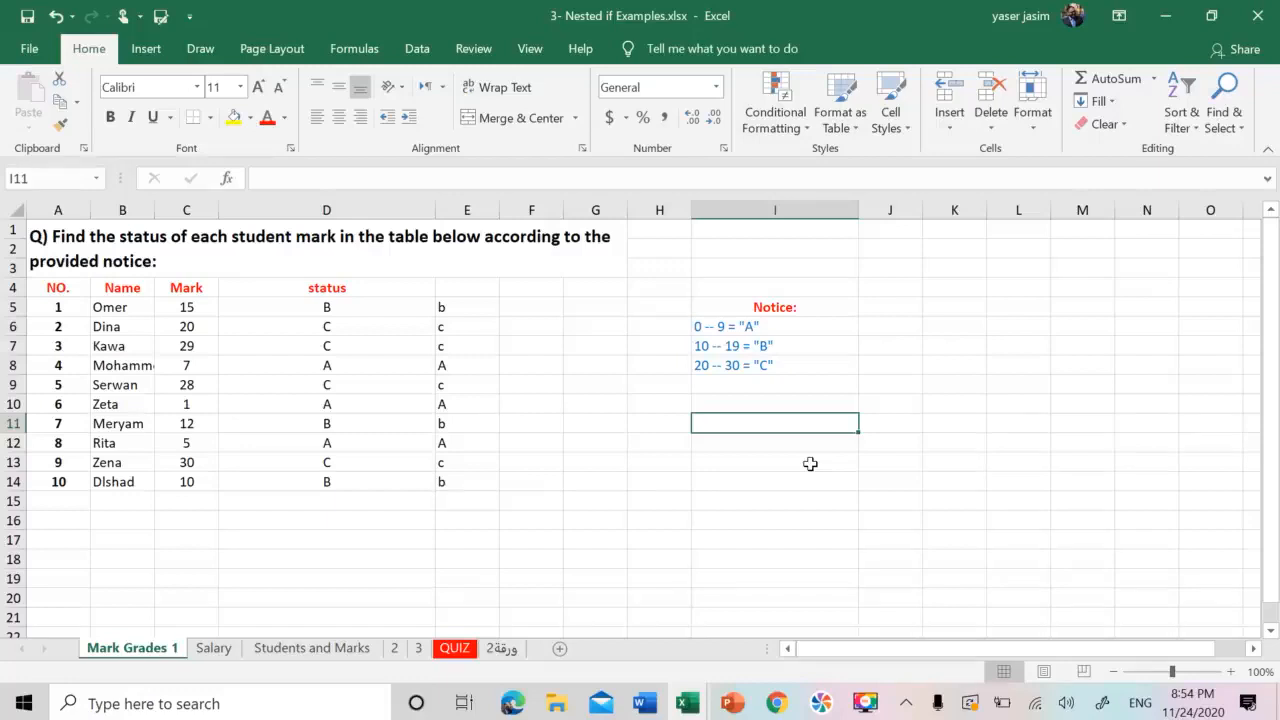
type("=i")
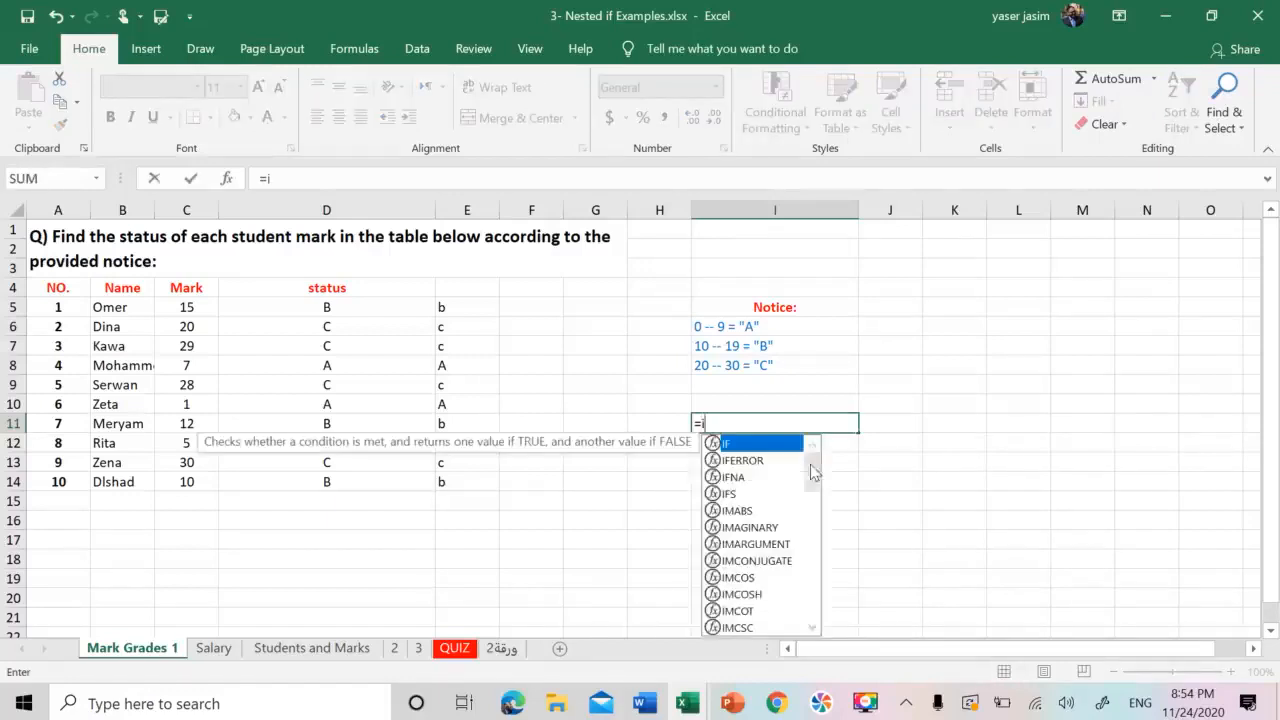
type("fs")
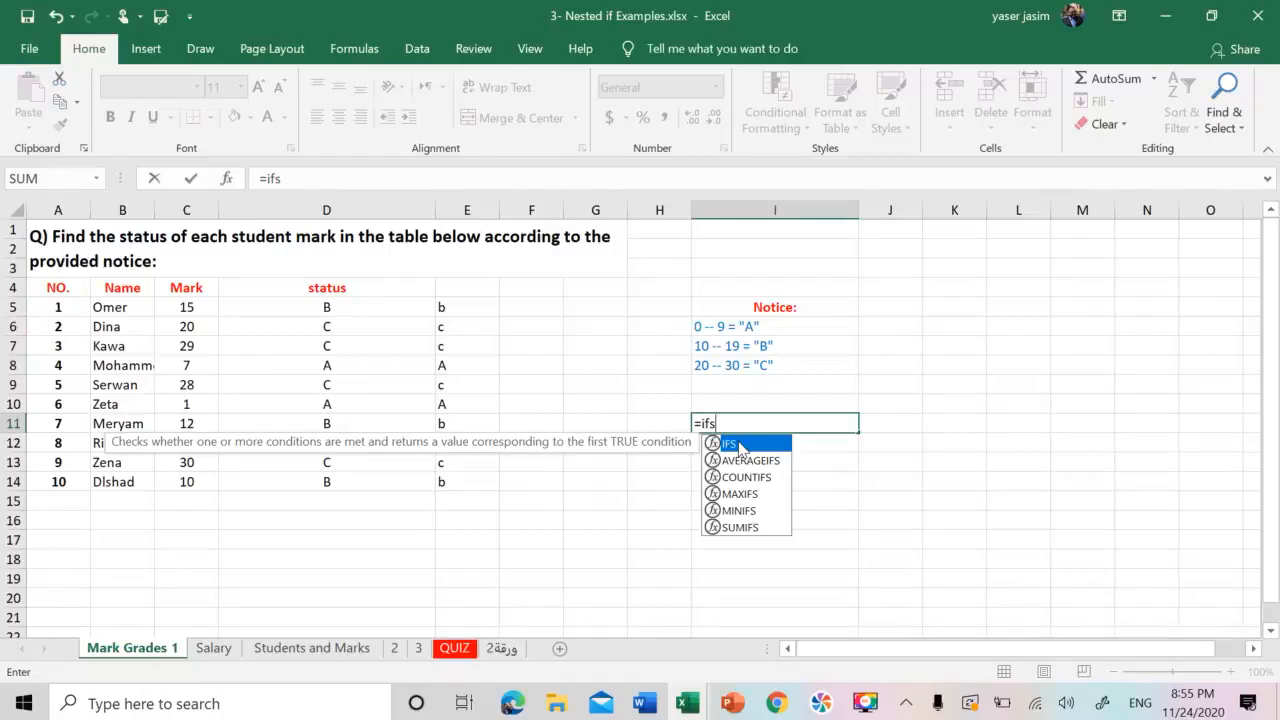
key("BackSpace")
key("BackSpace")
key("BackSpace")
key("BackSpace")
key("Escape")
left_click(771, 468)
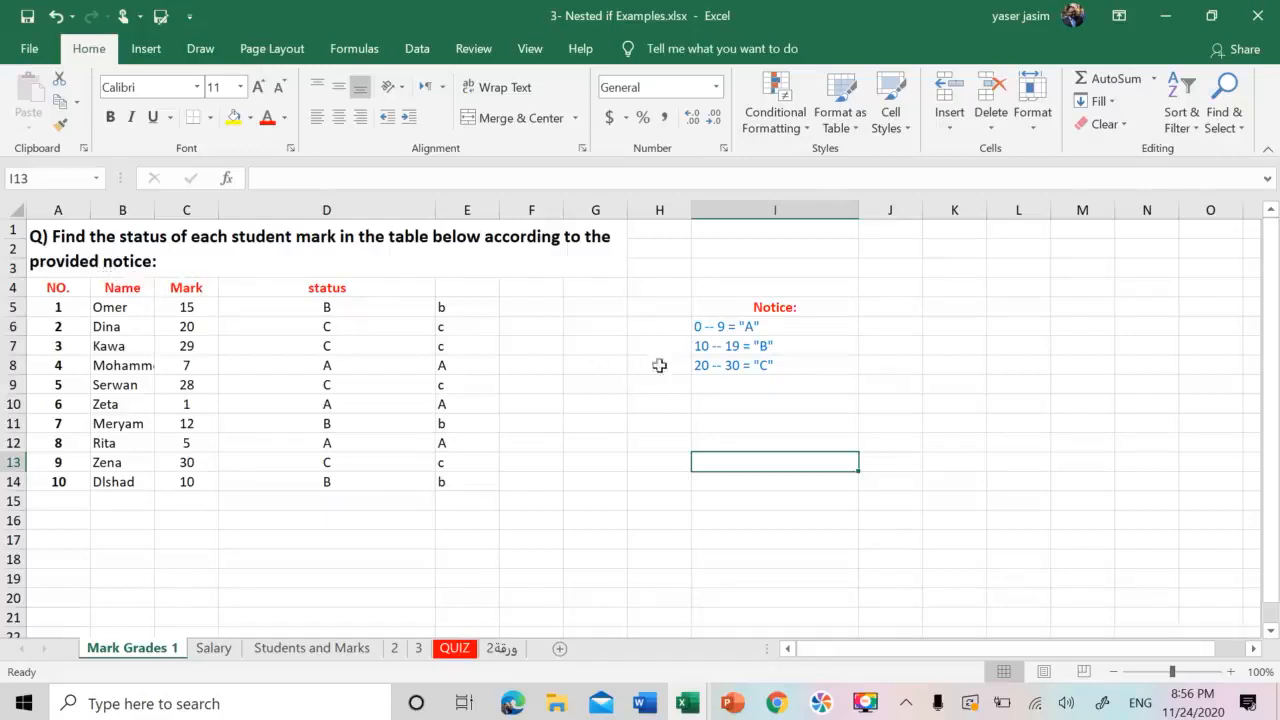
Step: Examine the three grade ranges under the notice in I6:I8 against the status column
left_click_drag(712, 328, 721, 368)
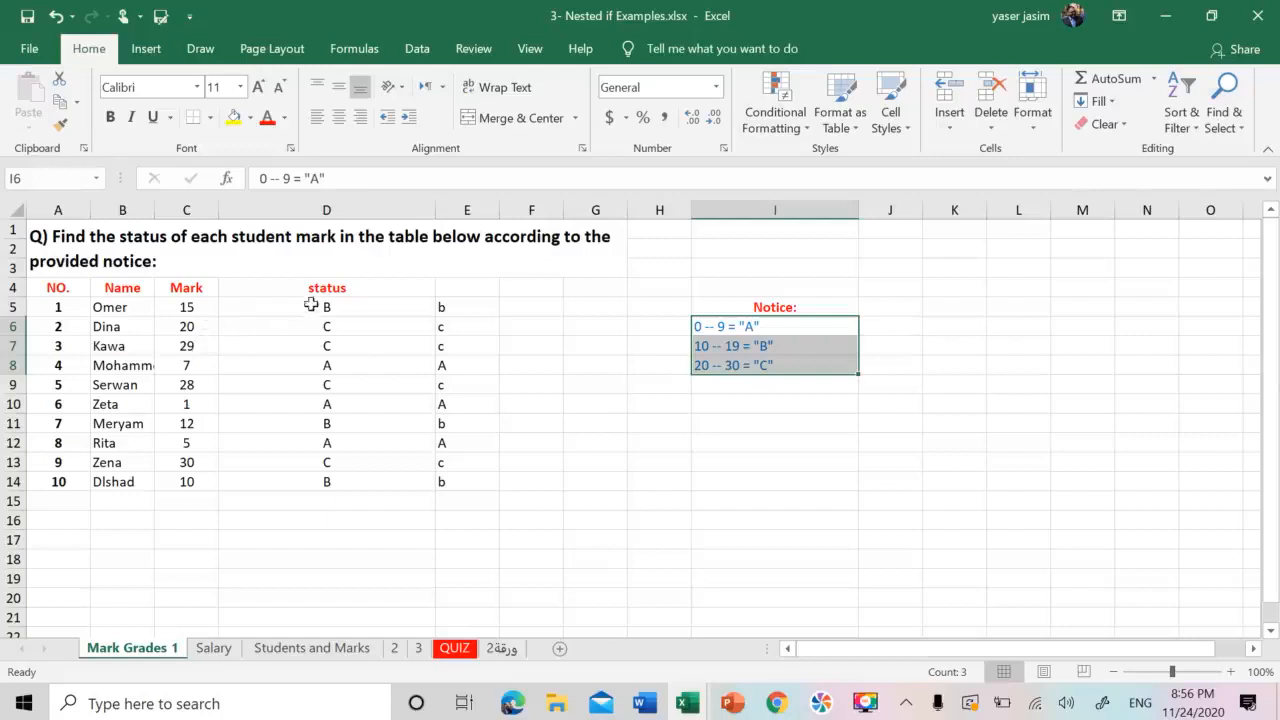
left_click(410, 310)
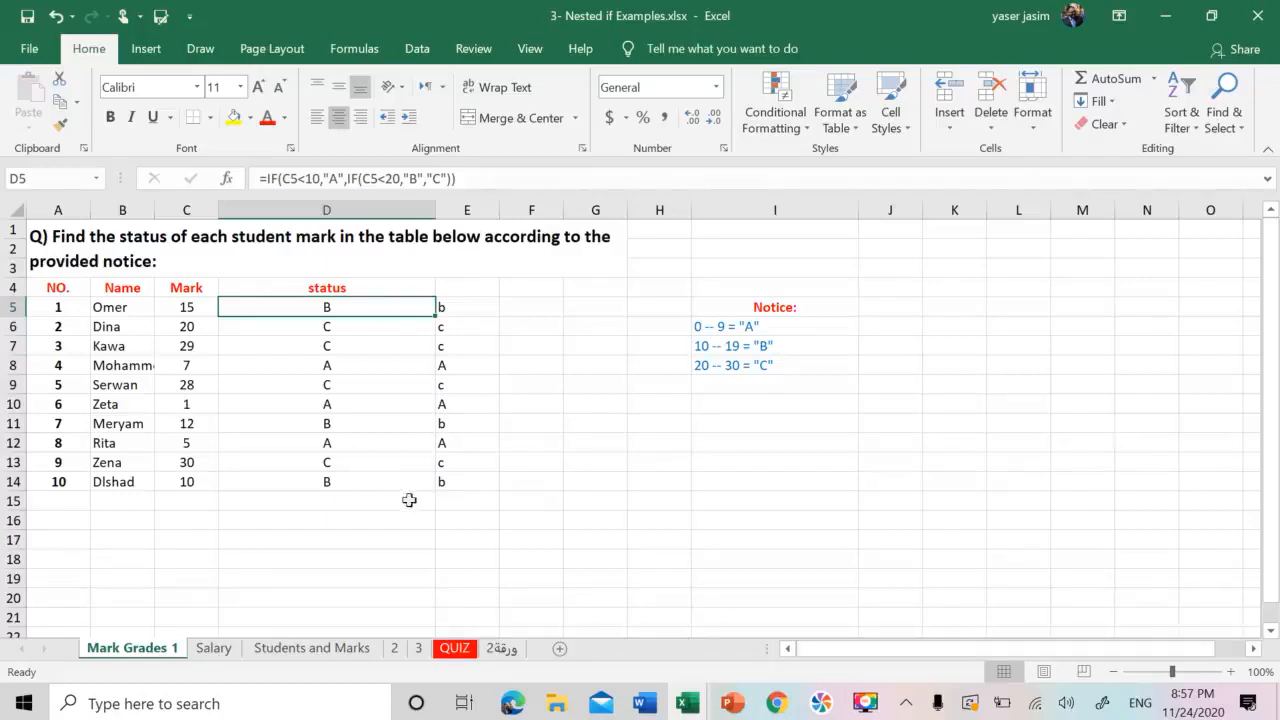
left_click(710, 328)
left_click(718, 347)
left_click(720, 364)
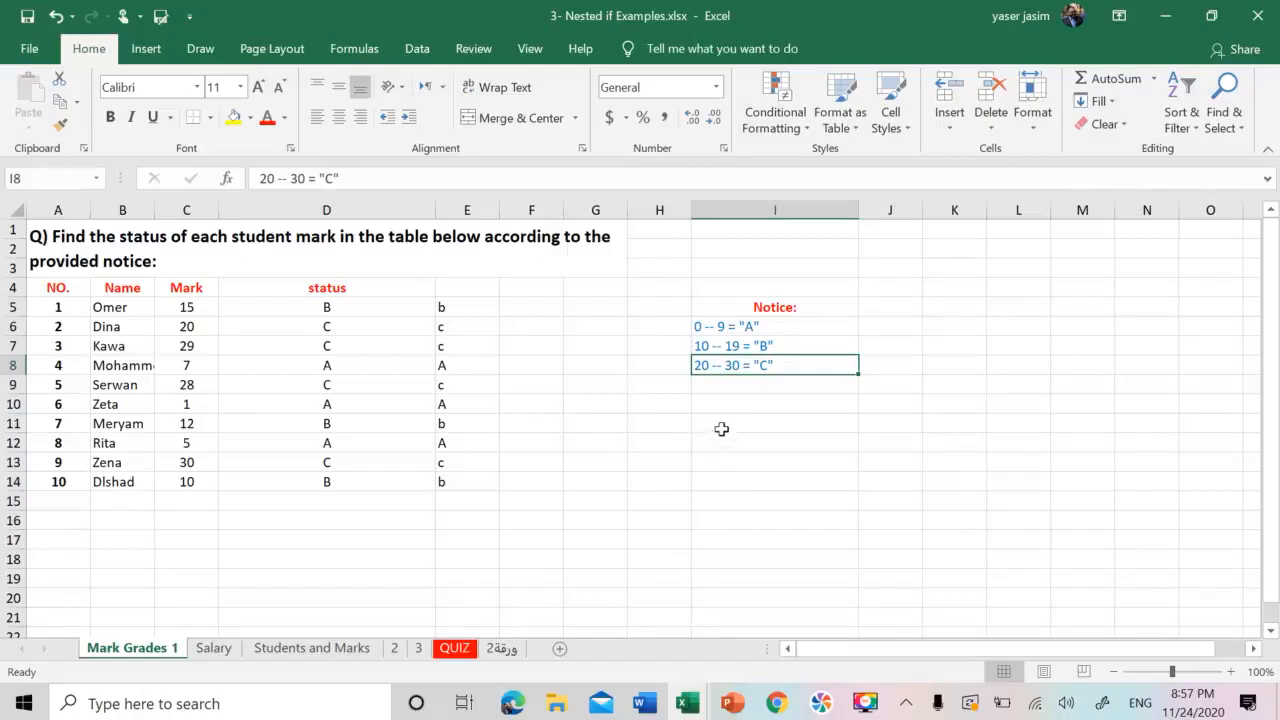
left_click(741, 327)
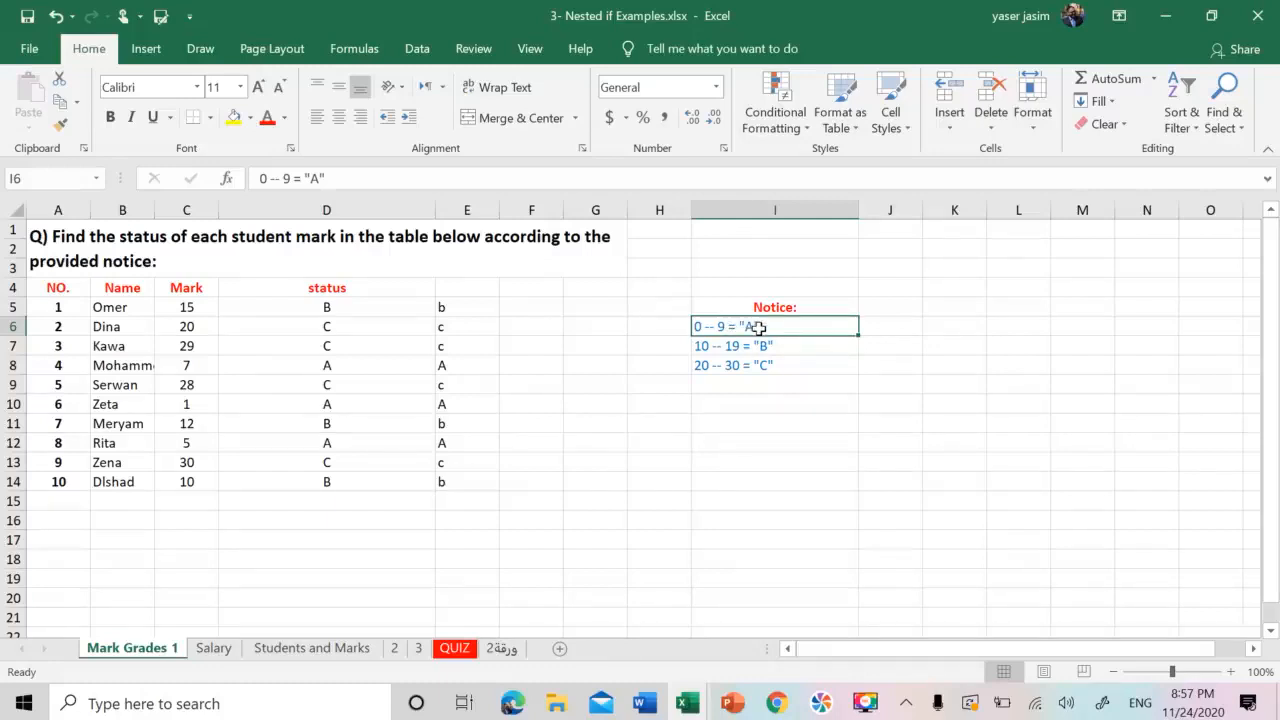
left_click(697, 346)
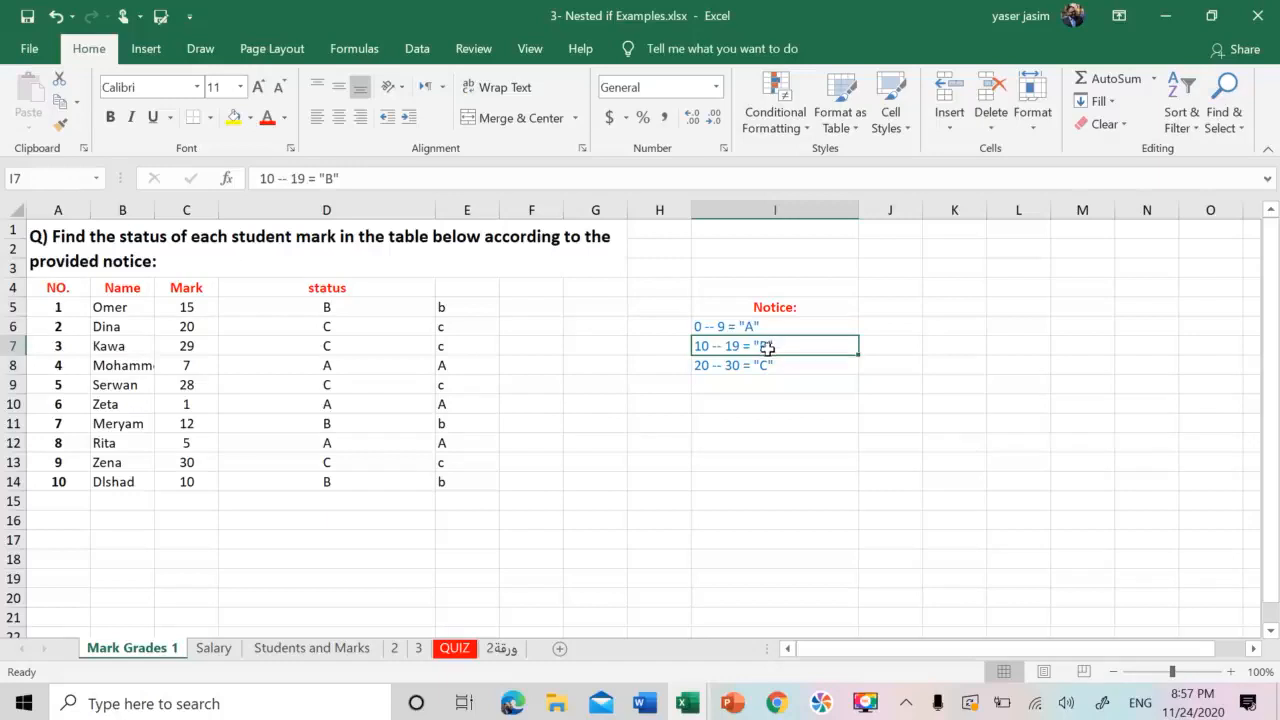
left_click(724, 368)
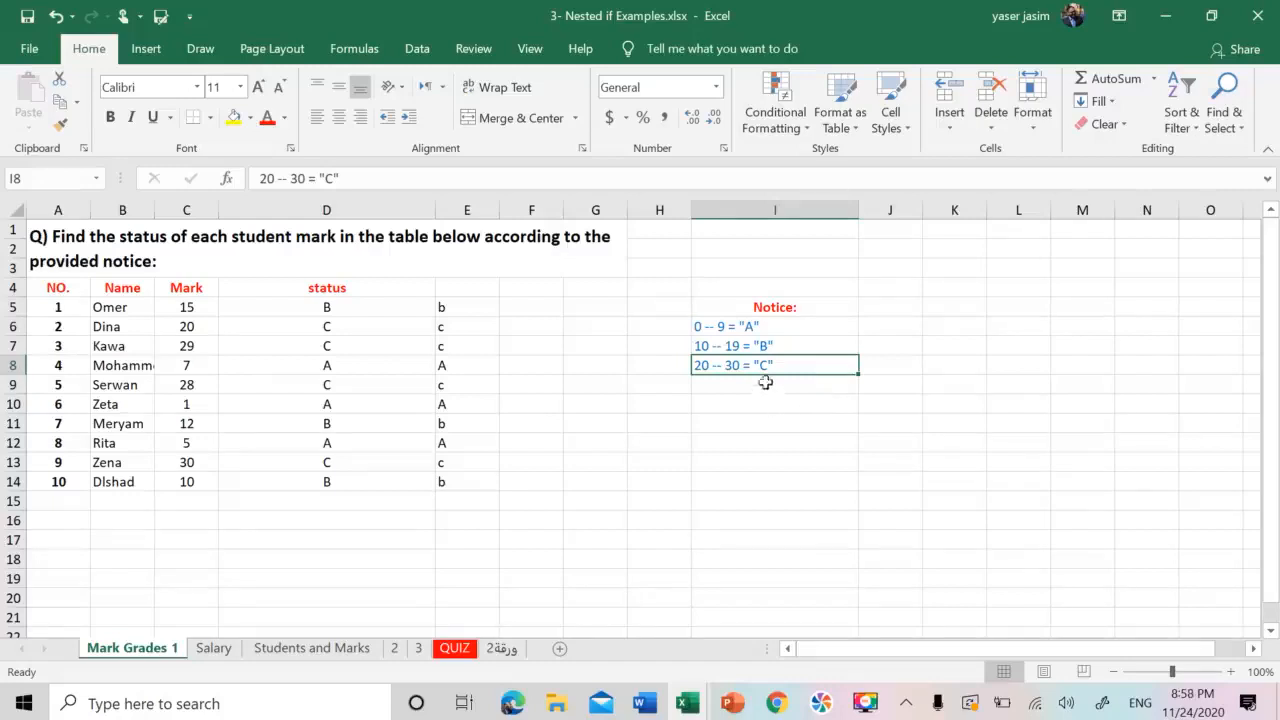
left_click(722, 330)
left_click(733, 348)
left_click(736, 361)
left_click(740, 328)
left_click(748, 347)
left_click(754, 363)
left_click(757, 344)
left_click(737, 326)
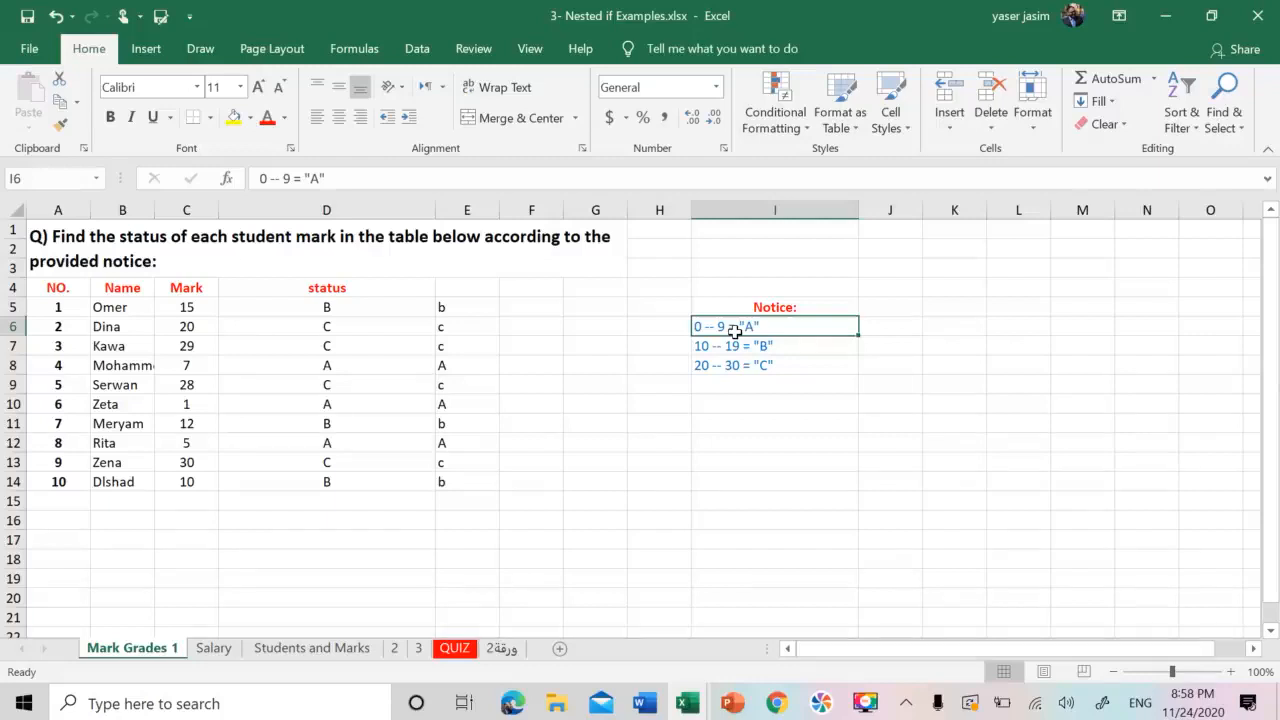
left_click(737, 350)
left_click(735, 364)
left_click(737, 345)
left_click(737, 328)
left_click(758, 370)
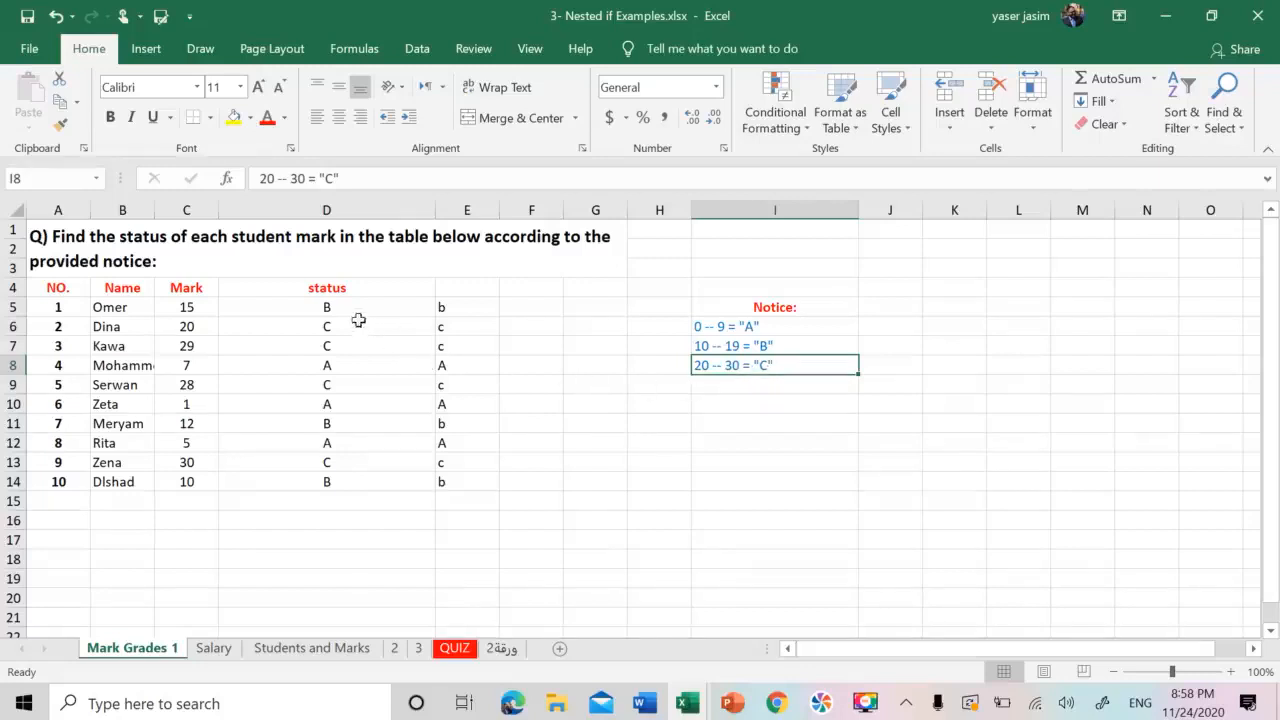
Step: Compare the first marks in column C and the nested IF formulas in D5 and E5 with the notice ranges
left_click(323, 306)
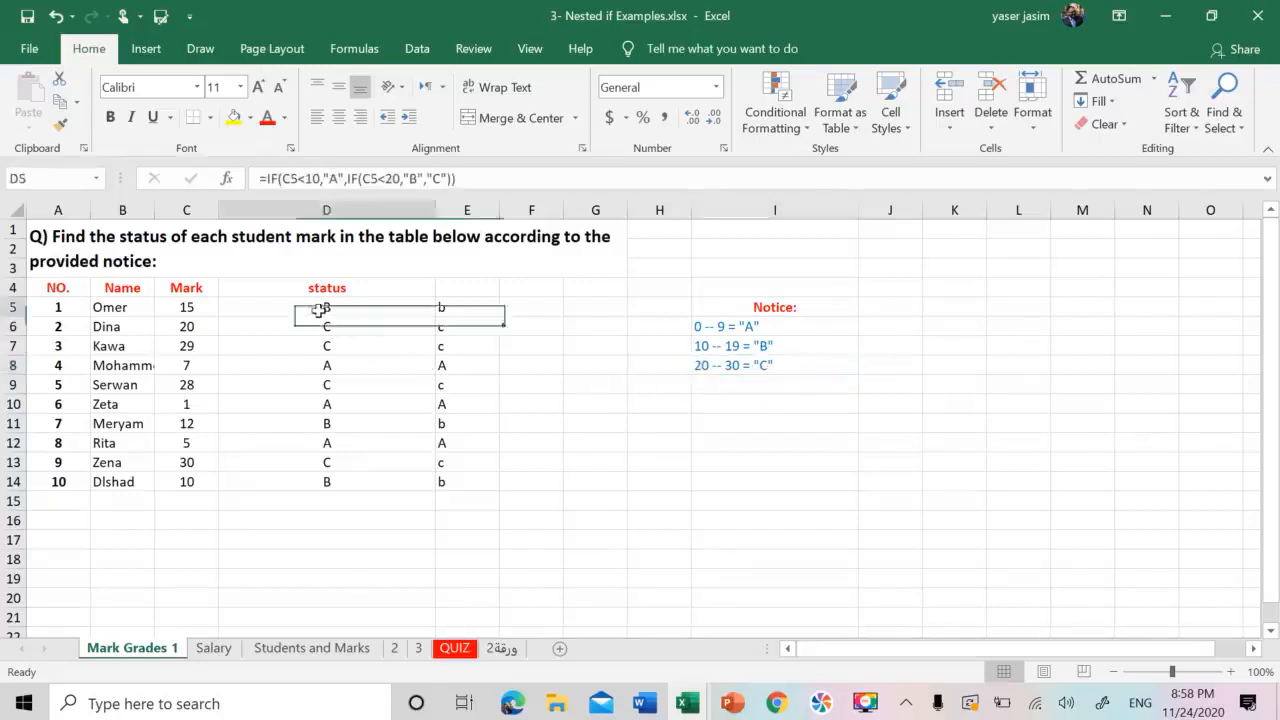
left_click(188, 312)
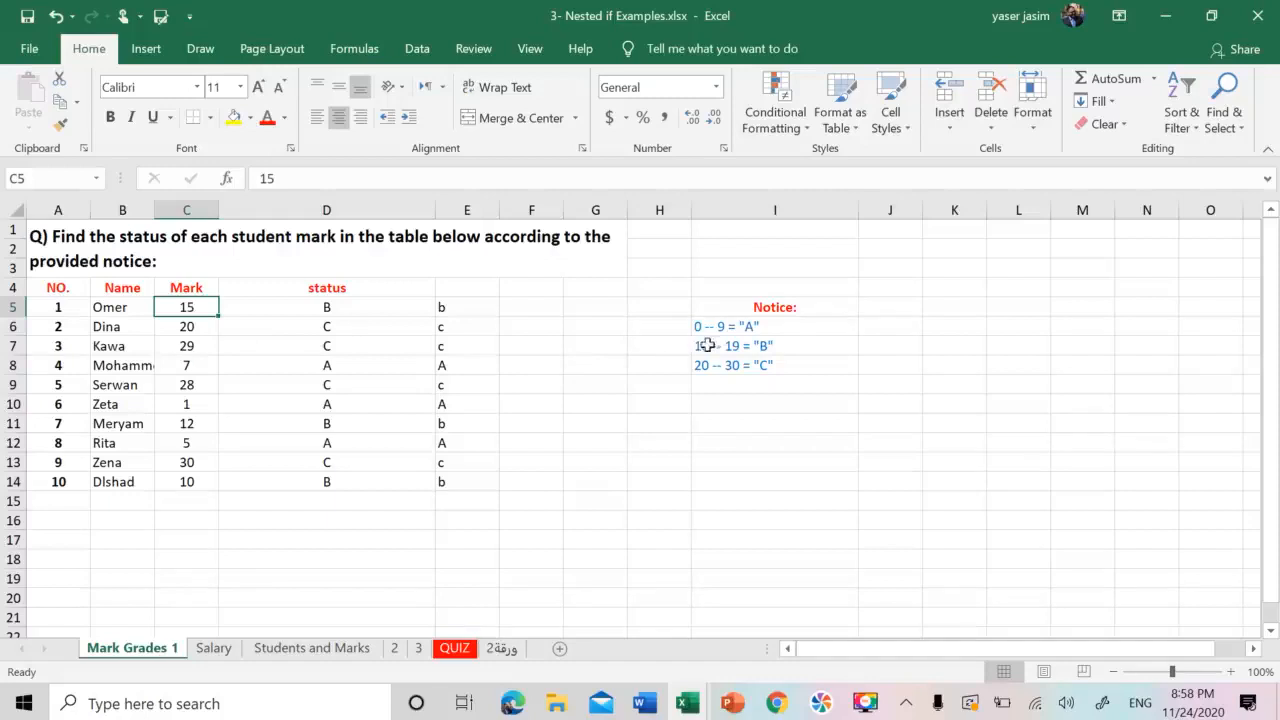
left_click(198, 328)
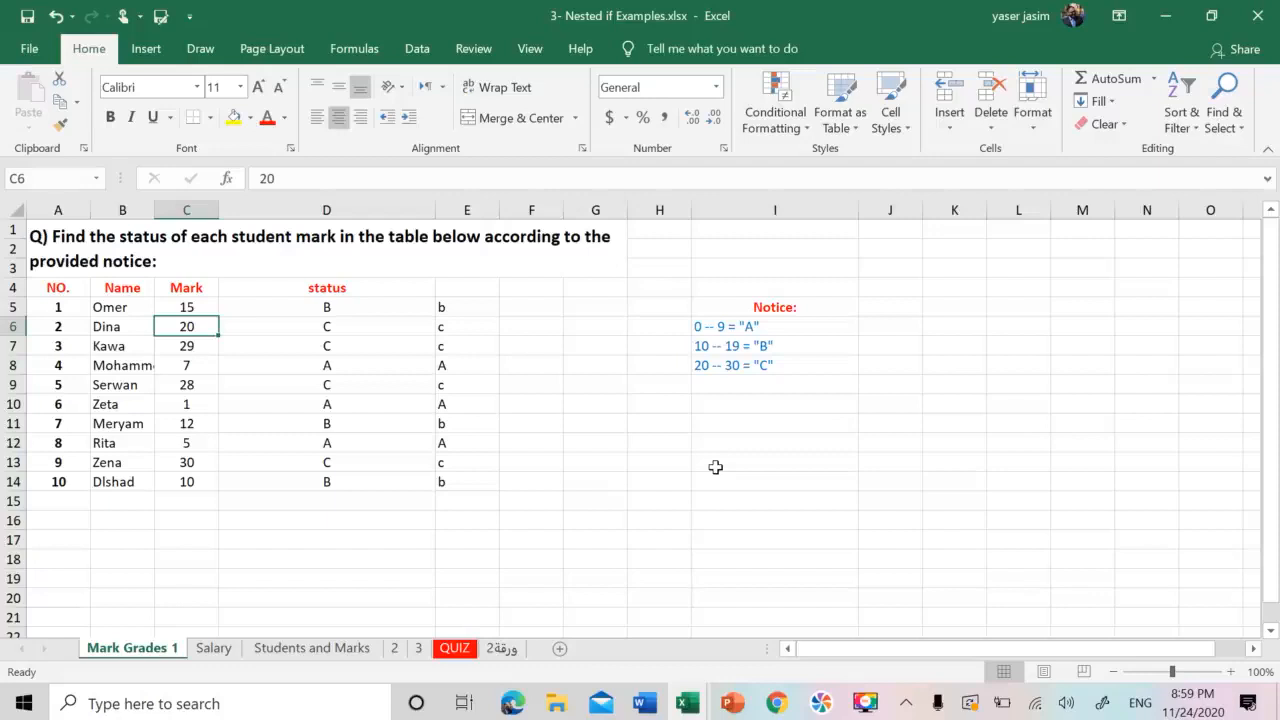
left_click(335, 306)
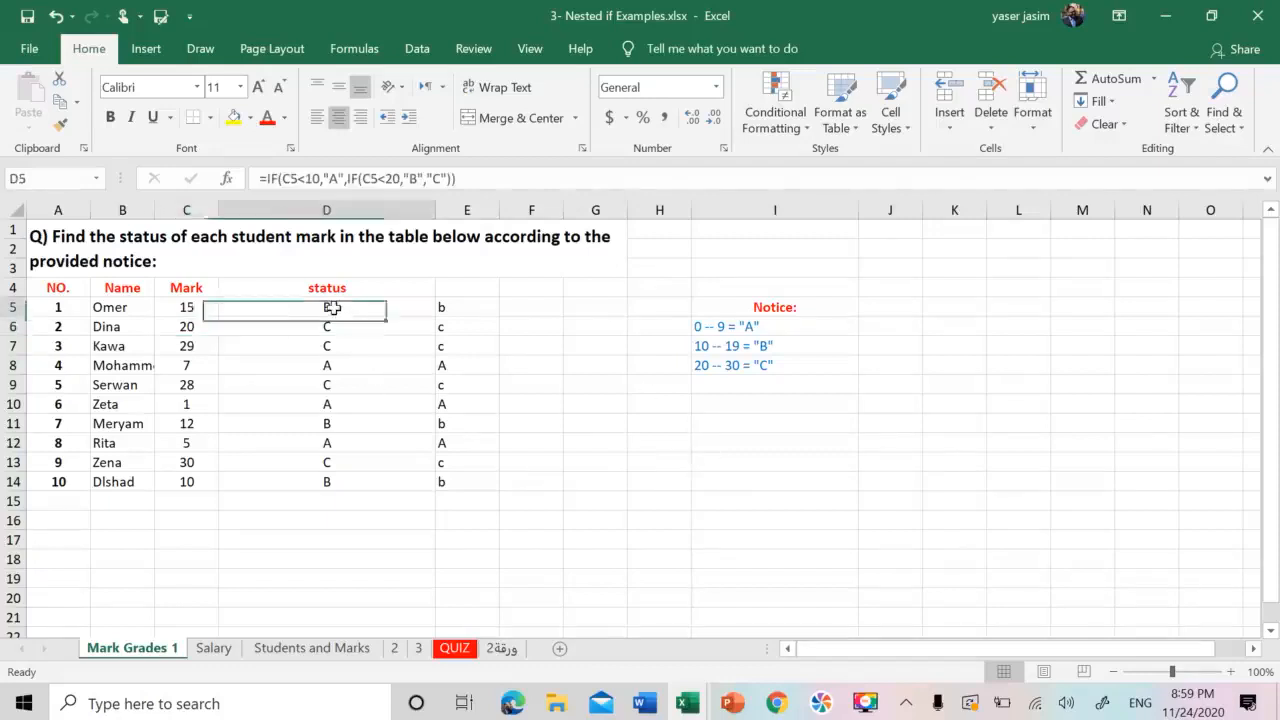
left_click(464, 304)
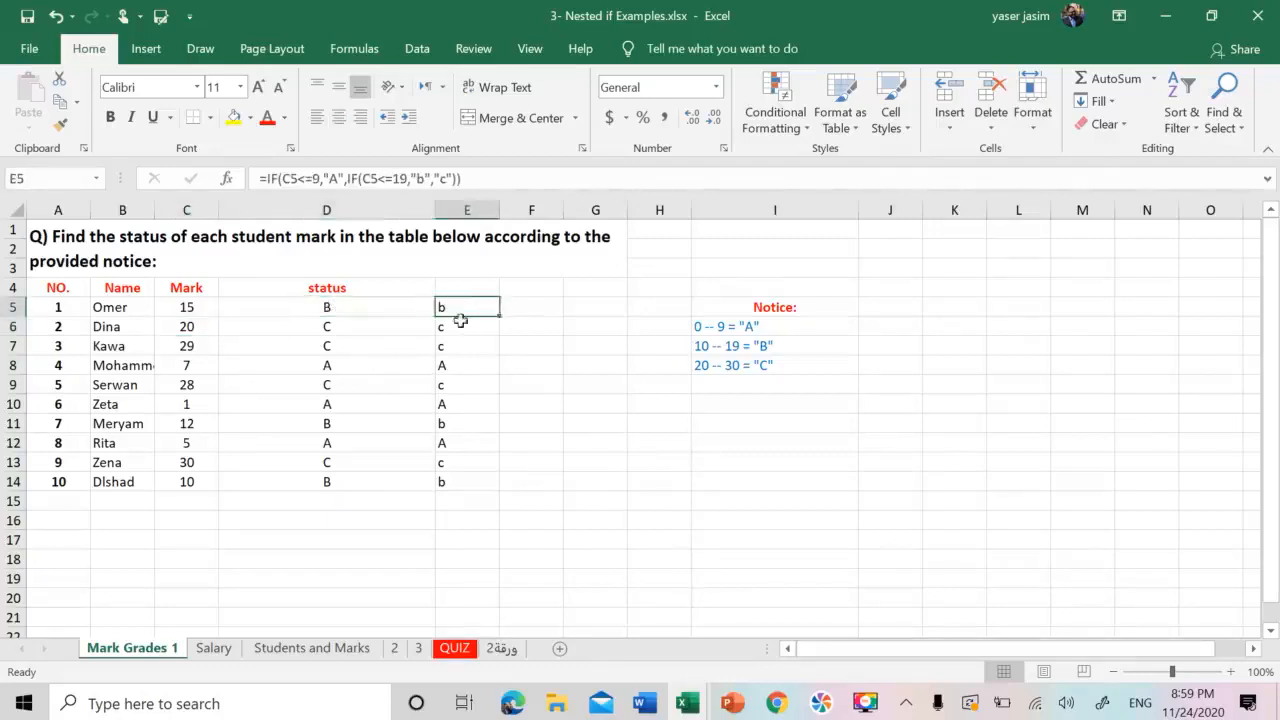
left_click(403, 328)
left_click(359, 307)
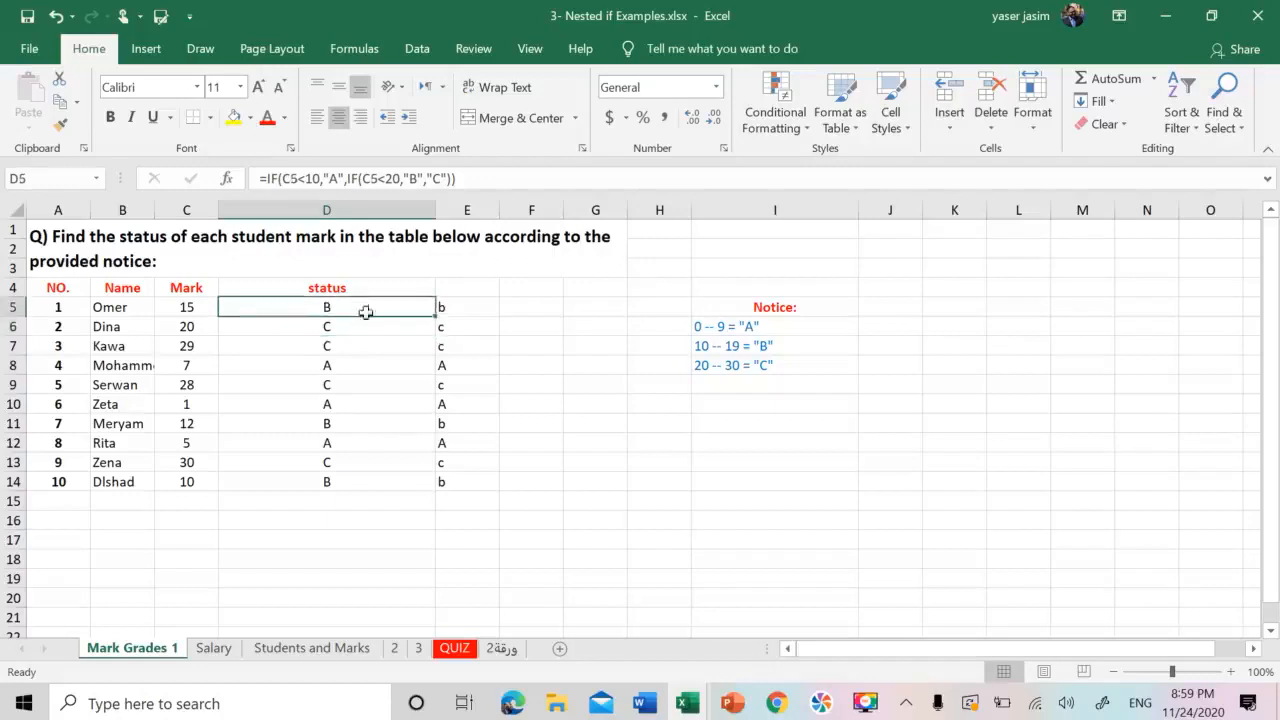
left_click(703, 330)
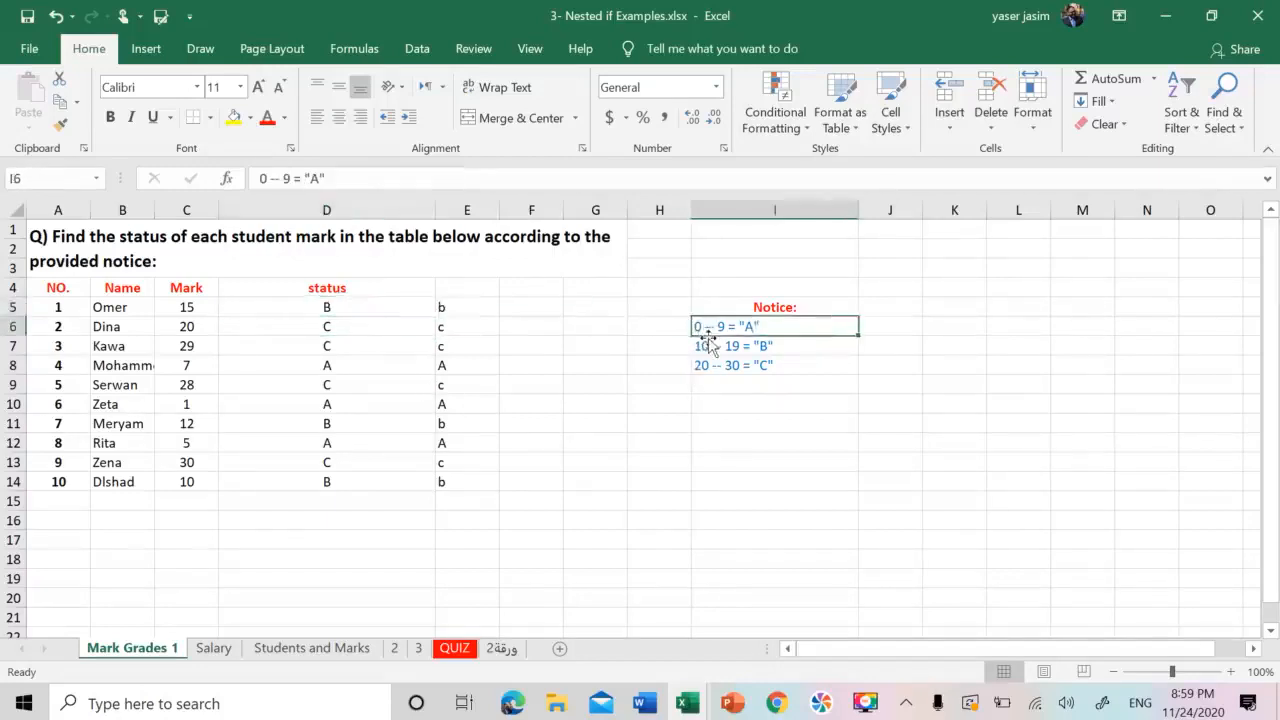
left_click(710, 348)
left_click(716, 368)
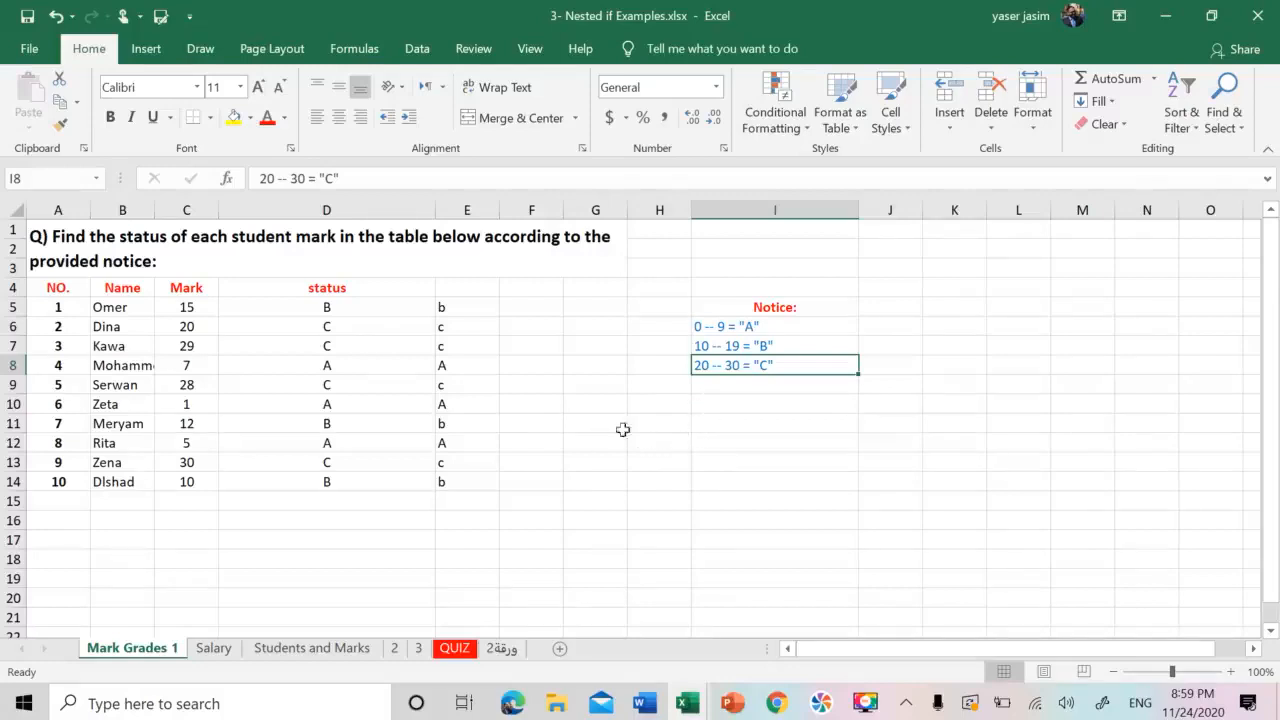
Step: Begin a replacement IF formula in D5 that tests C5<10 and returns "A" when true
left_click(342, 316)
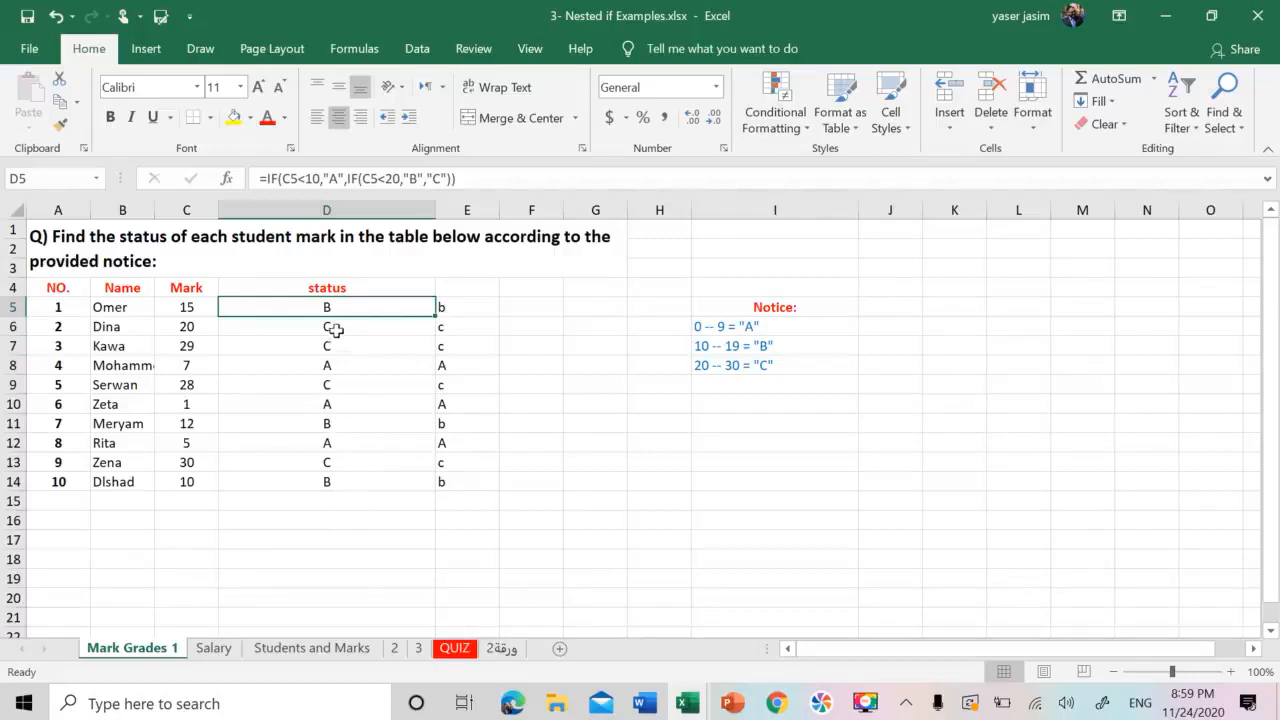
type("=")
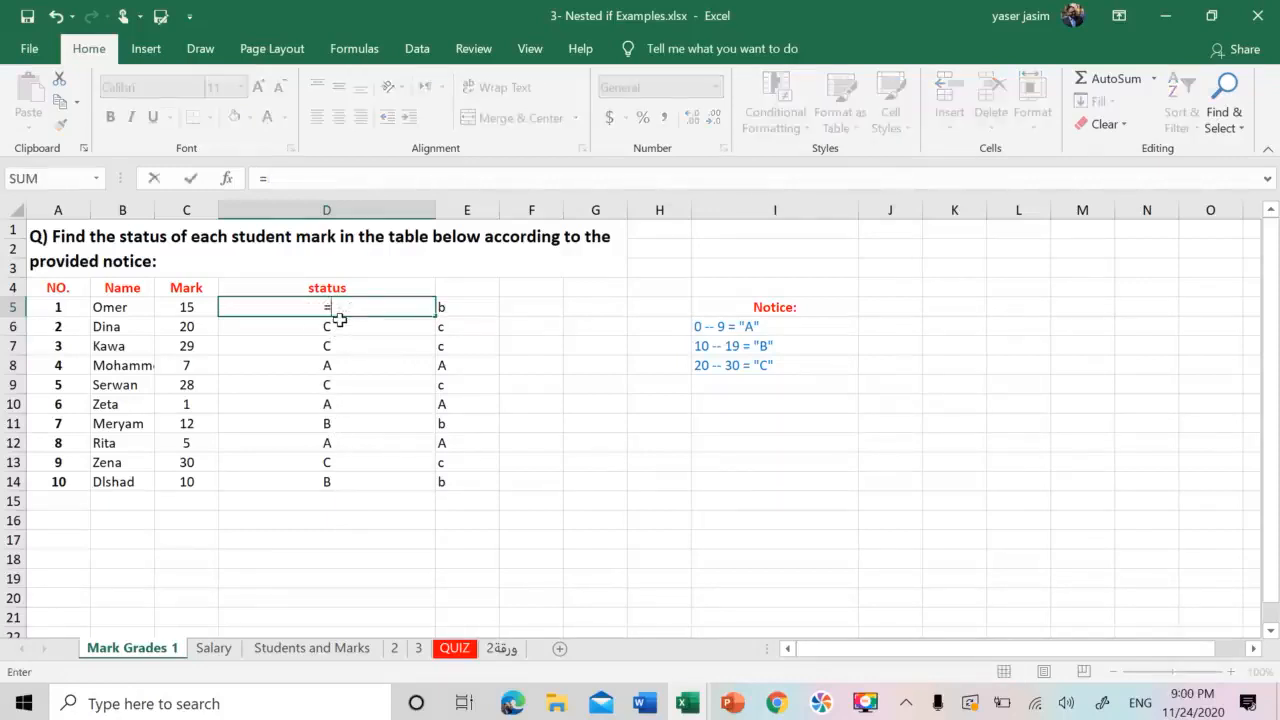
type("if")
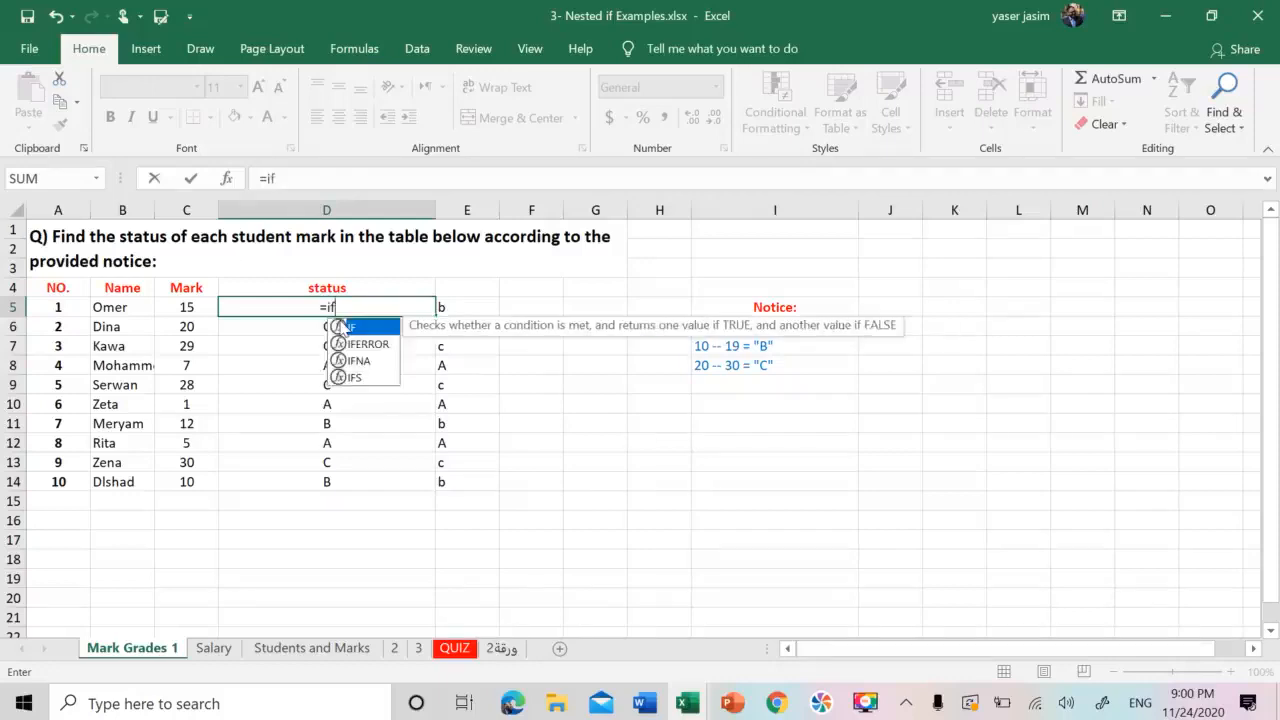
double_click(362, 328)
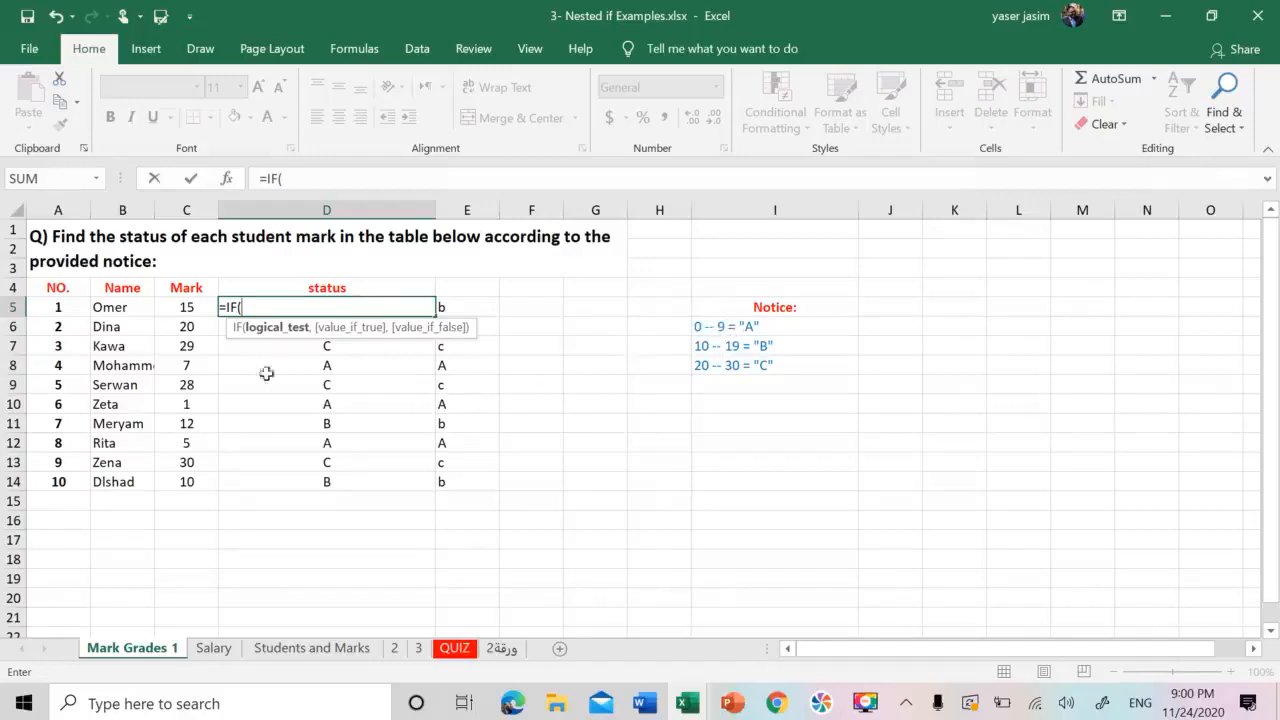
left_click(187, 308)
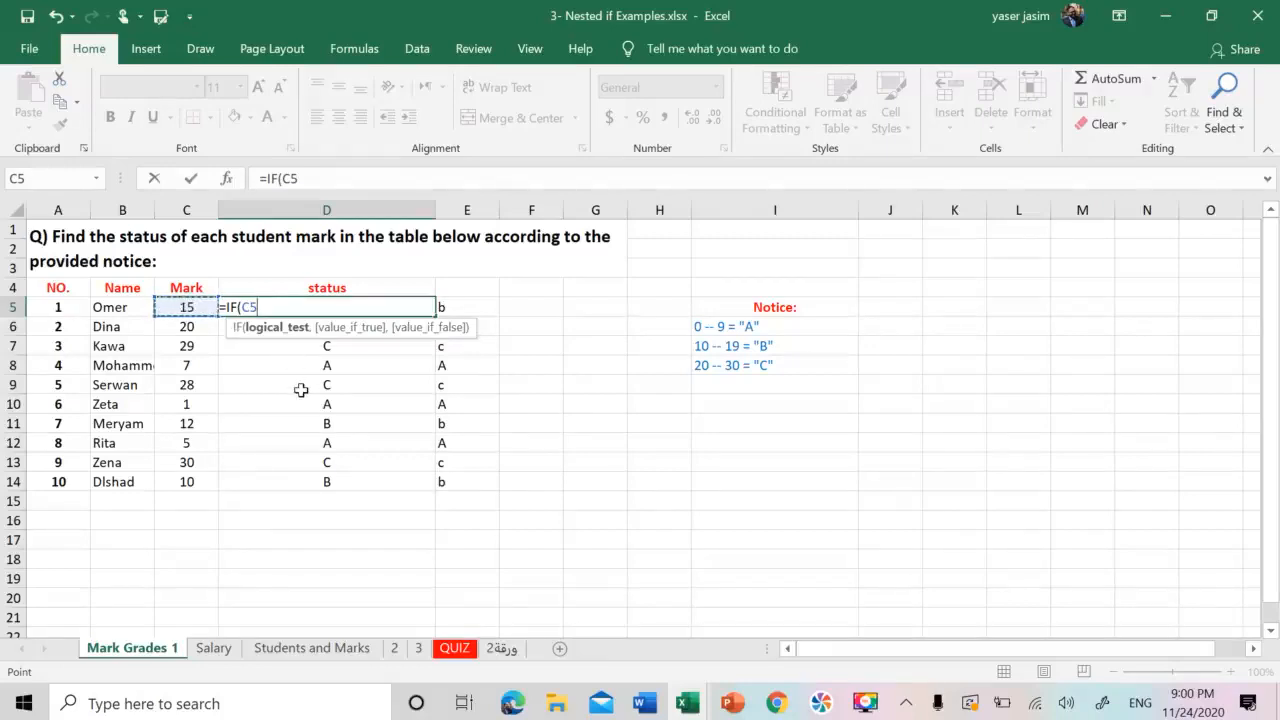
type("<")
type("1")
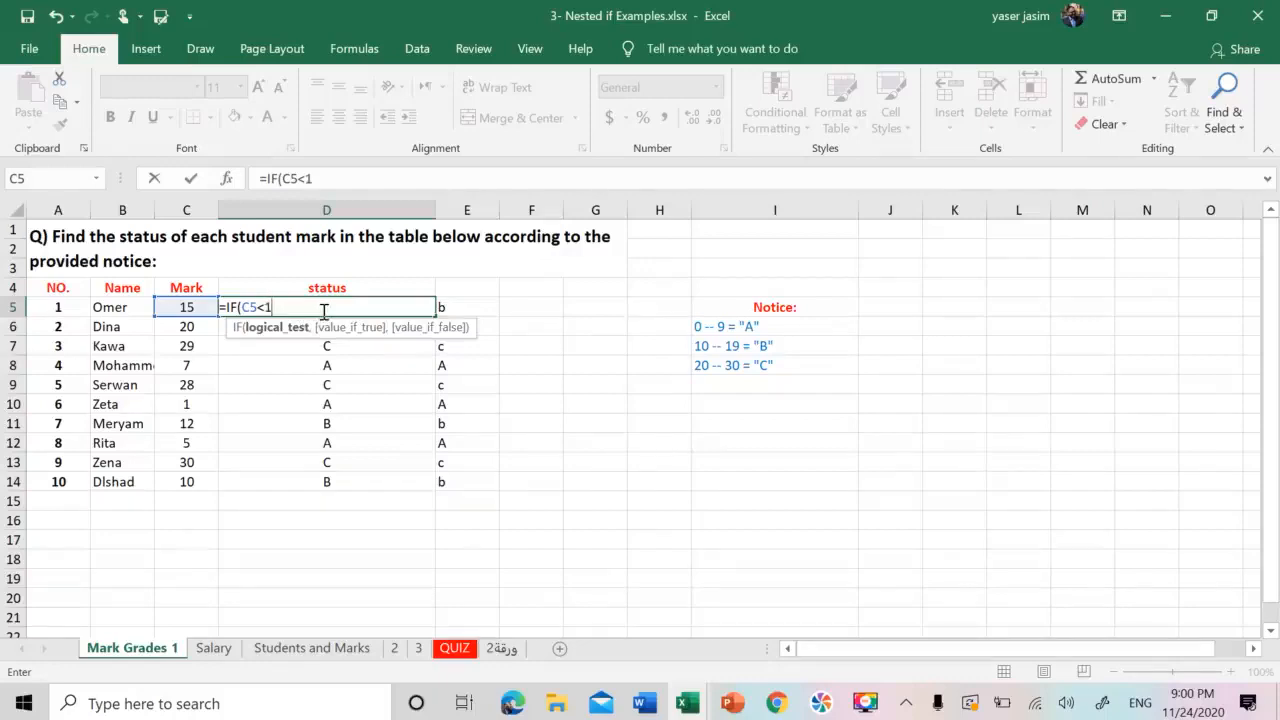
type("0,")
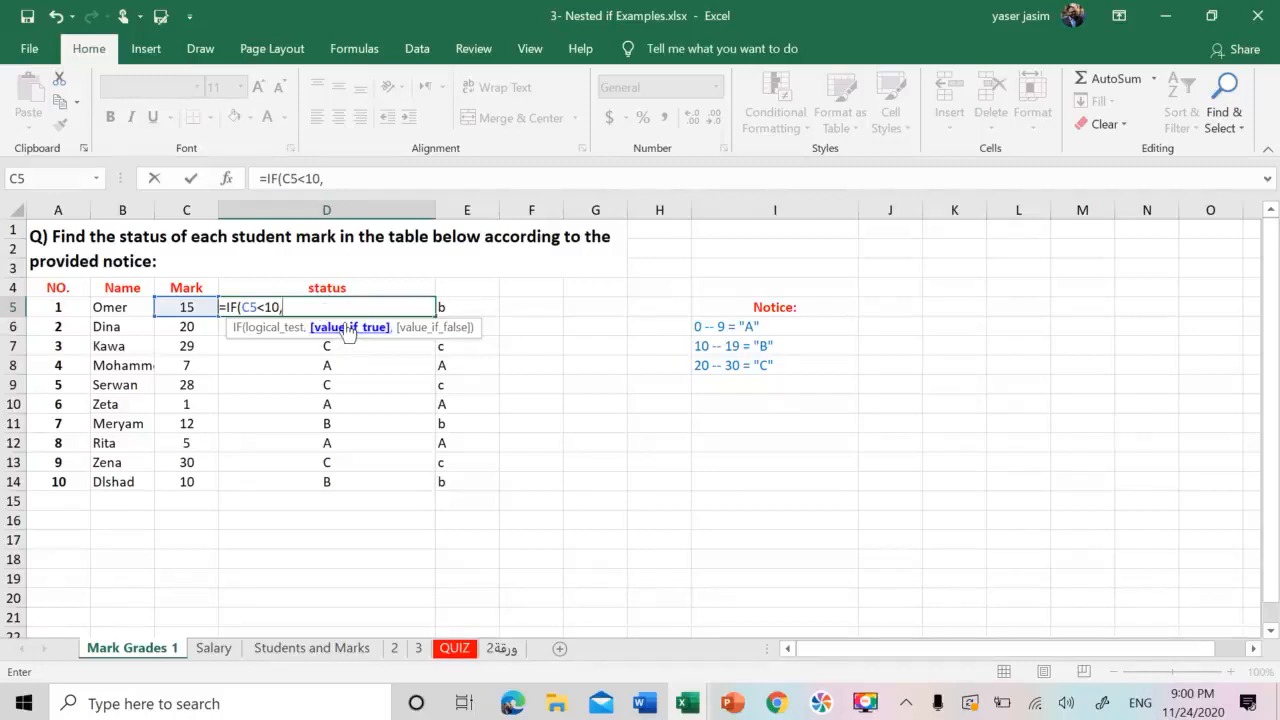
type("\"A\",")
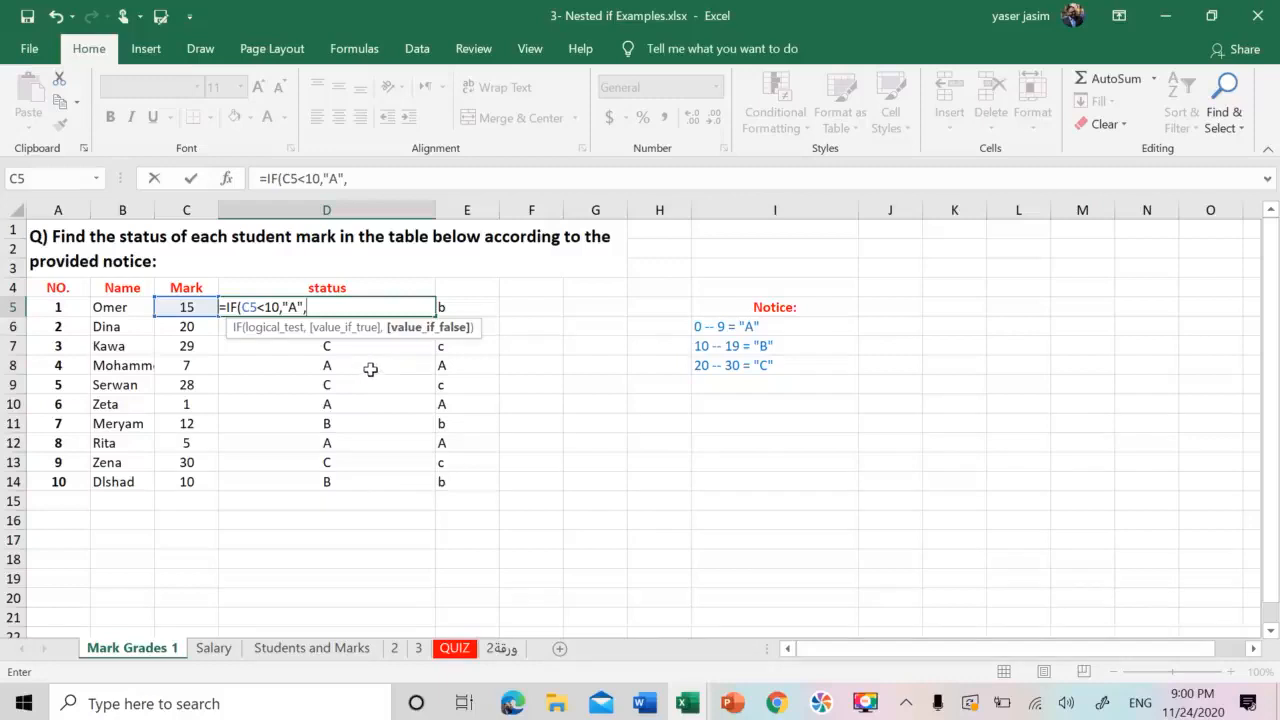
Step: Extend the D5 formula with the test C5<20 and the results "B" and "C"
left_click(172, 306)
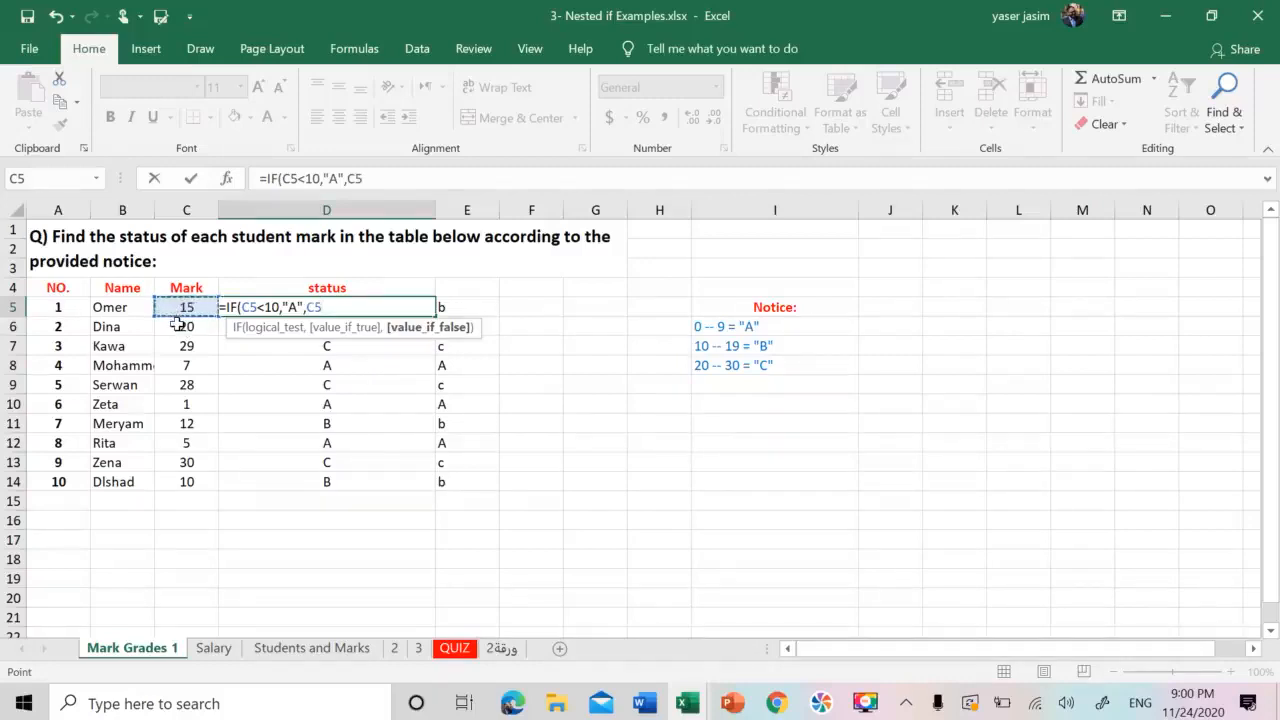
type("<20")
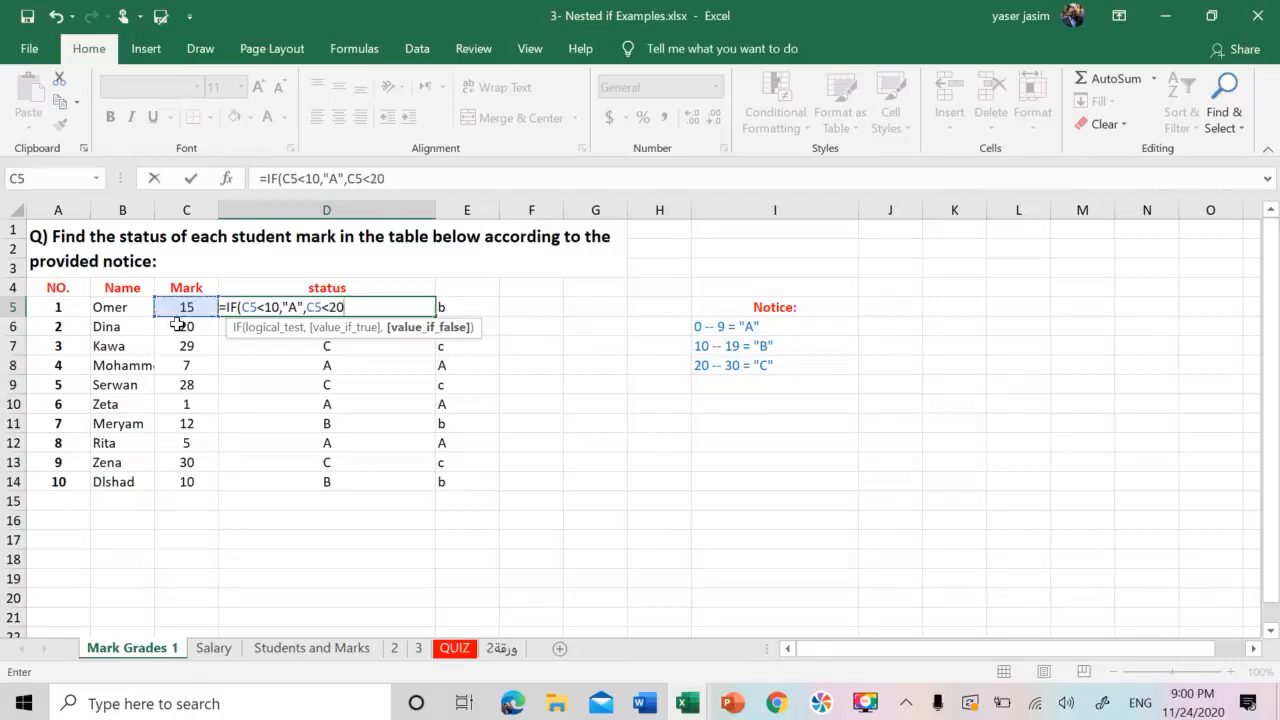
type(",\"B\",\"C")
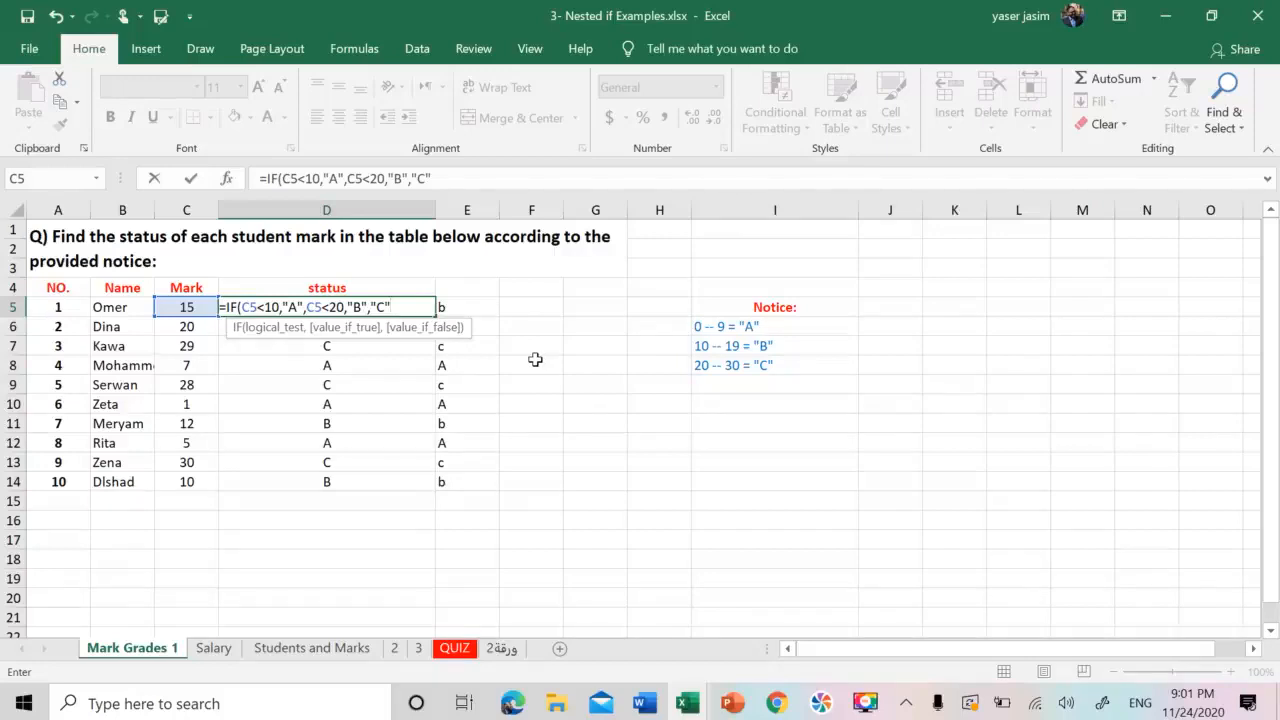
Step: Wrap the C5<20 test in a nested IF, completing D5 as =IF(C5<10,"A",IF(C5<20,"B","C"))
left_click(311, 310)
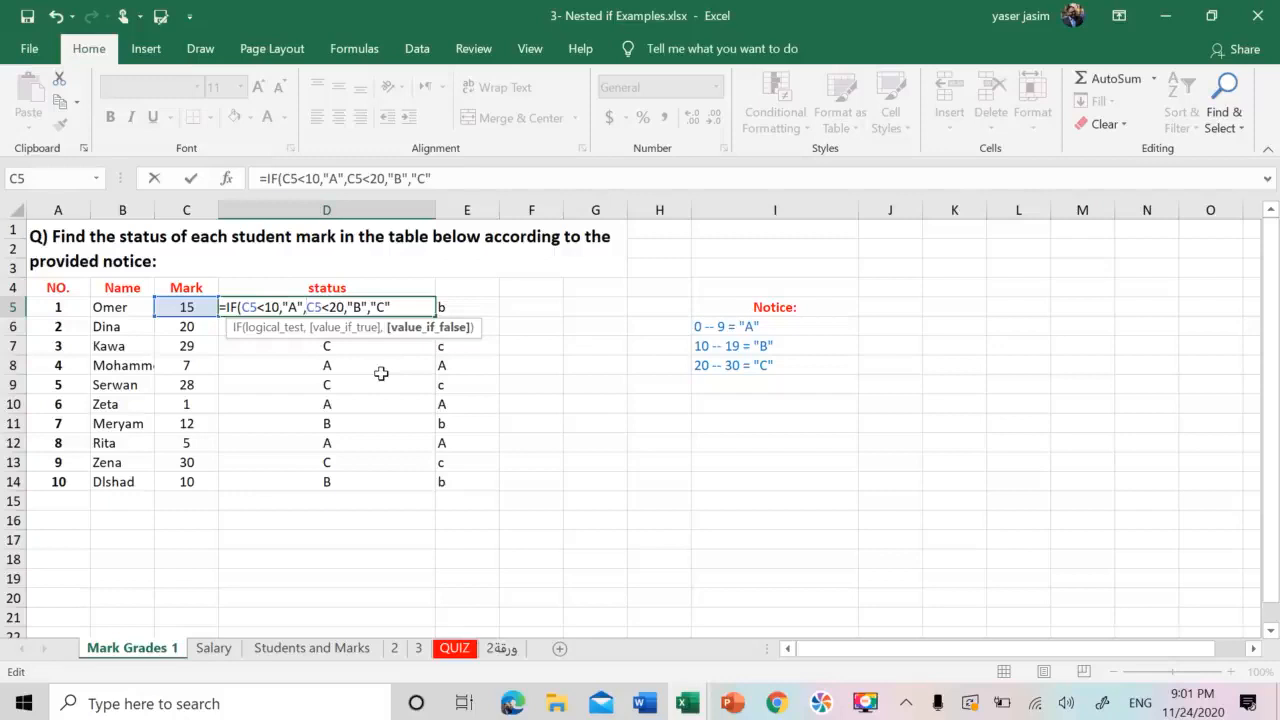
type("if")
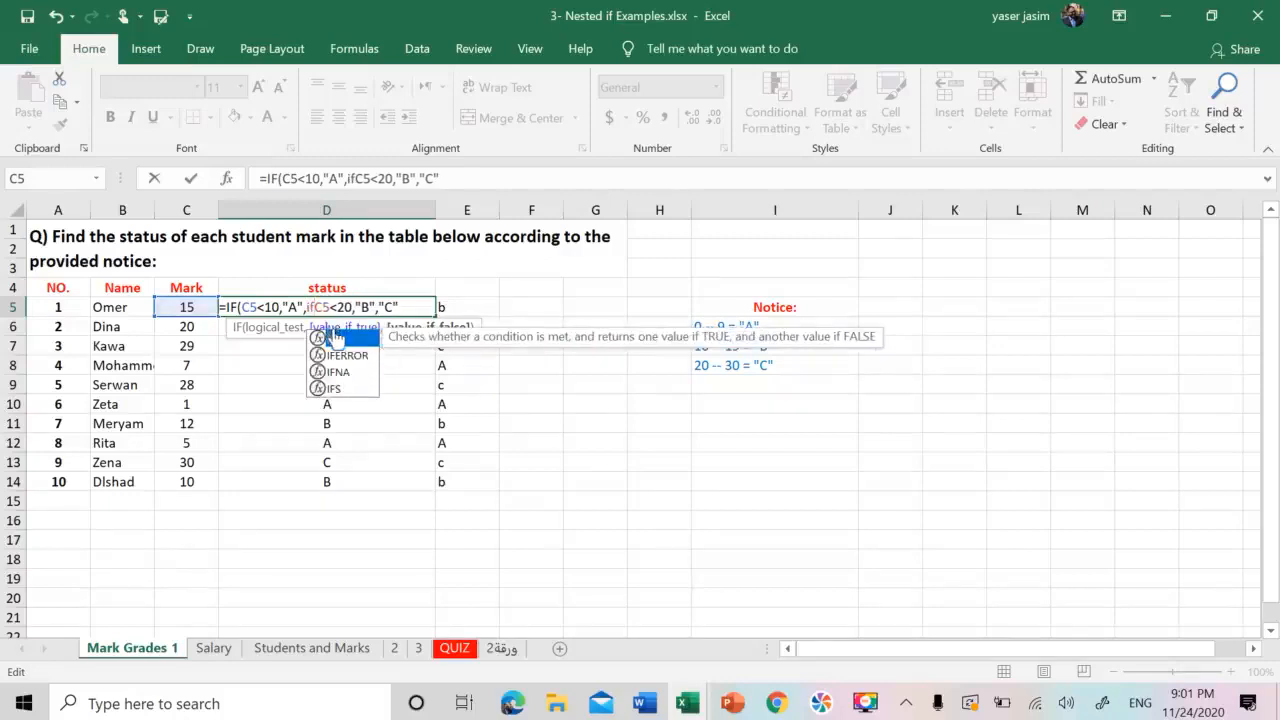
double_click(333, 340)
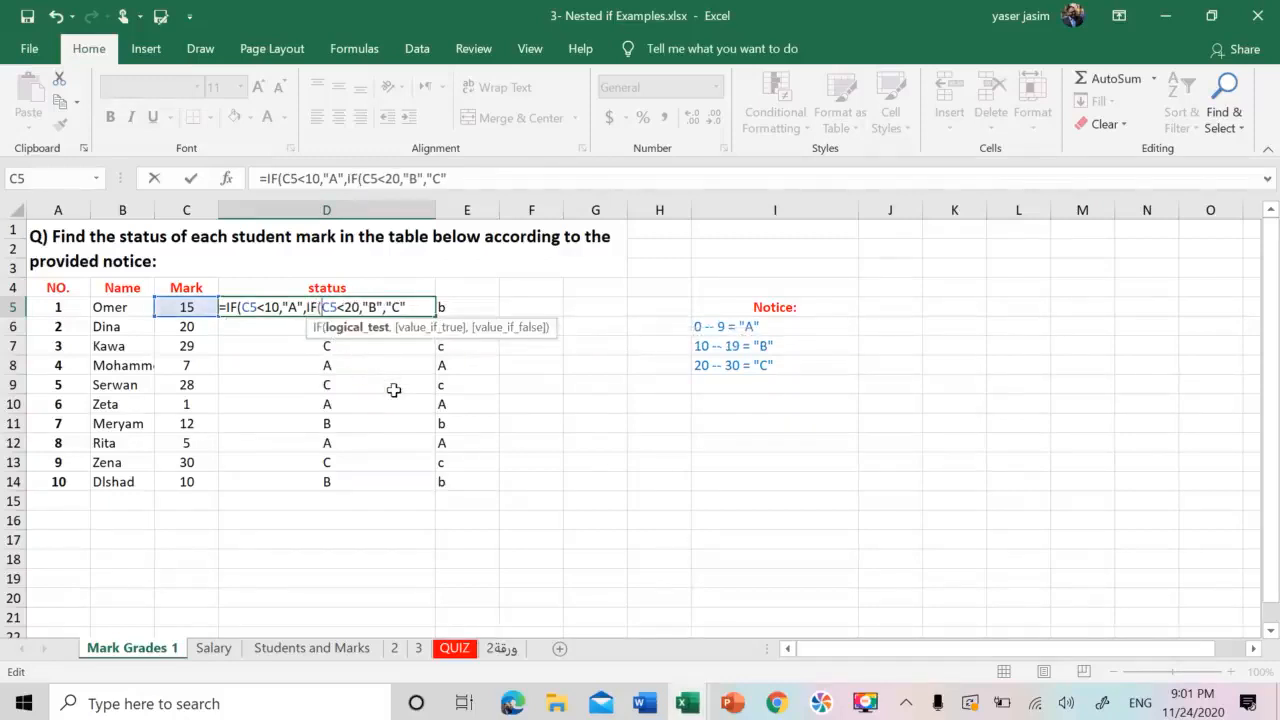
left_click(409, 307)
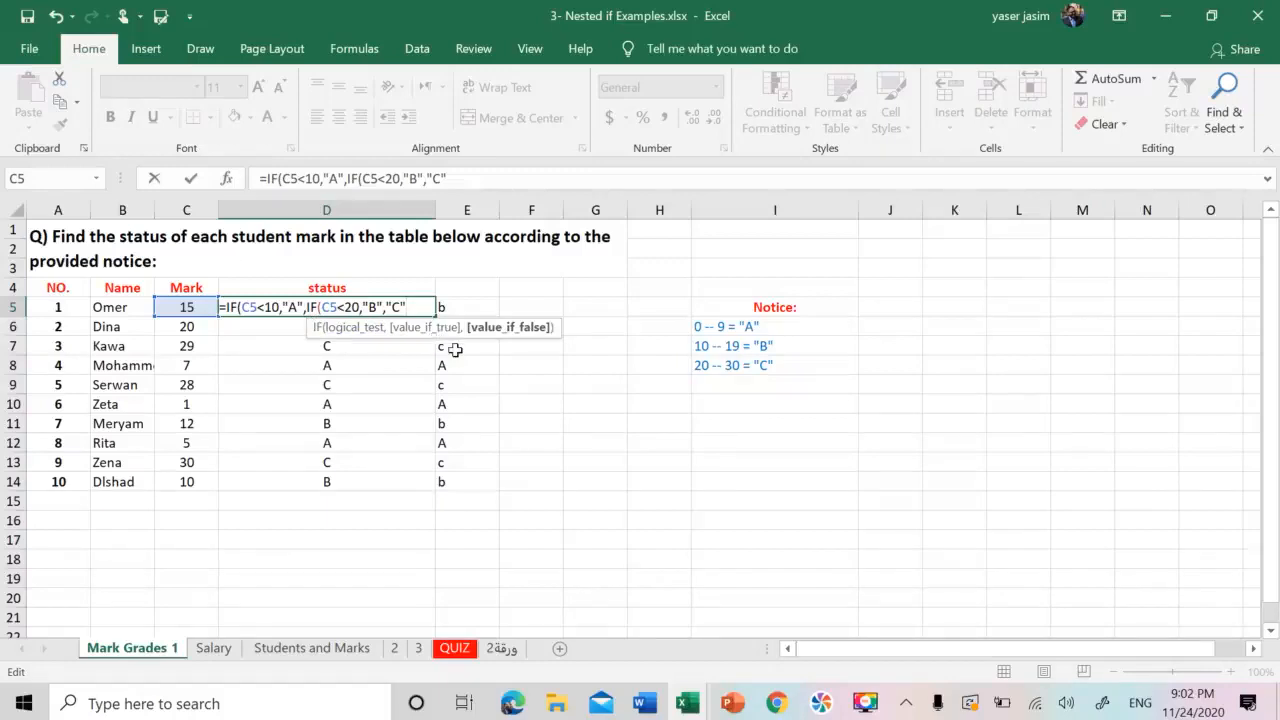
type(")")
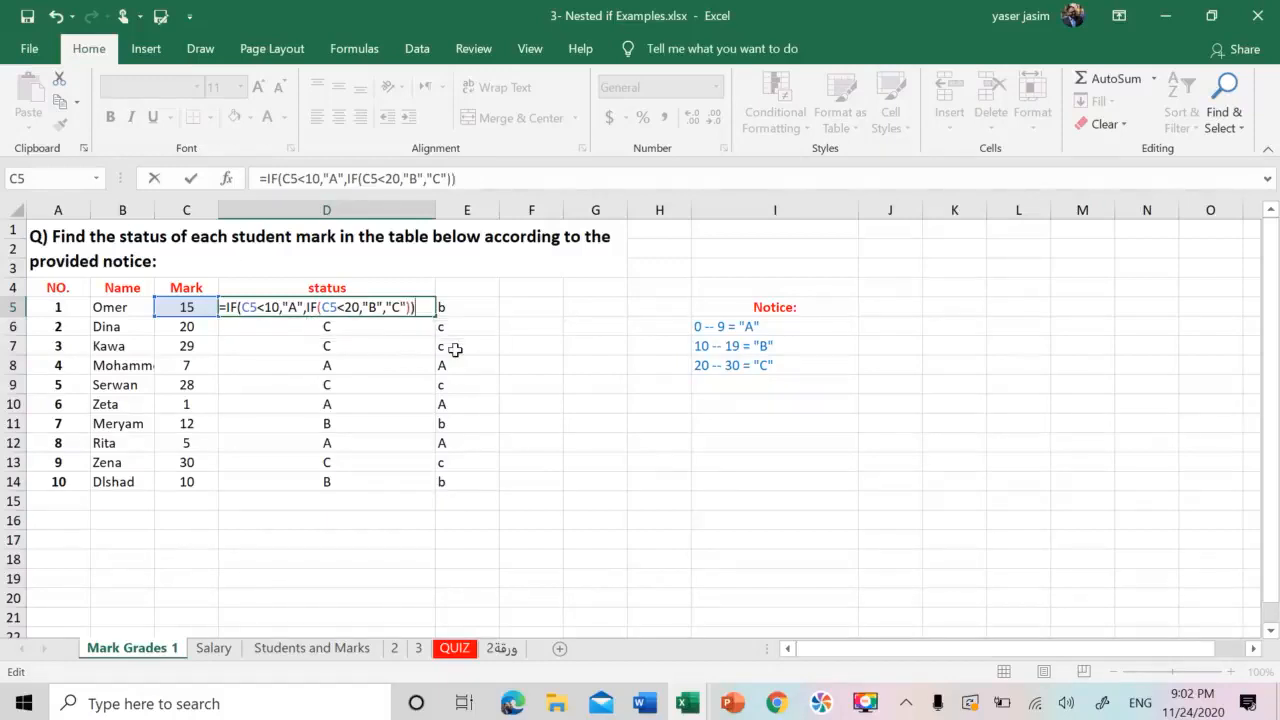
left_click(411, 307)
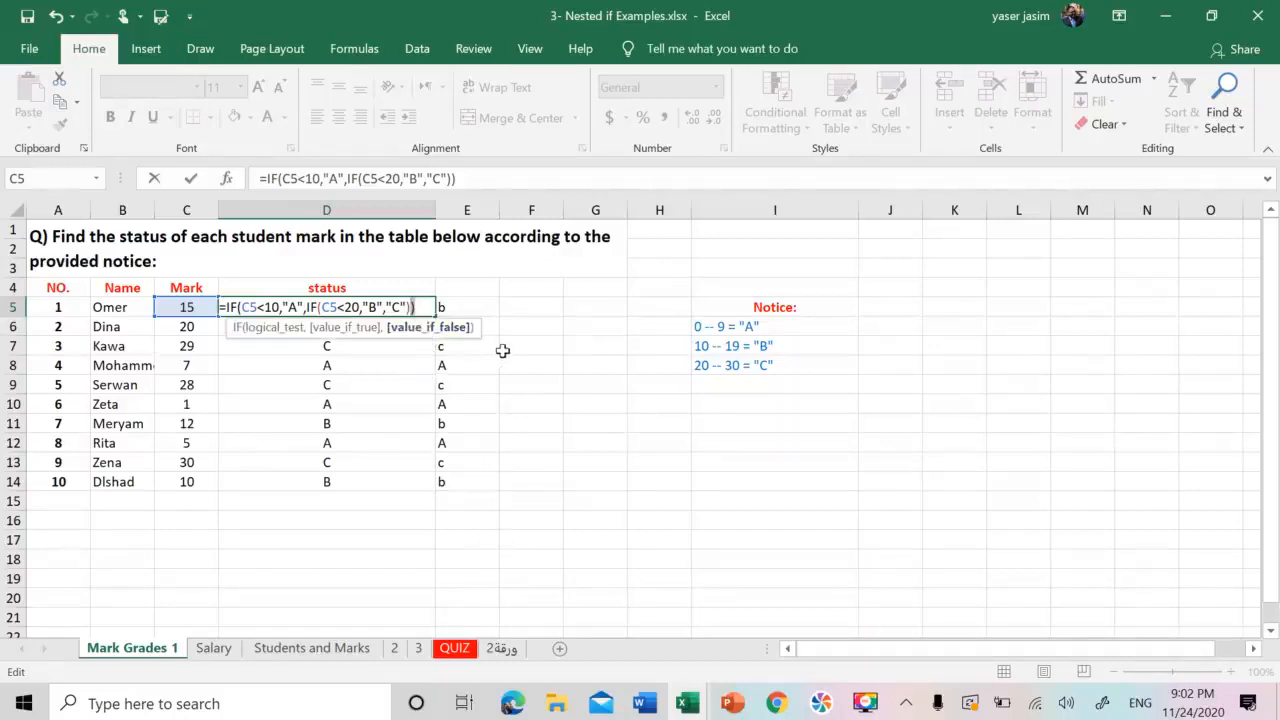
key("ctrl+Return")
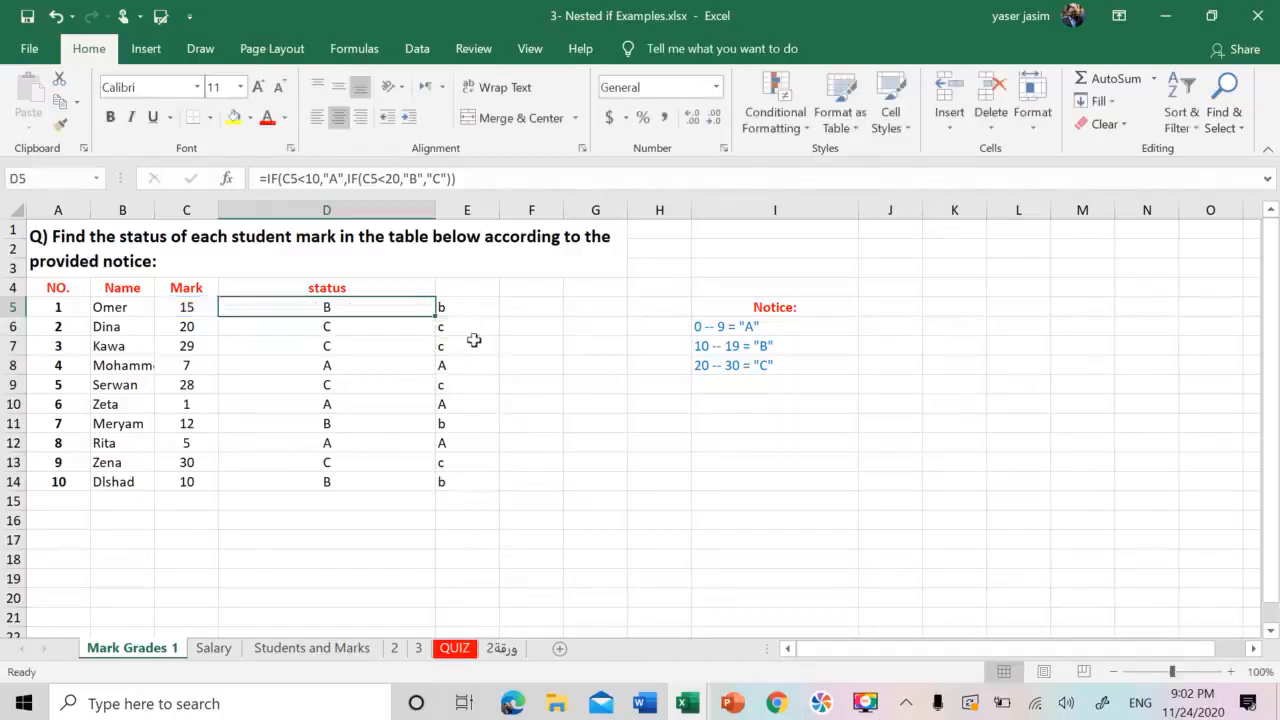
Step: Fill the D5 status formula down through D14
double_click(377, 307)
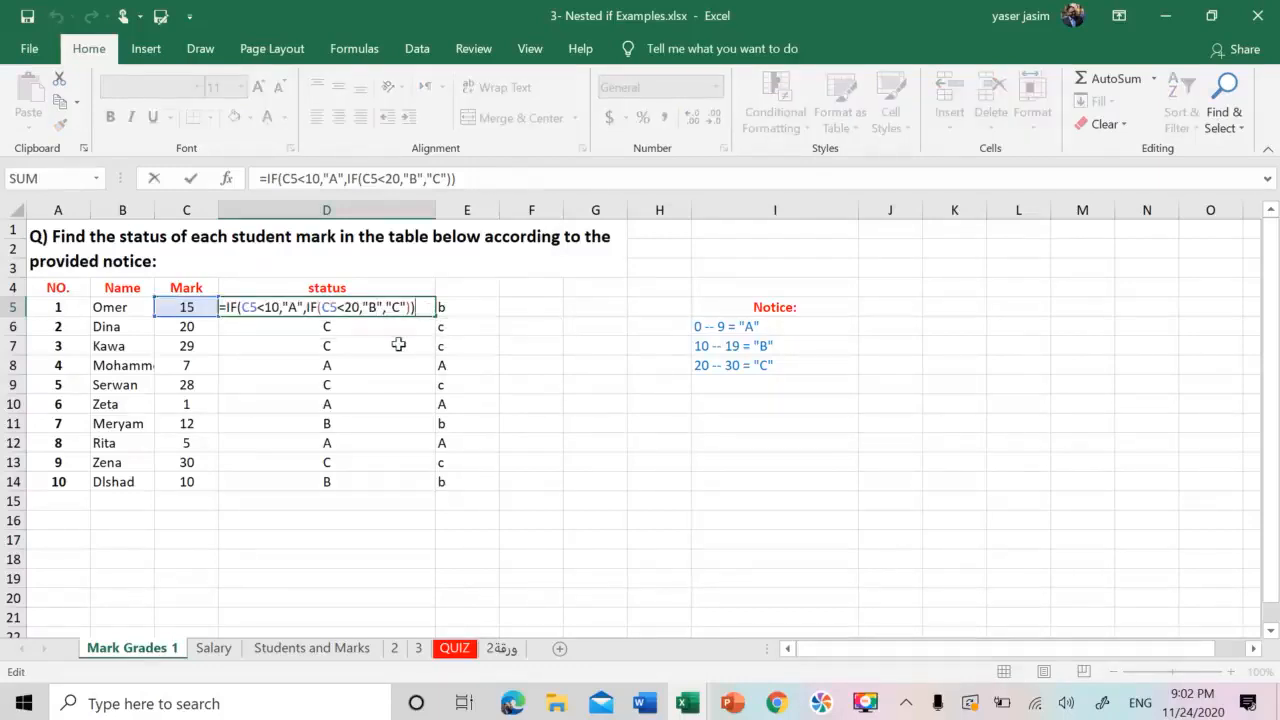
key("Escape")
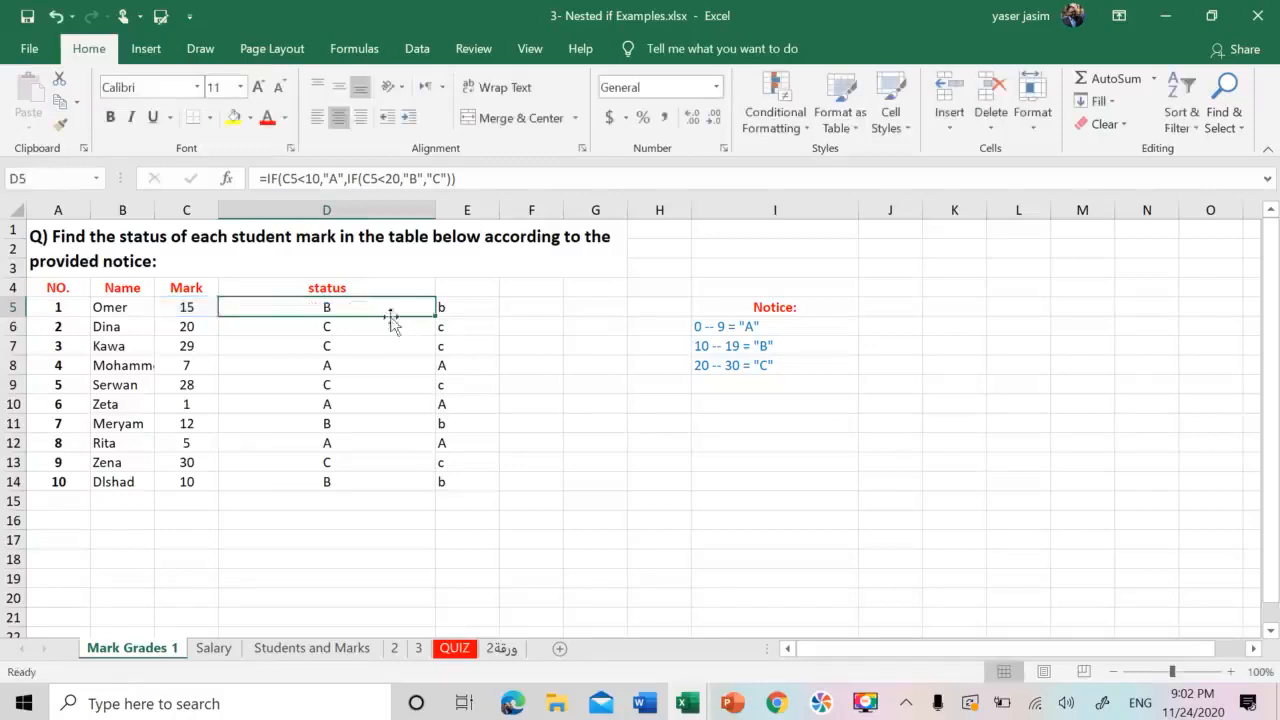
left_click_drag(437, 319, 437, 331)
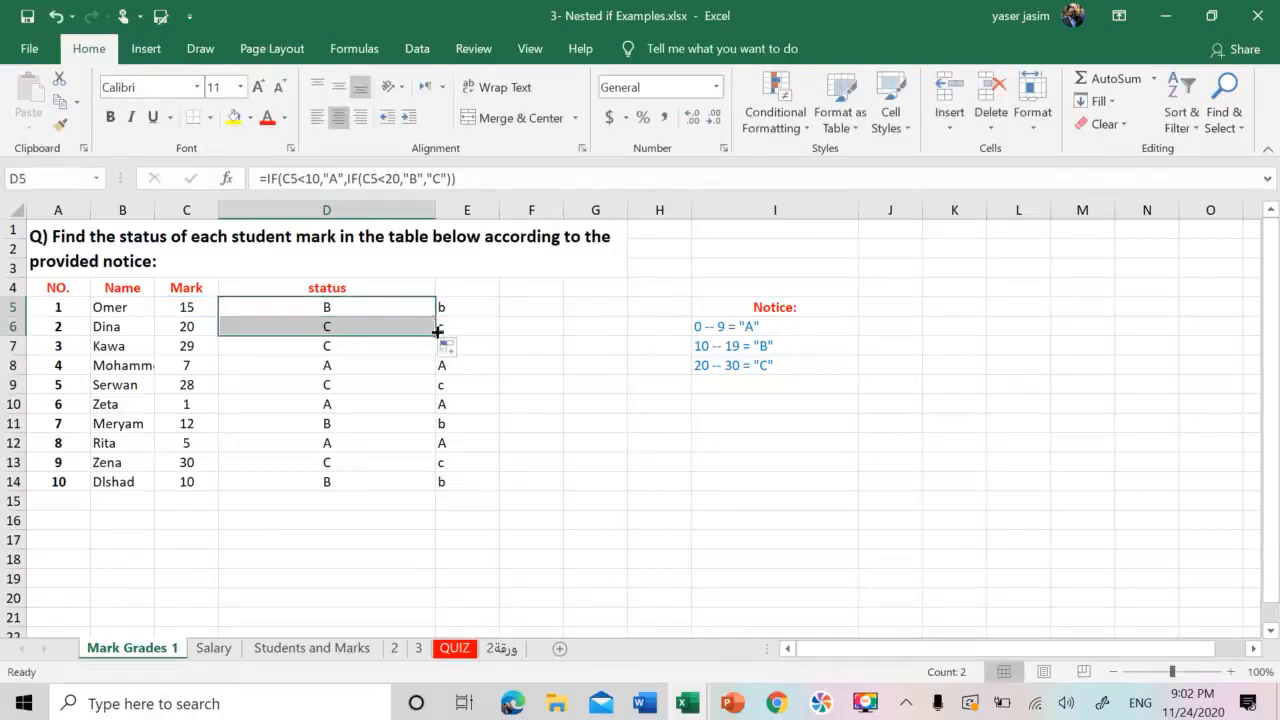
double_click(437, 336)
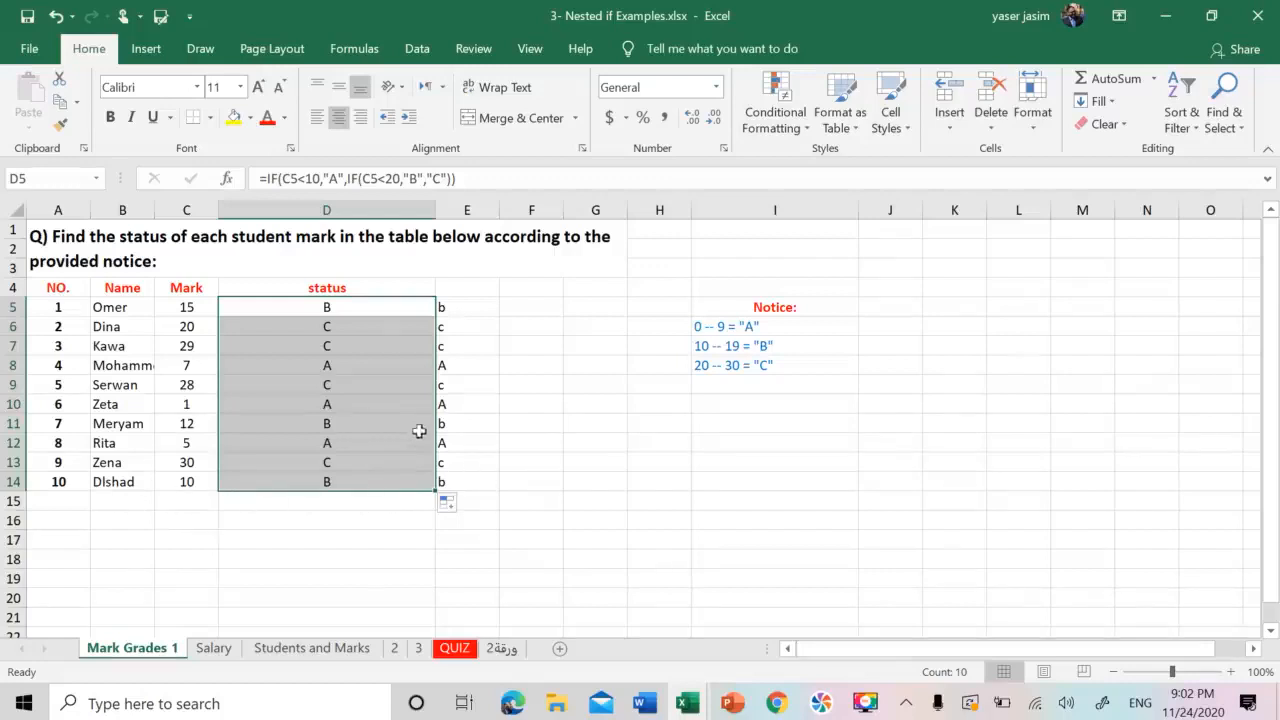
Step: Check the statuses in D5, D6, D10 and D13 against their marks in column C
left_click(357, 332)
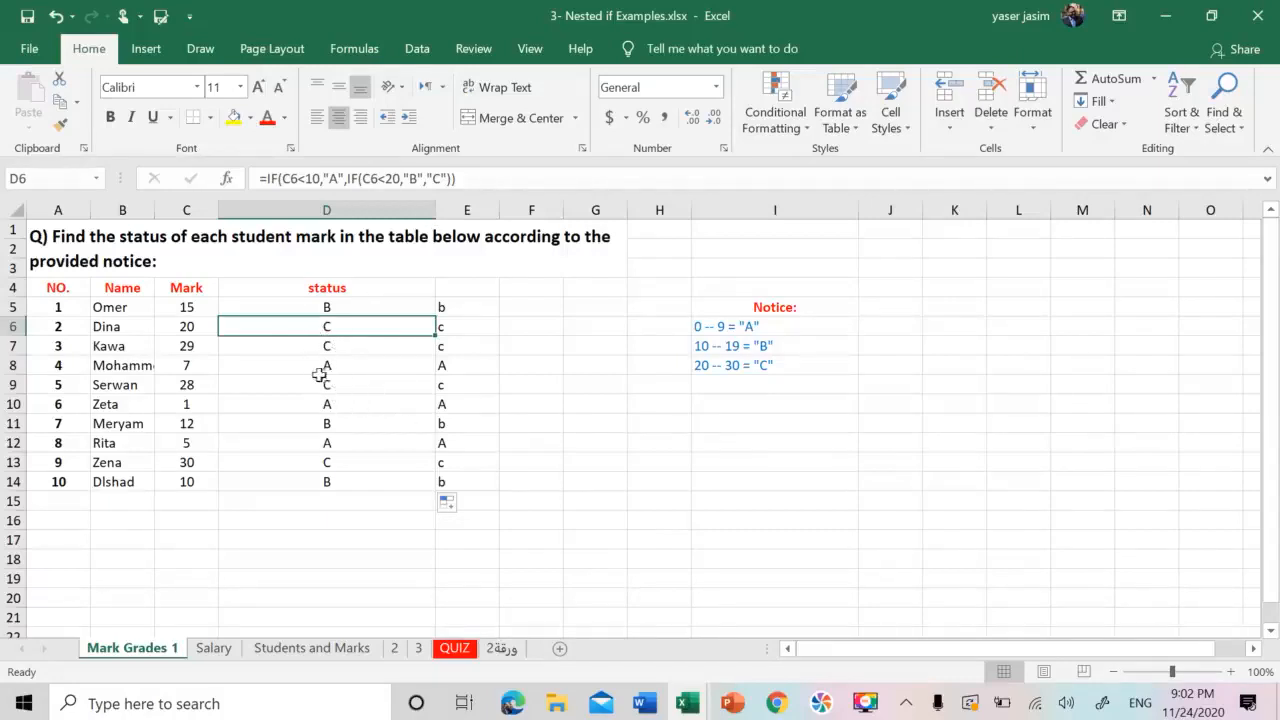
left_click(186, 307)
left_click(306, 312)
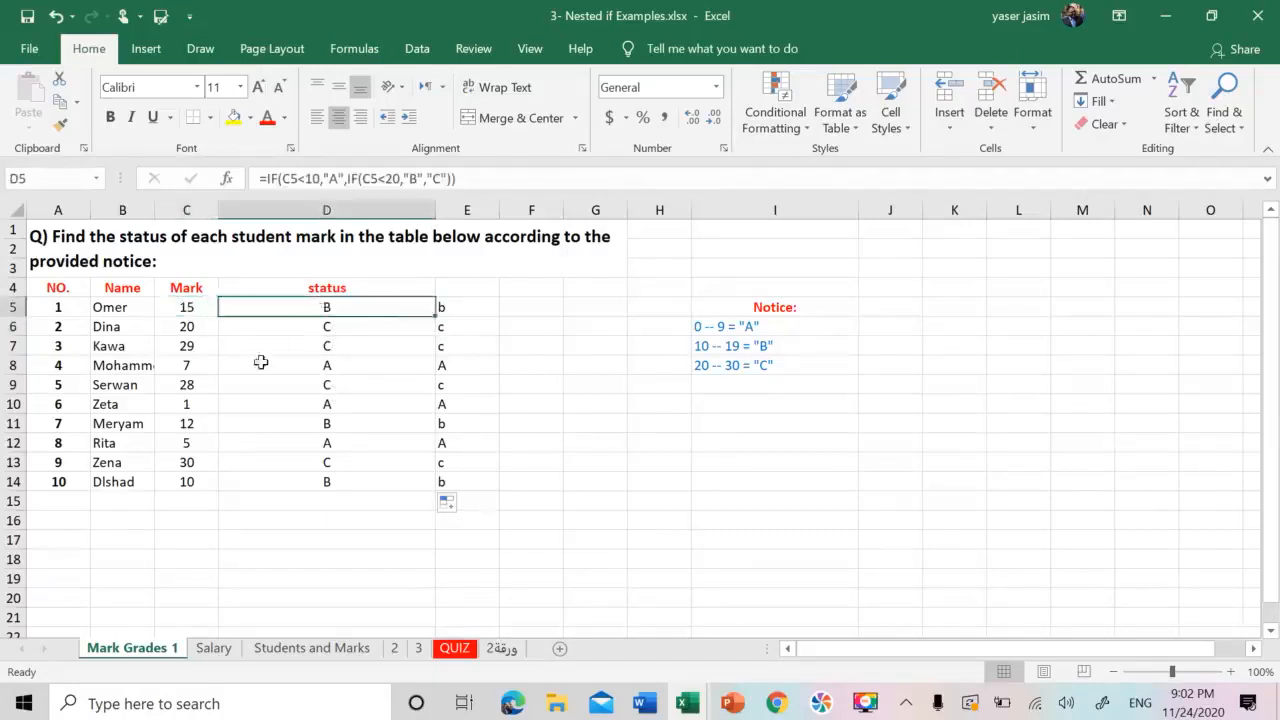
left_click(194, 406)
left_click(286, 409)
left_click(197, 462)
left_click(279, 462)
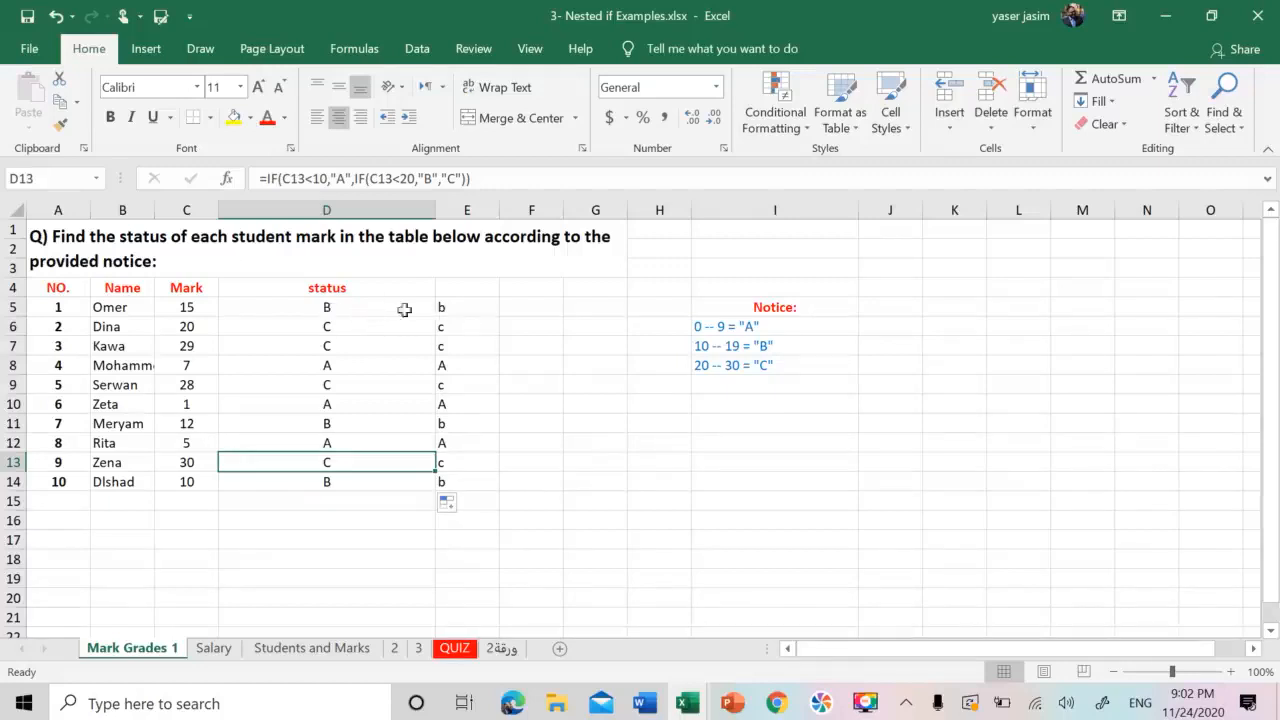
Step: Begin a replacement IF formula in E5 that tests C5<=9 and returns "A" when true
left_click(460, 308)
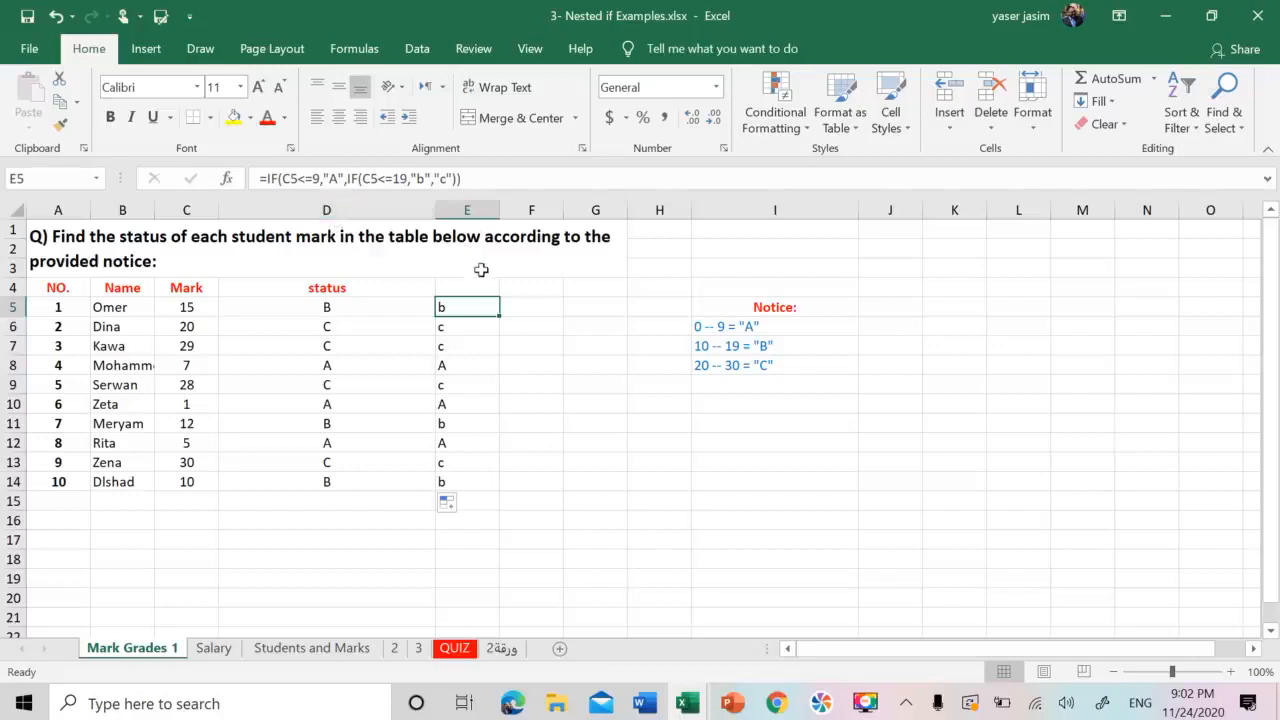
type("=")
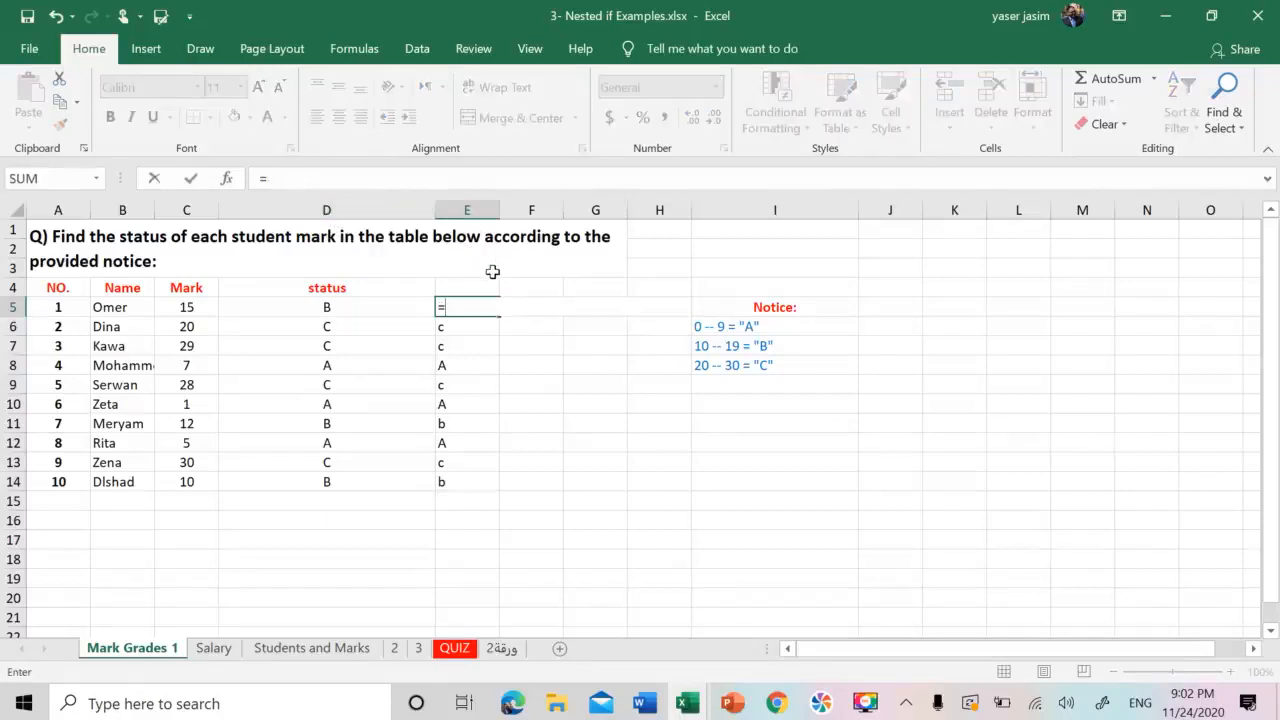
type("if")
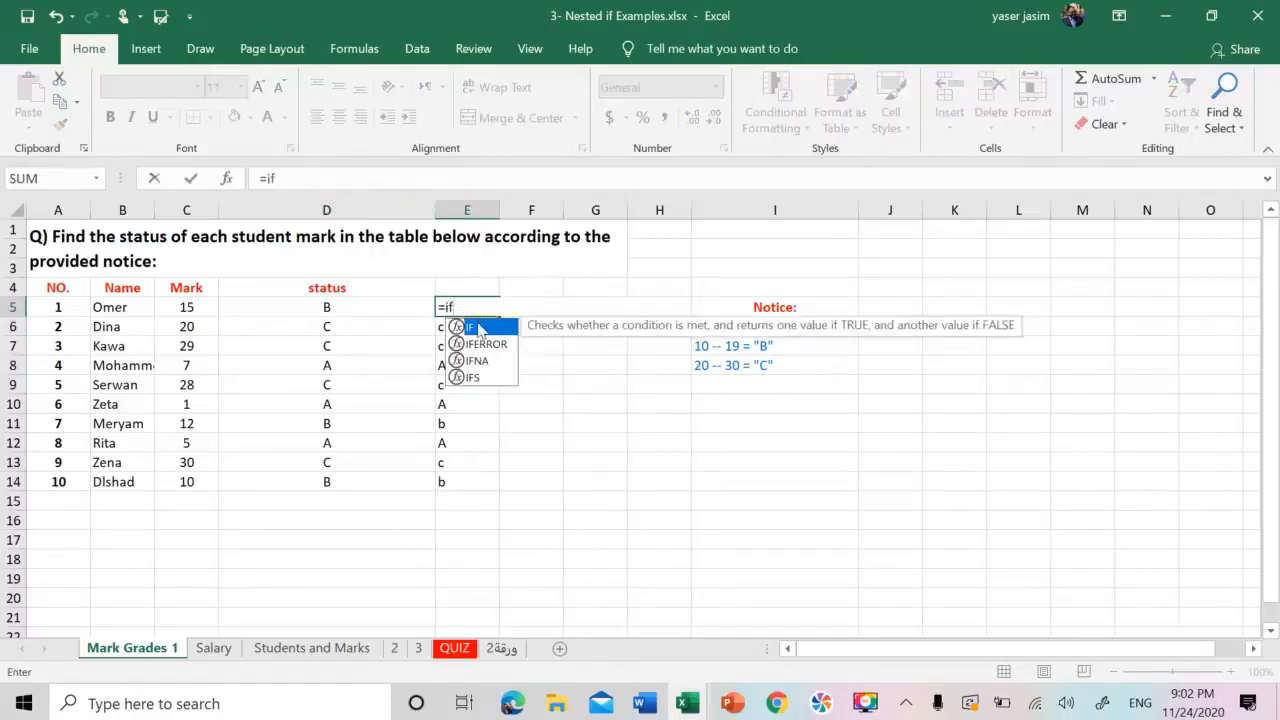
double_click(479, 328)
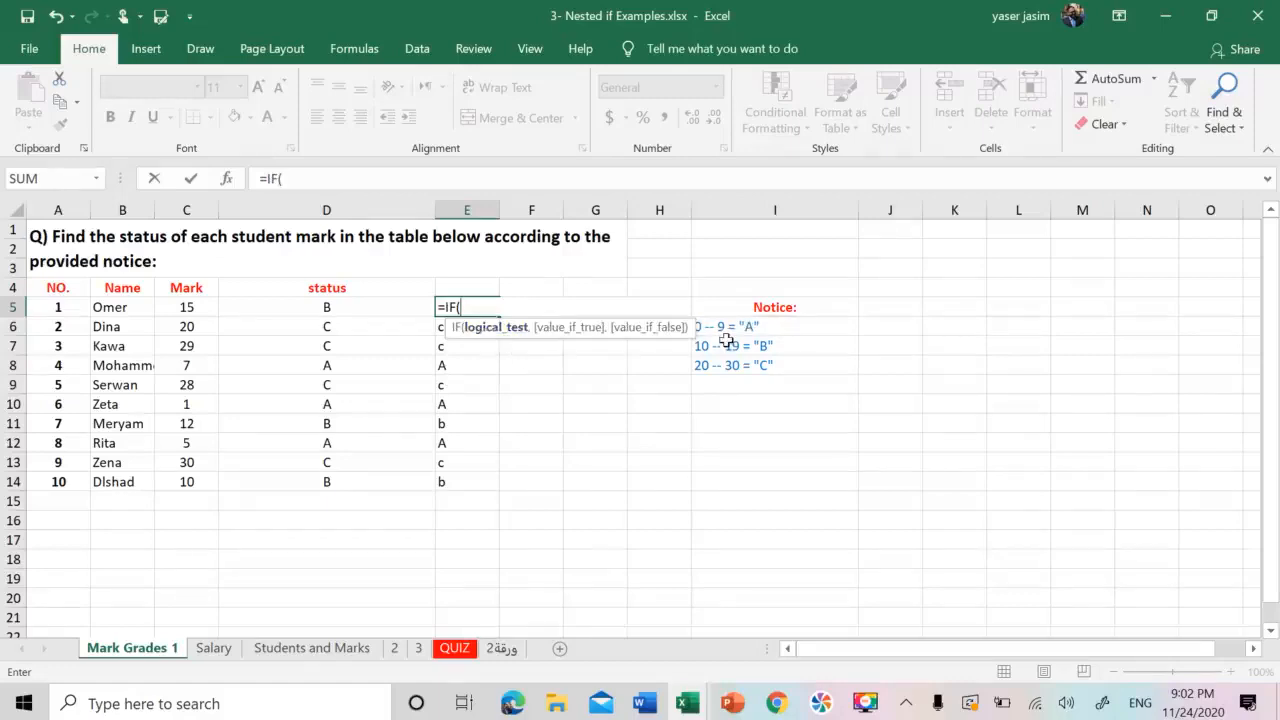
left_click(195, 310)
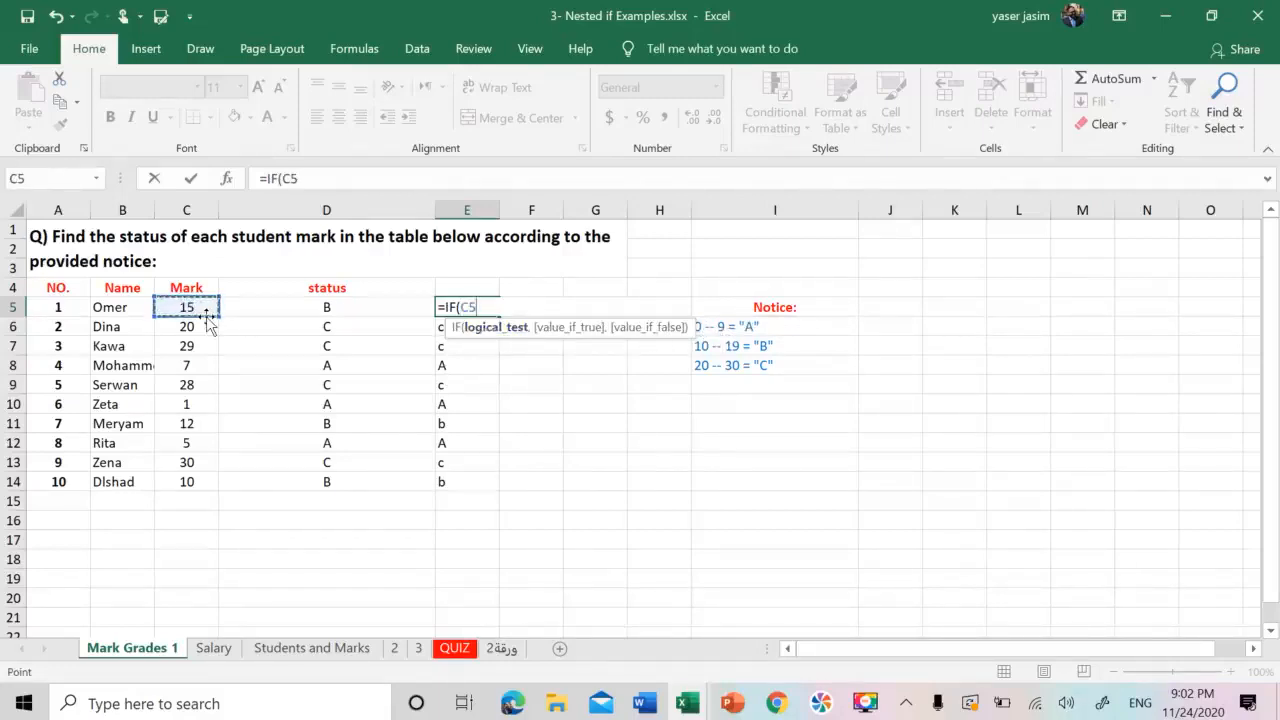
type("<=9")
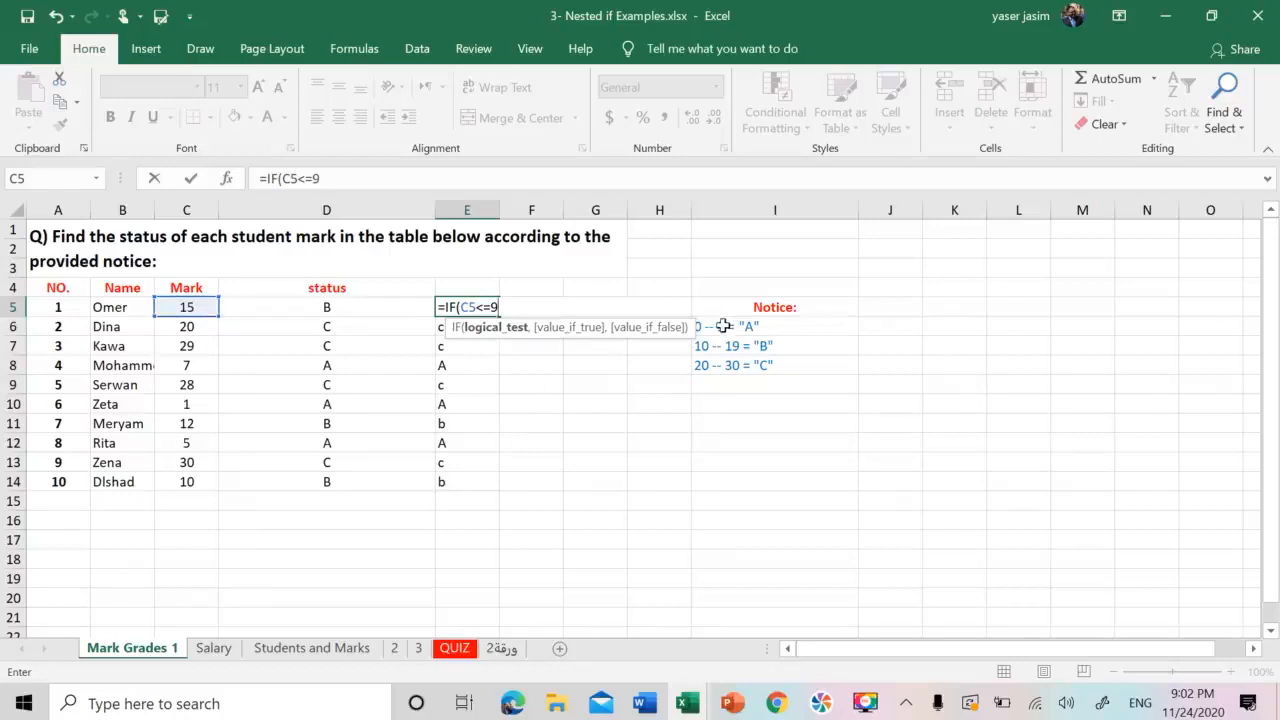
type(",\"A")
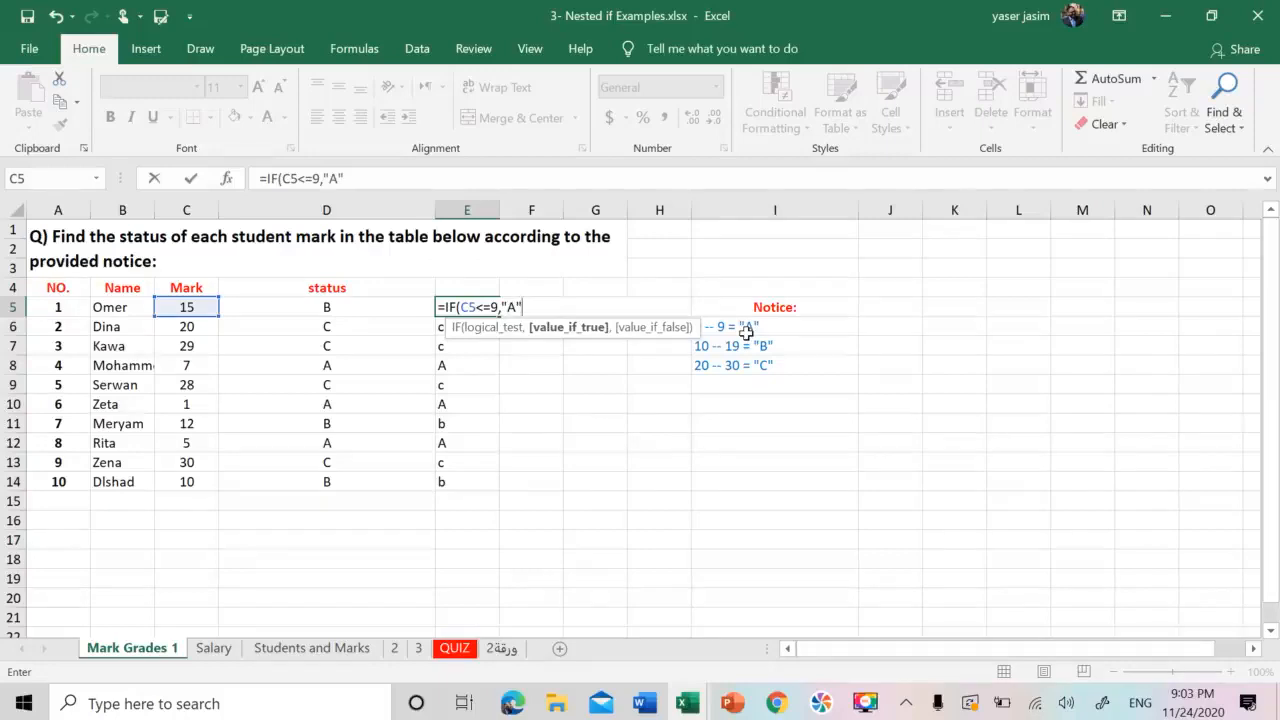
type("\",")
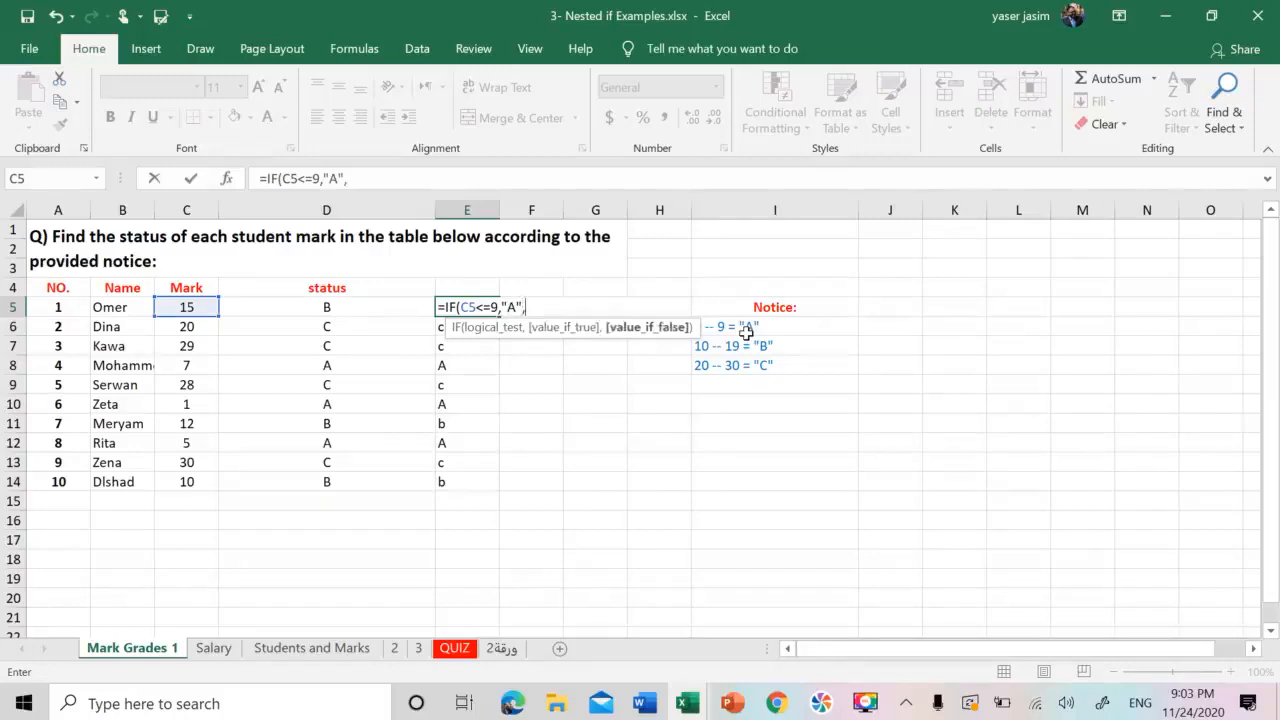
Step: Complete the E5 formula with the nested IF(C5<=19,"B","C") and fill it down through E14
type("if")
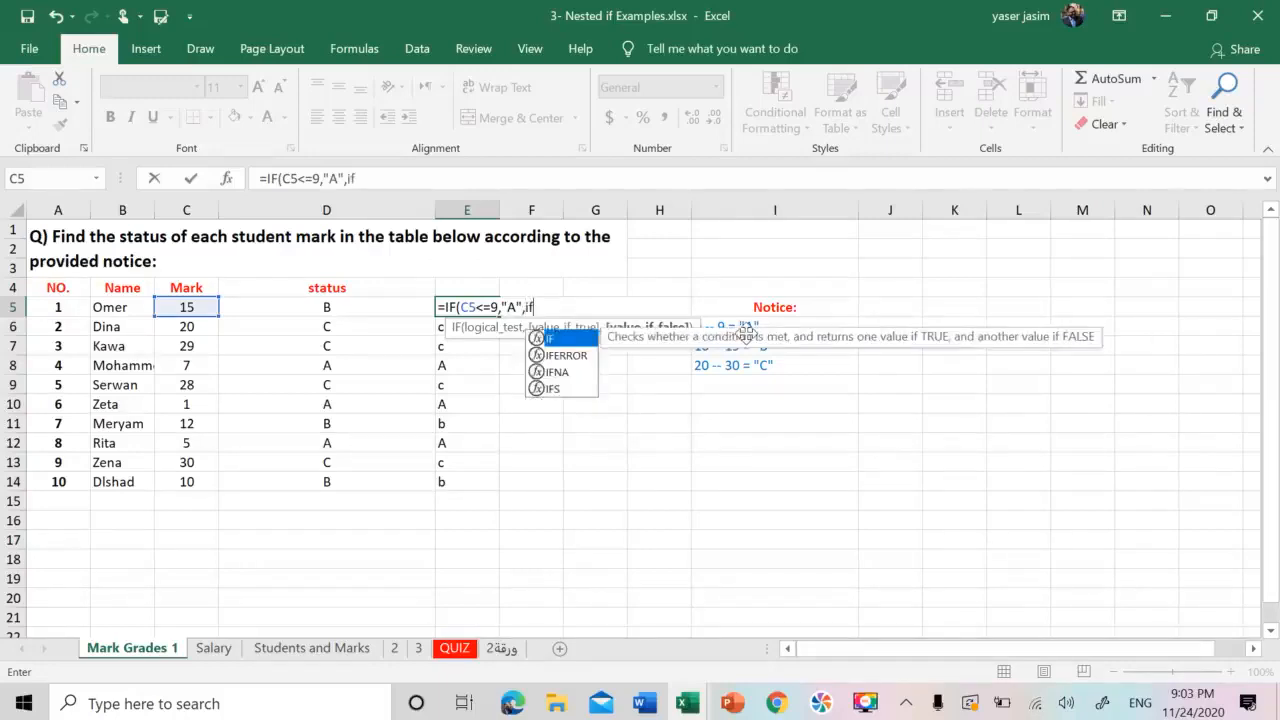
double_click(586, 339)
left_click(195, 308)
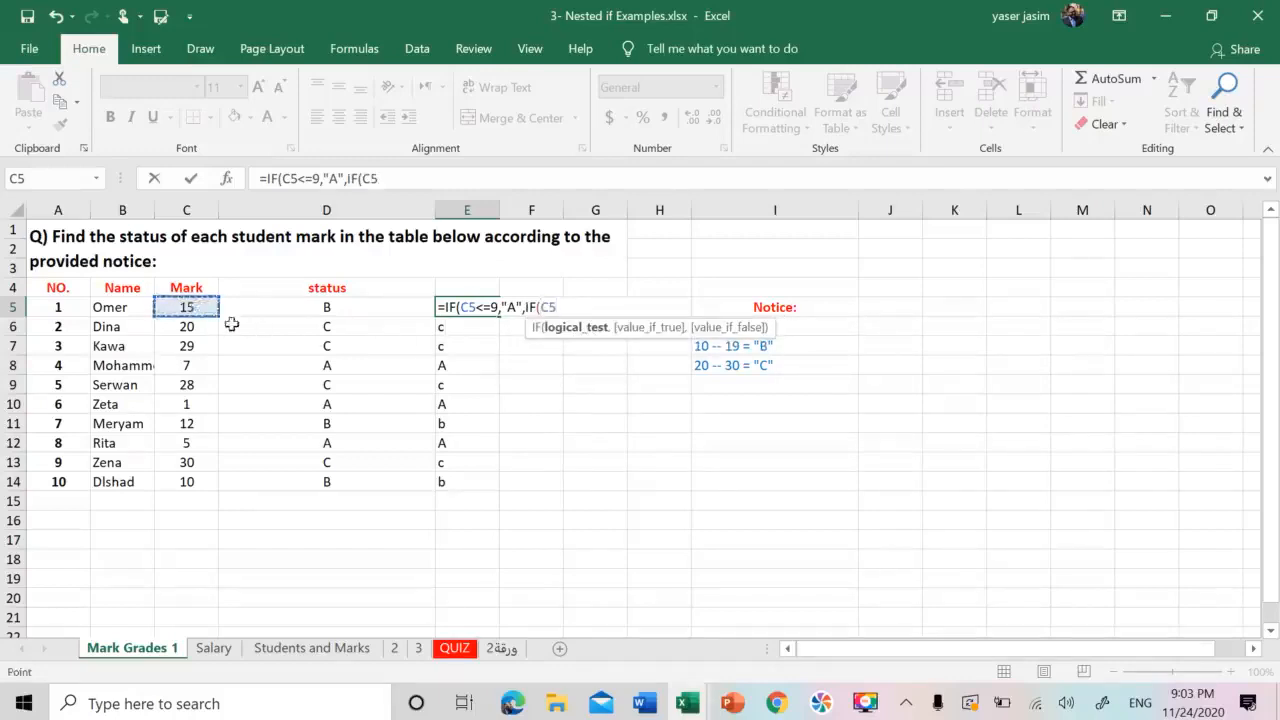
type("<")
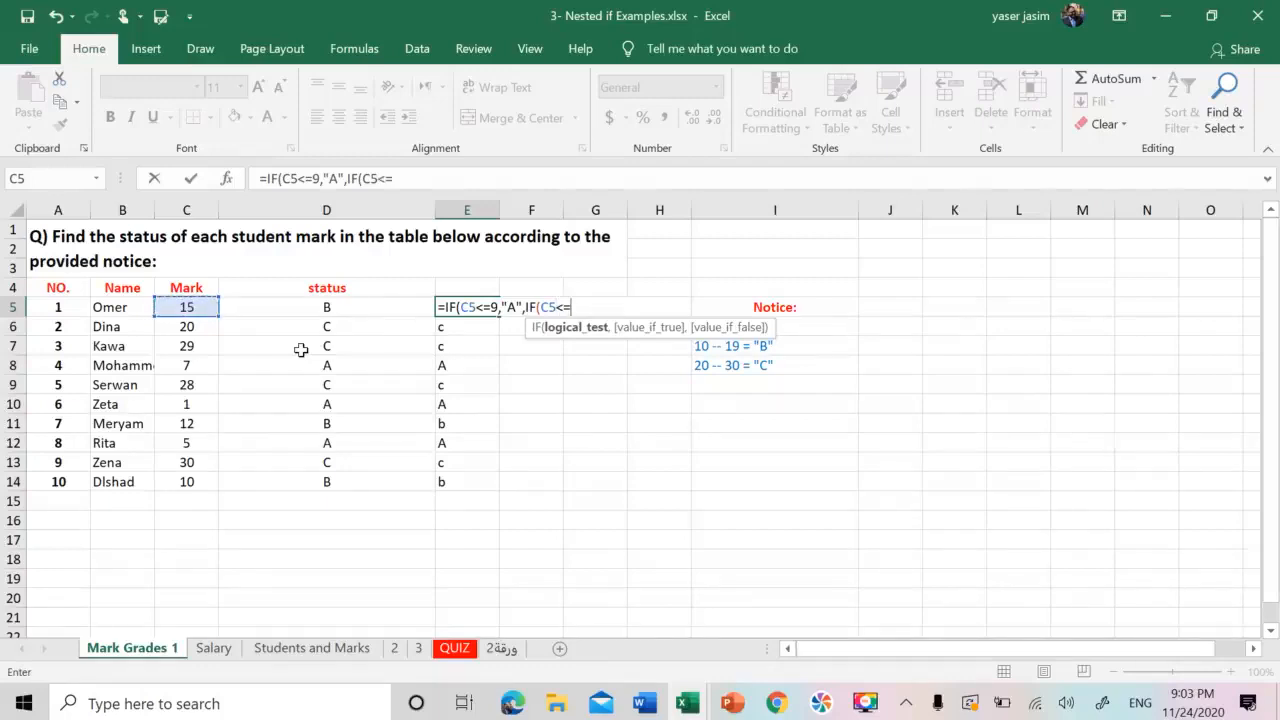
type("=19,")
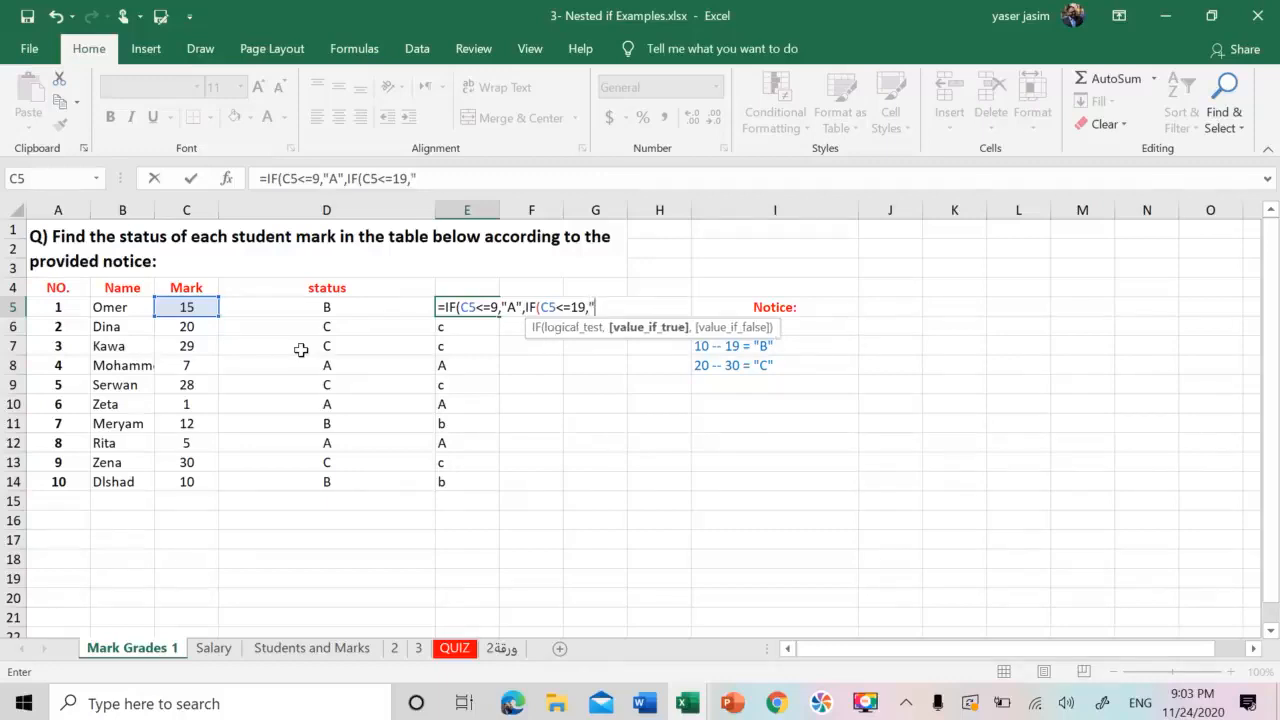
type("\"B\",\"C\"")
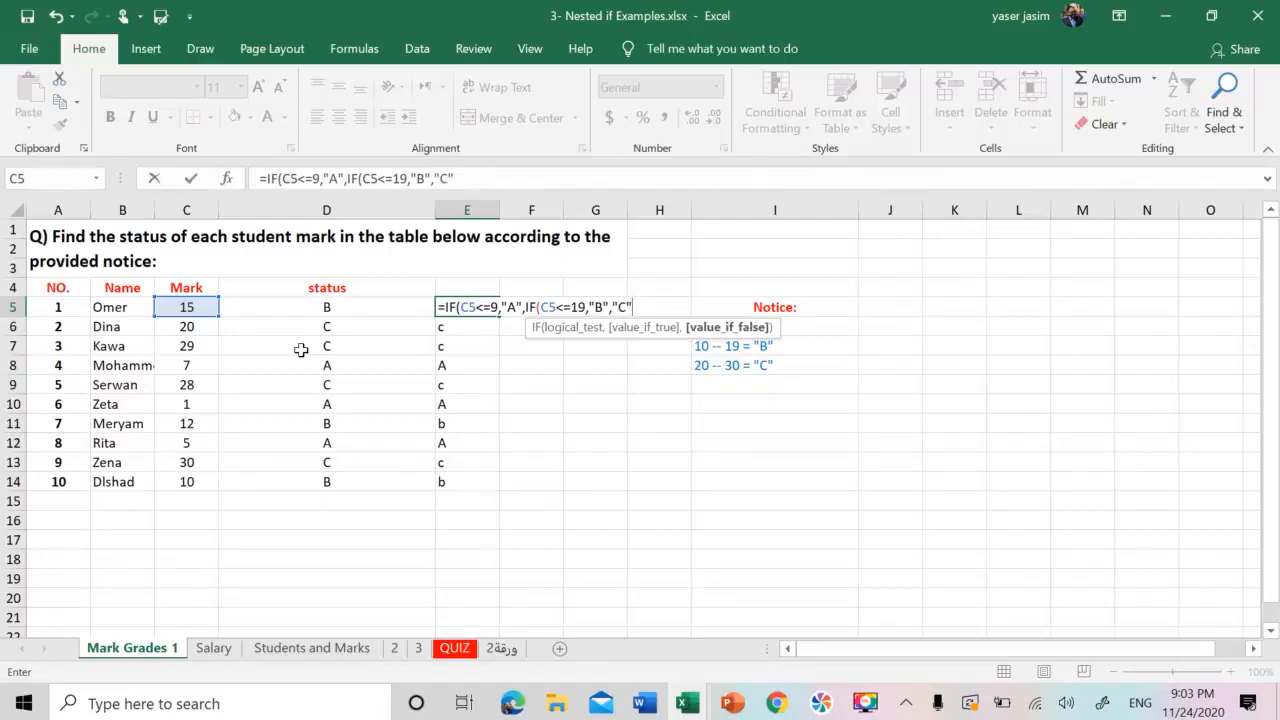
type("))")
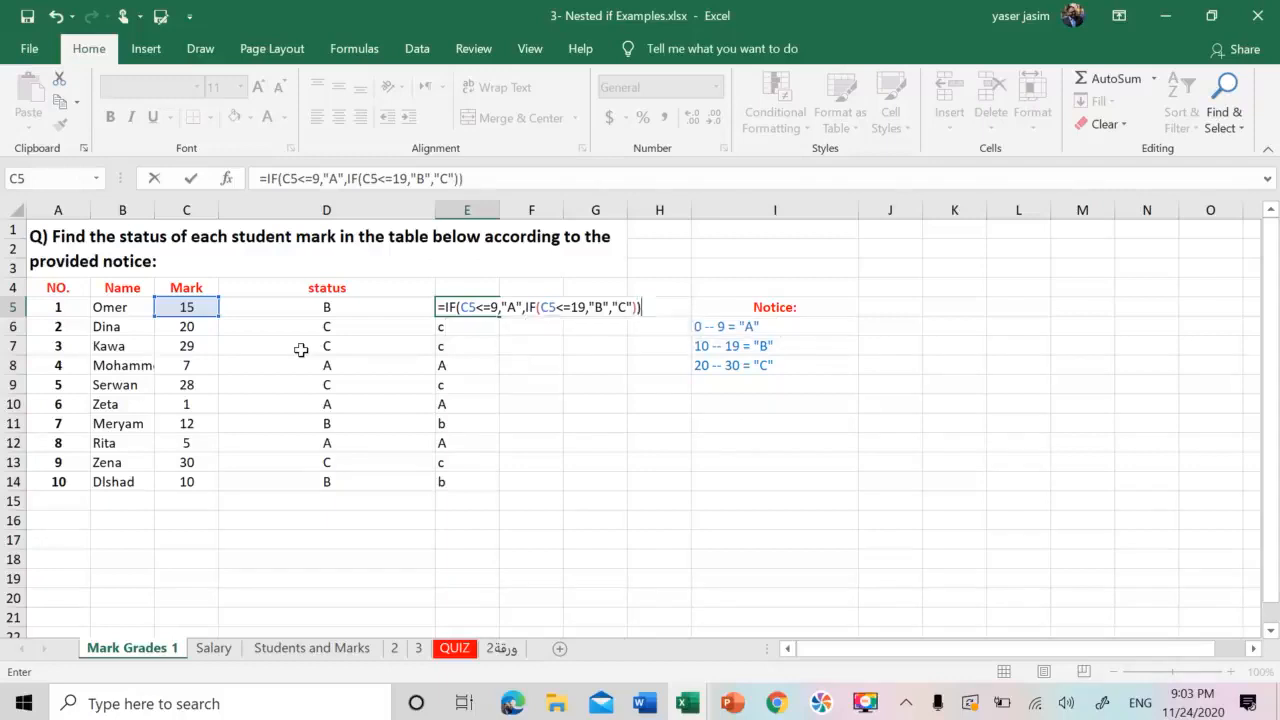
key("Return")
left_click(480, 315)
double_click(498, 316)
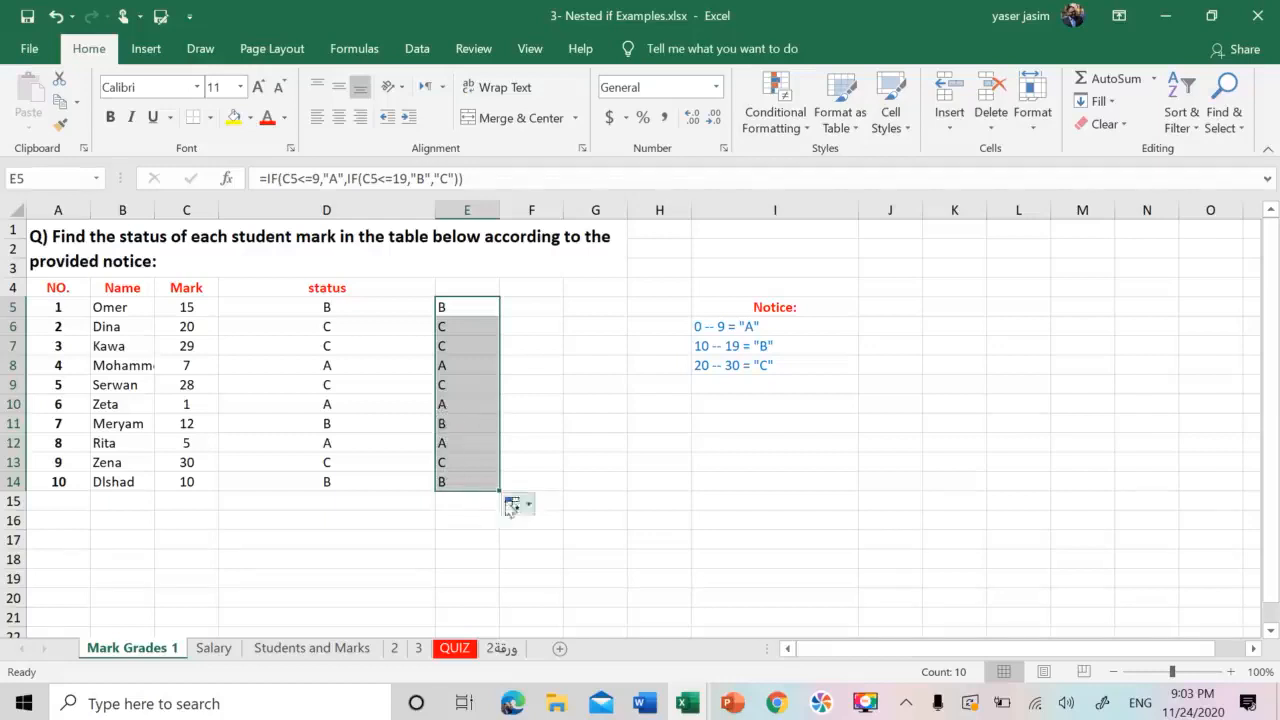
Step: Compare the nested IF formulas and their results in columns D and E, focusing on D5 and E5
left_click(380, 310)
left_click(463, 325)
left_click(410, 325)
left_click(428, 310)
left_click(457, 311)
left_click(422, 311)
left_click(440, 308)
left_click(424, 310)
left_click(440, 309)
left_click(423, 314)
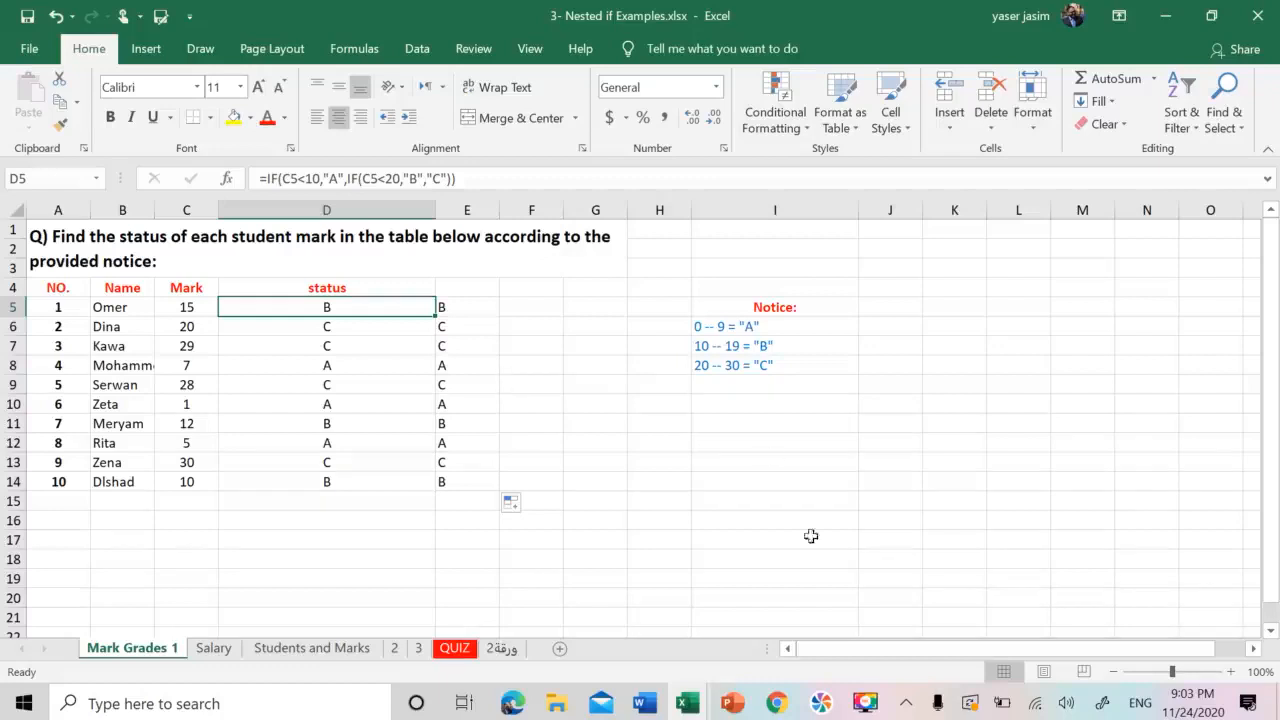
left_click(866, 704)
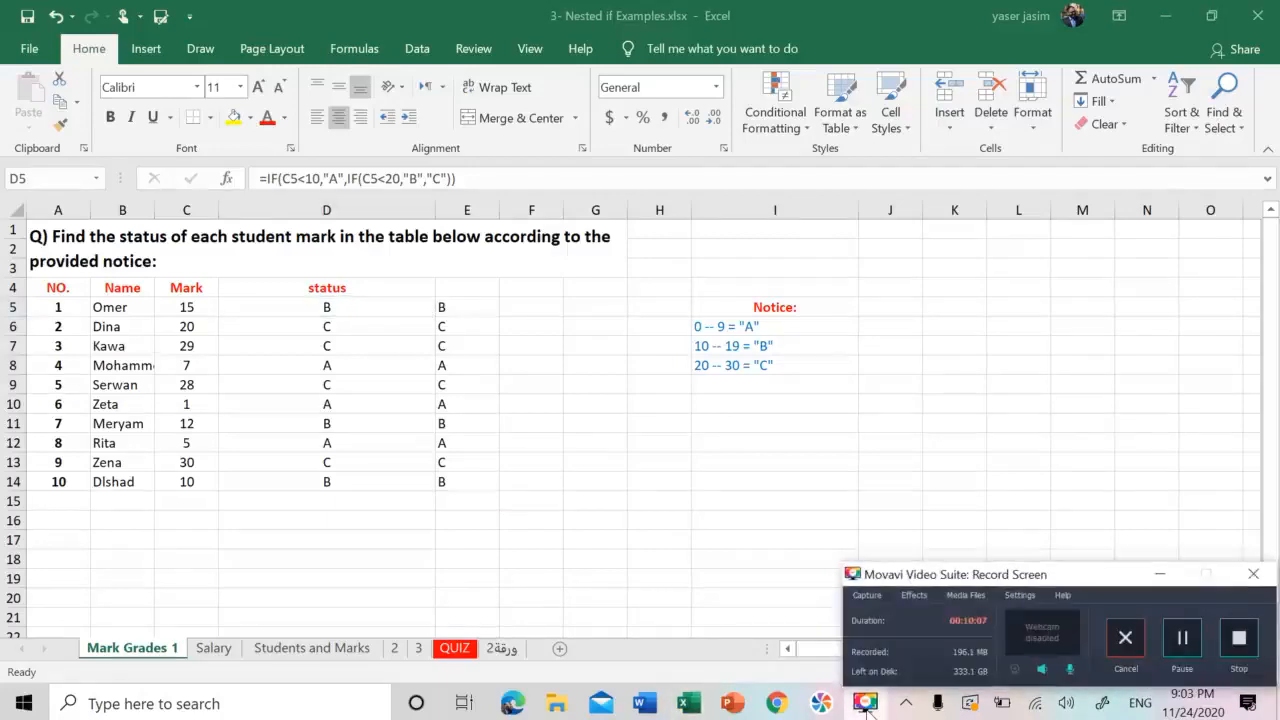
left_click(866, 704)
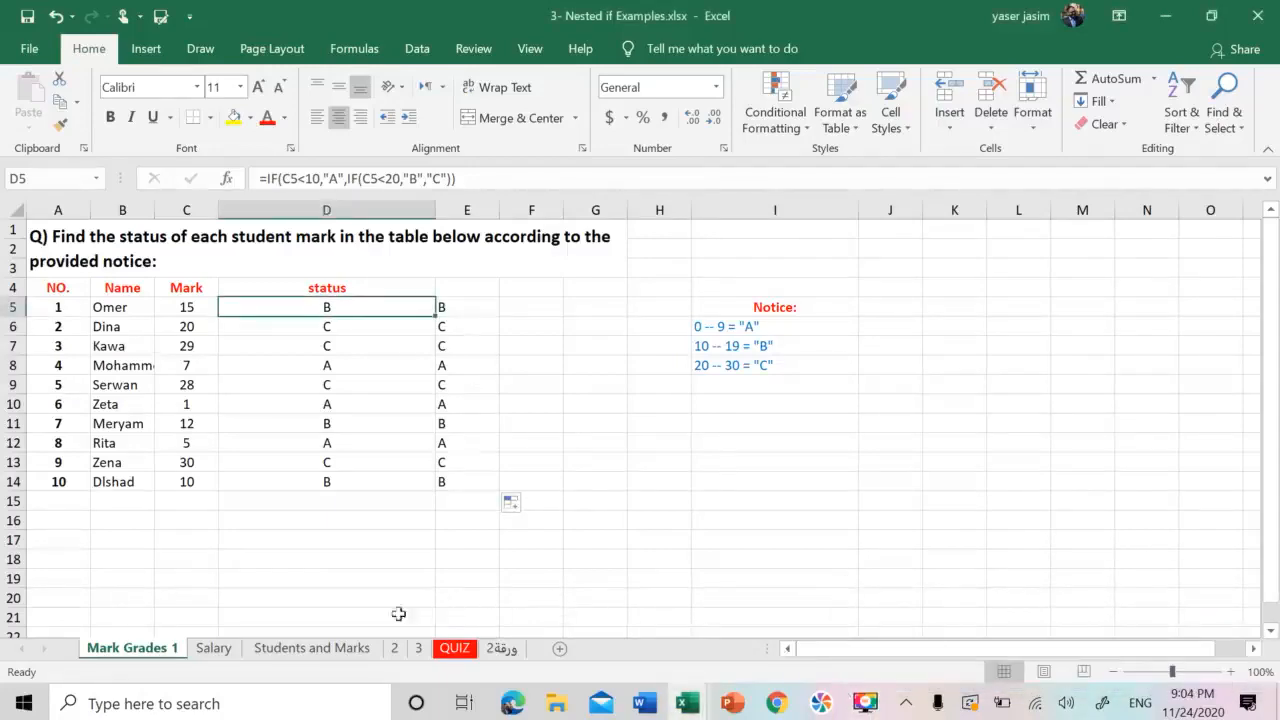
Step: On the Students and Marks sheet, add 100 on a second line beneath SUM in header cell F2
left_click(211, 648)
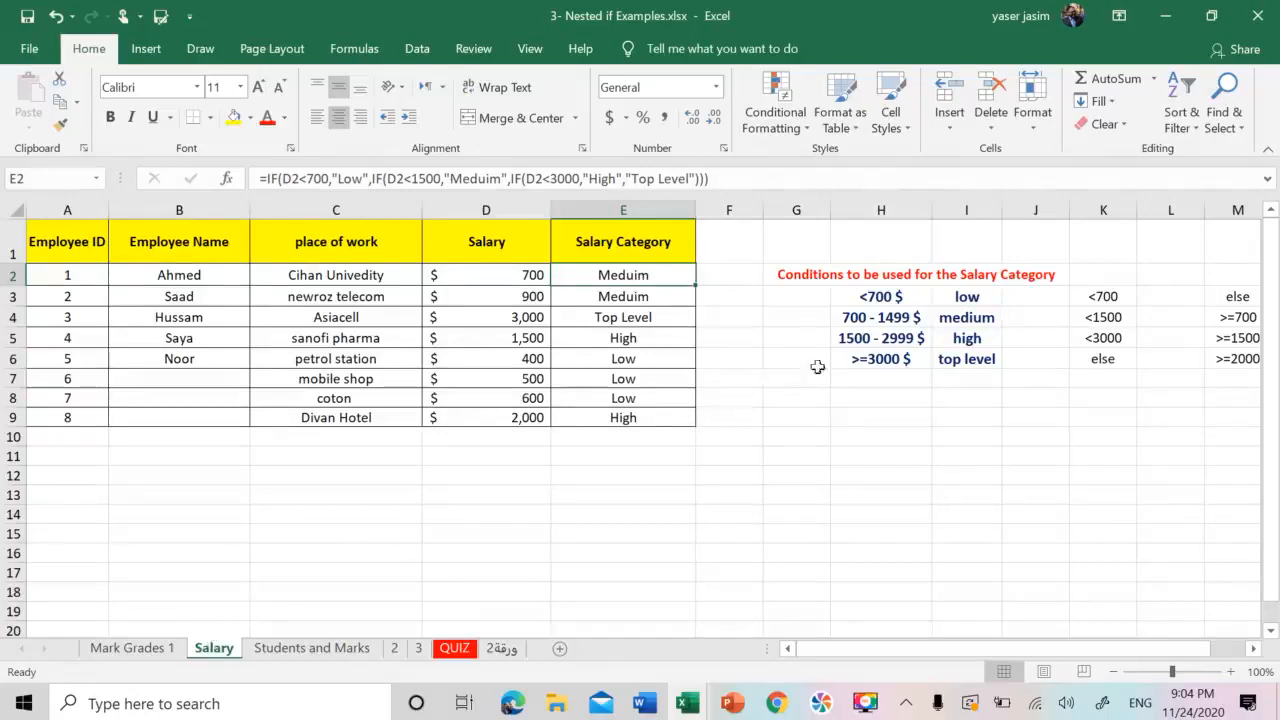
left_click(314, 650)
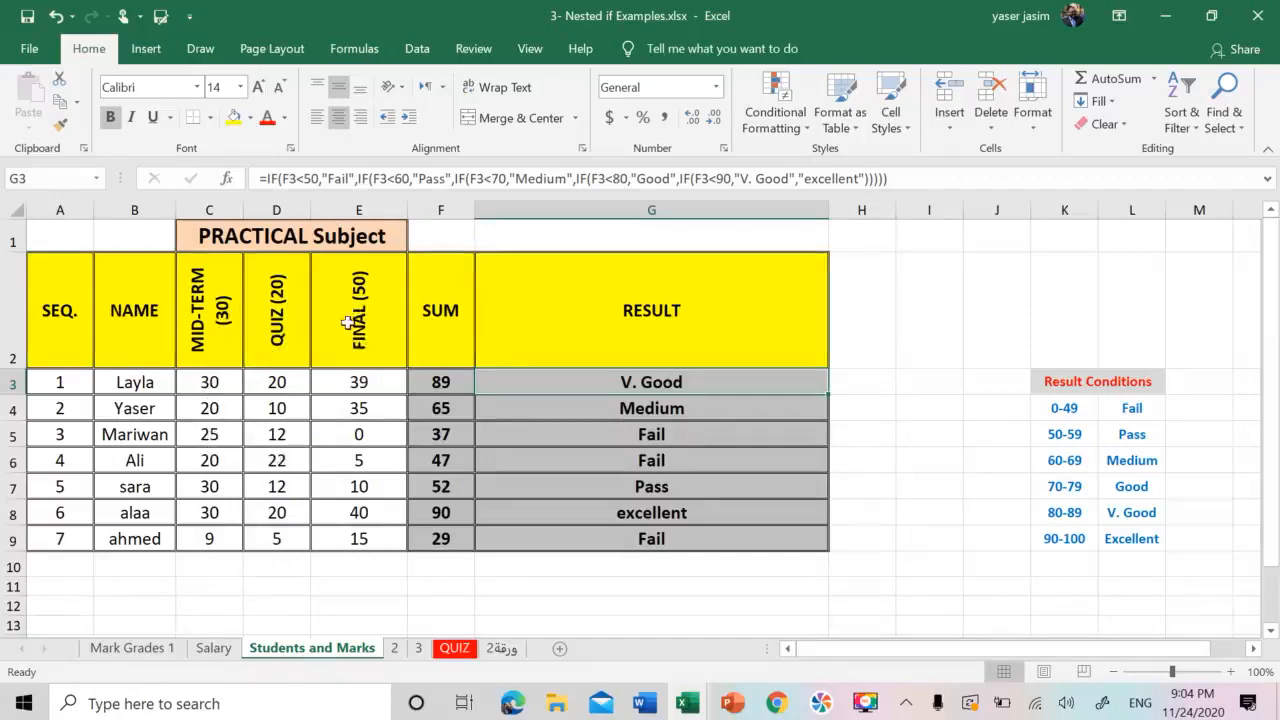
double_click(452, 306)
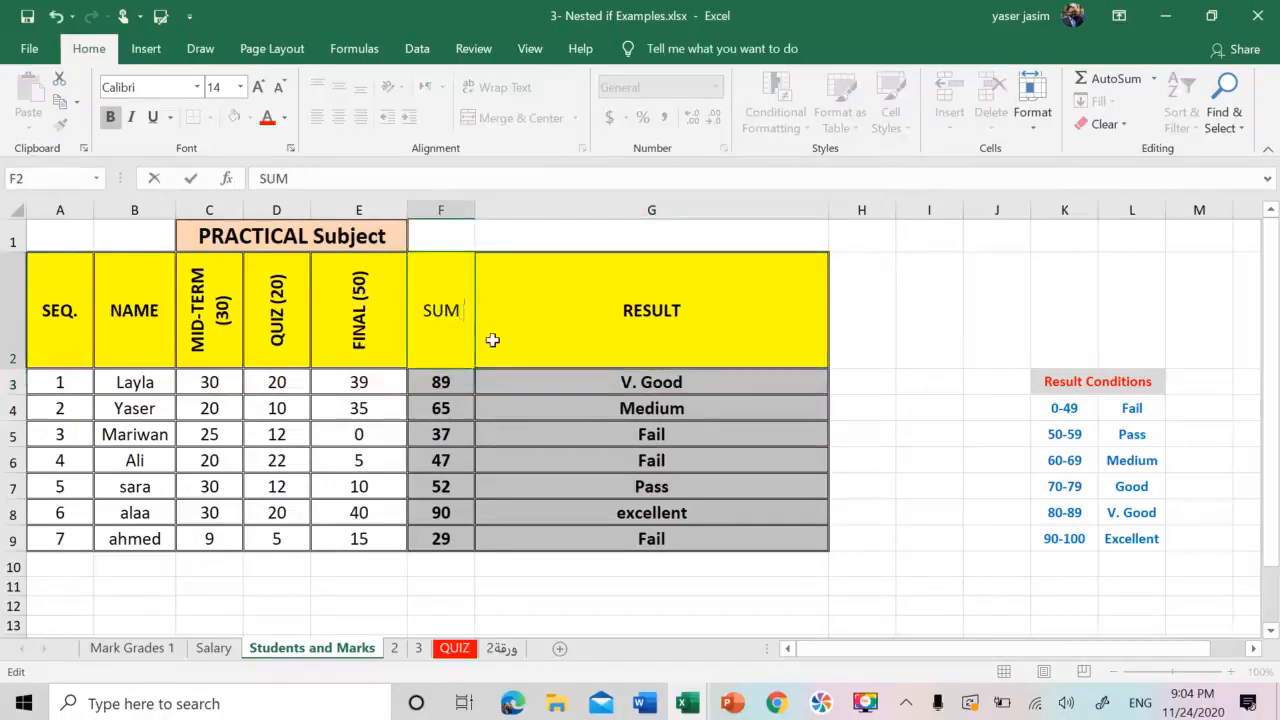
key("alt+Return")
type("100")
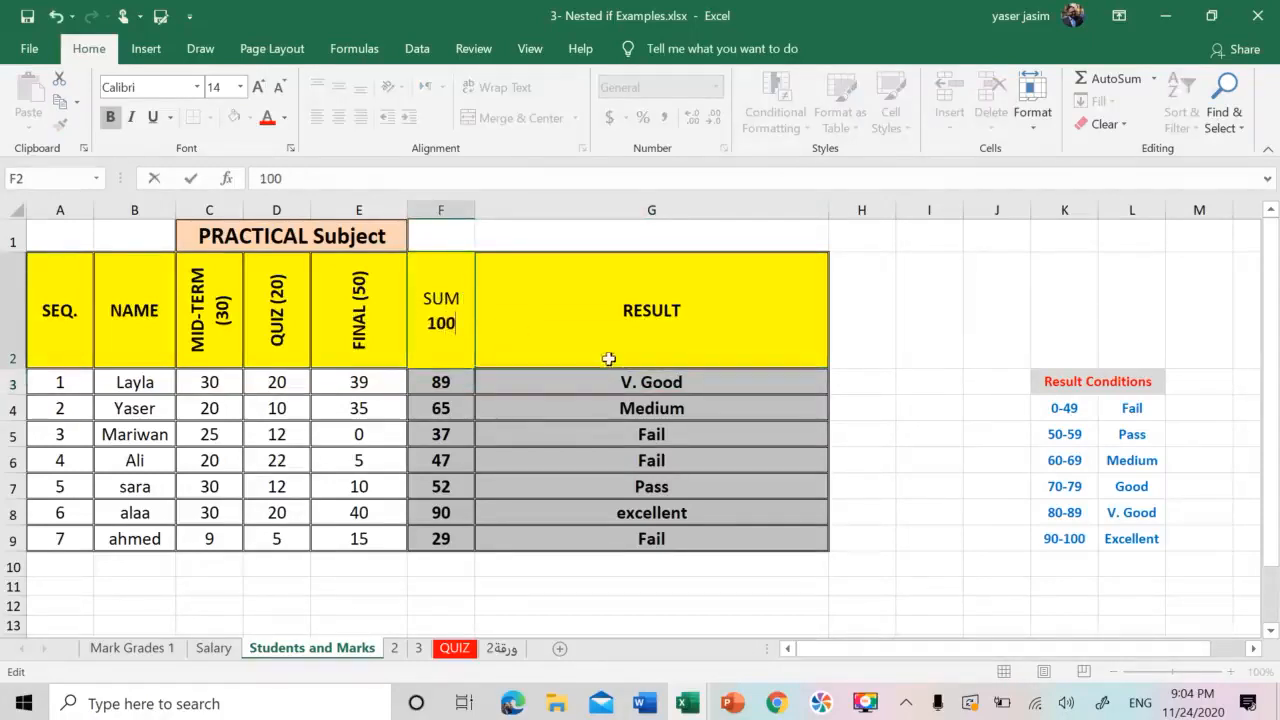
left_click(584, 320)
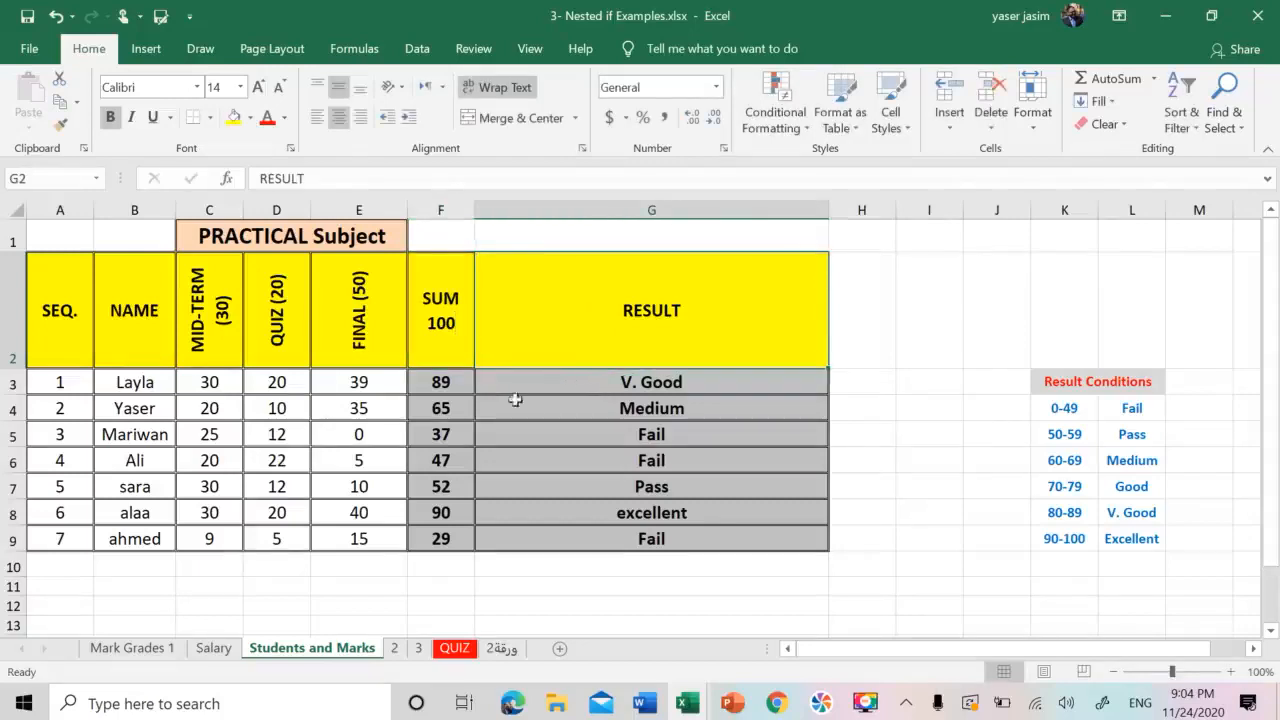
Step: Clear the existing sums and results from F3:G9
left_click(448, 382)
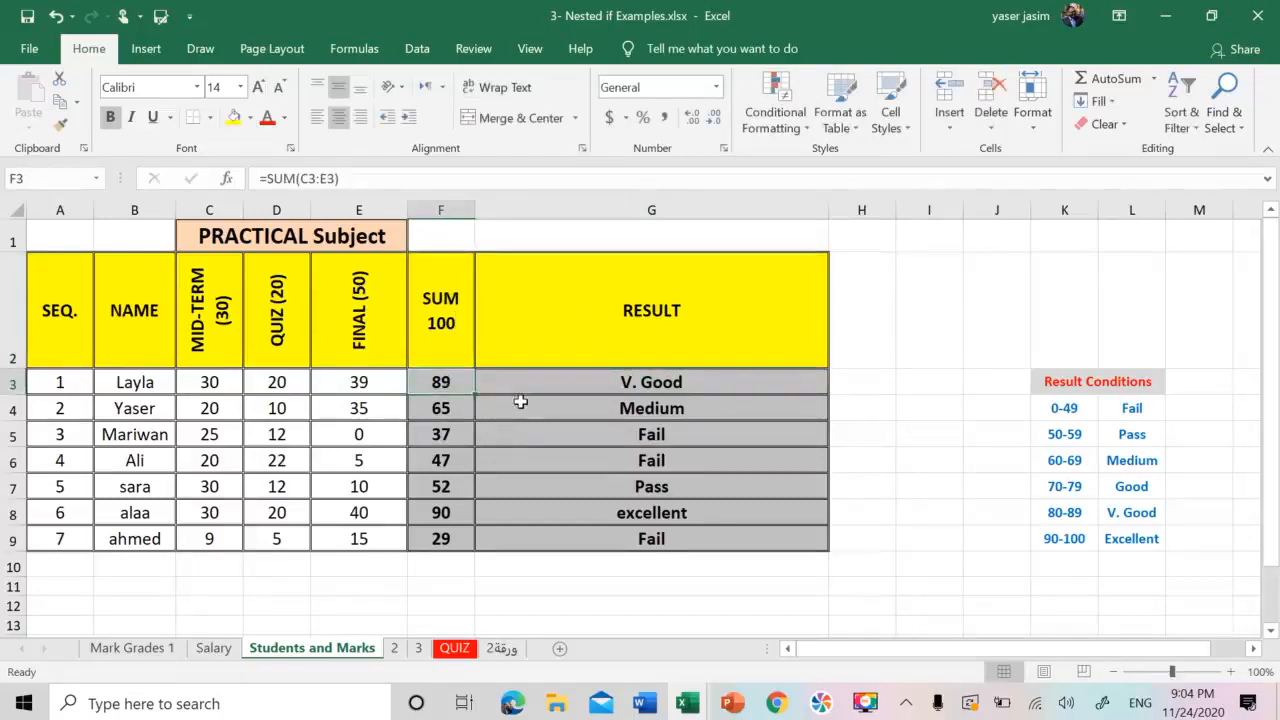
left_click(586, 381)
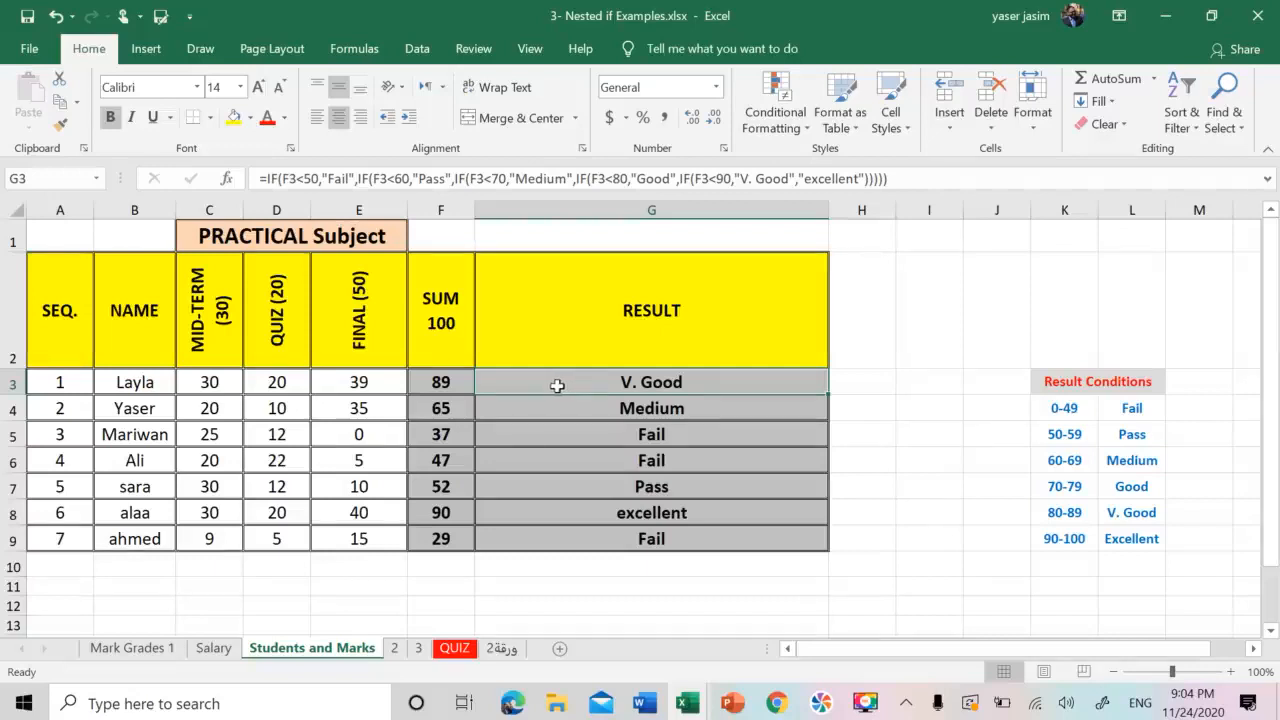
left_click_drag(457, 381, 603, 539)
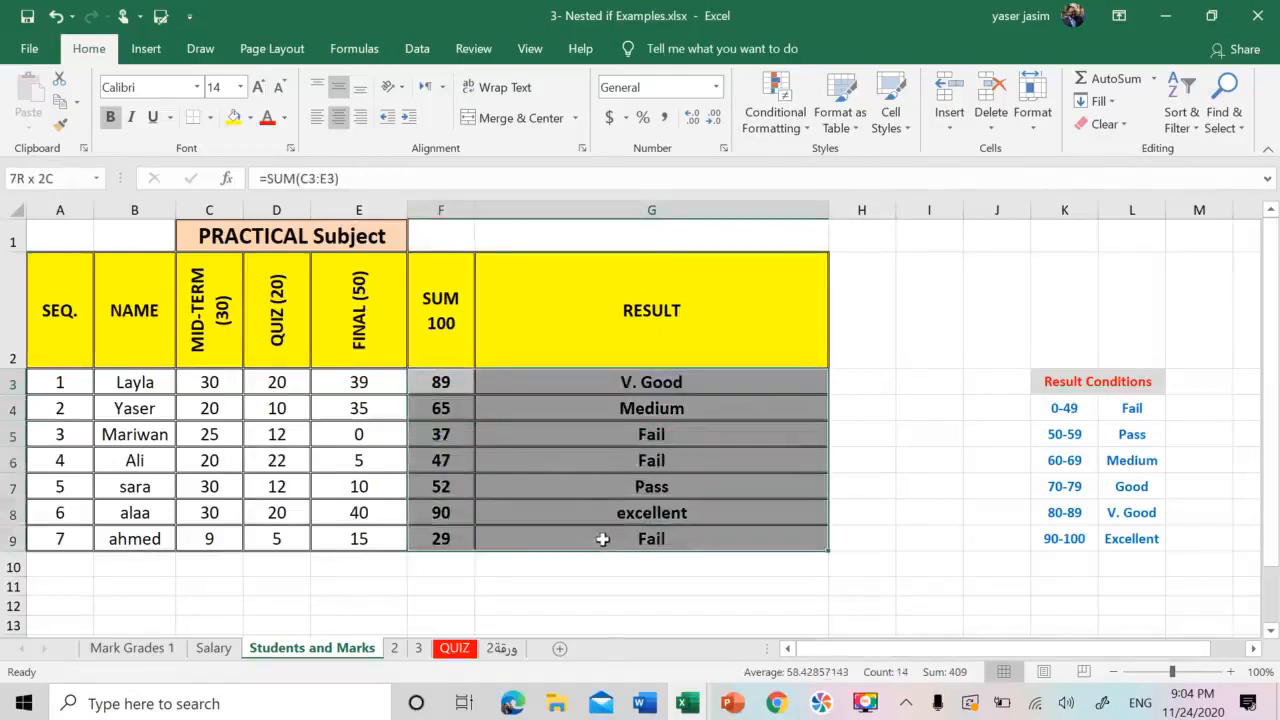
key("Delete")
left_click(962, 535)
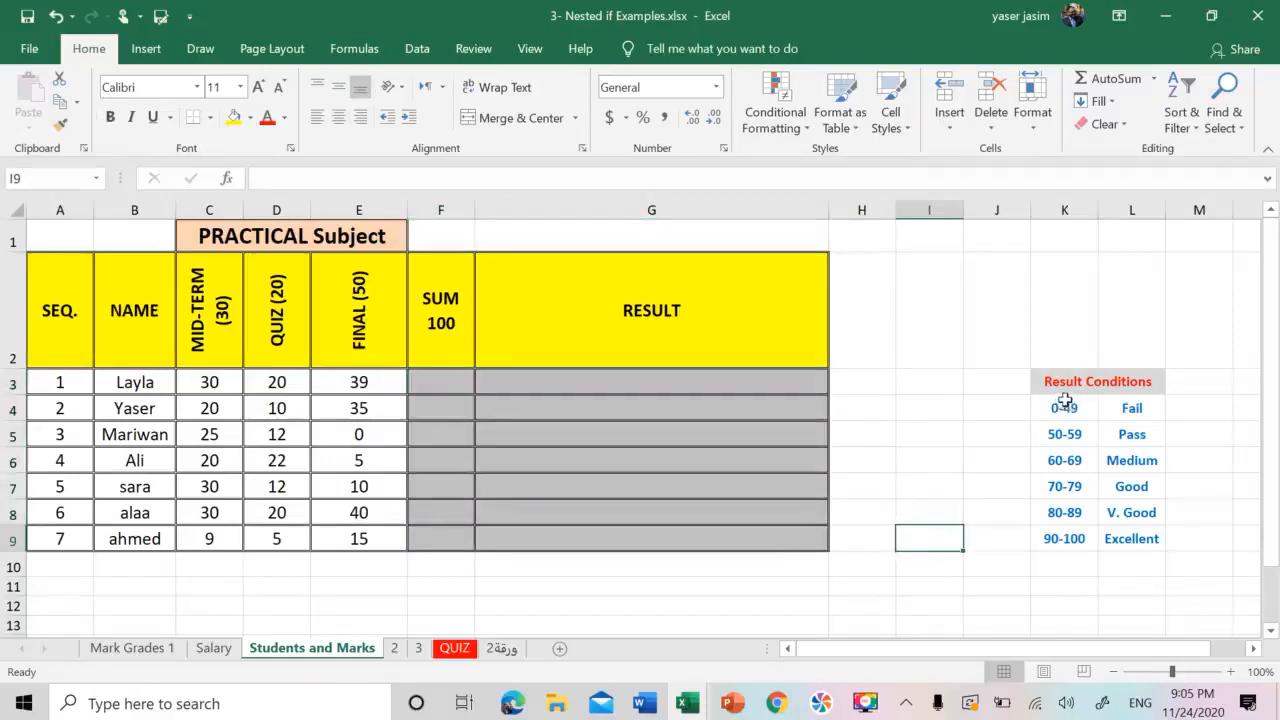
Step: Total C3:E3 in F3 with the Sum function and fill the formula down through F9
left_click_drag(1078, 408, 1134, 536)
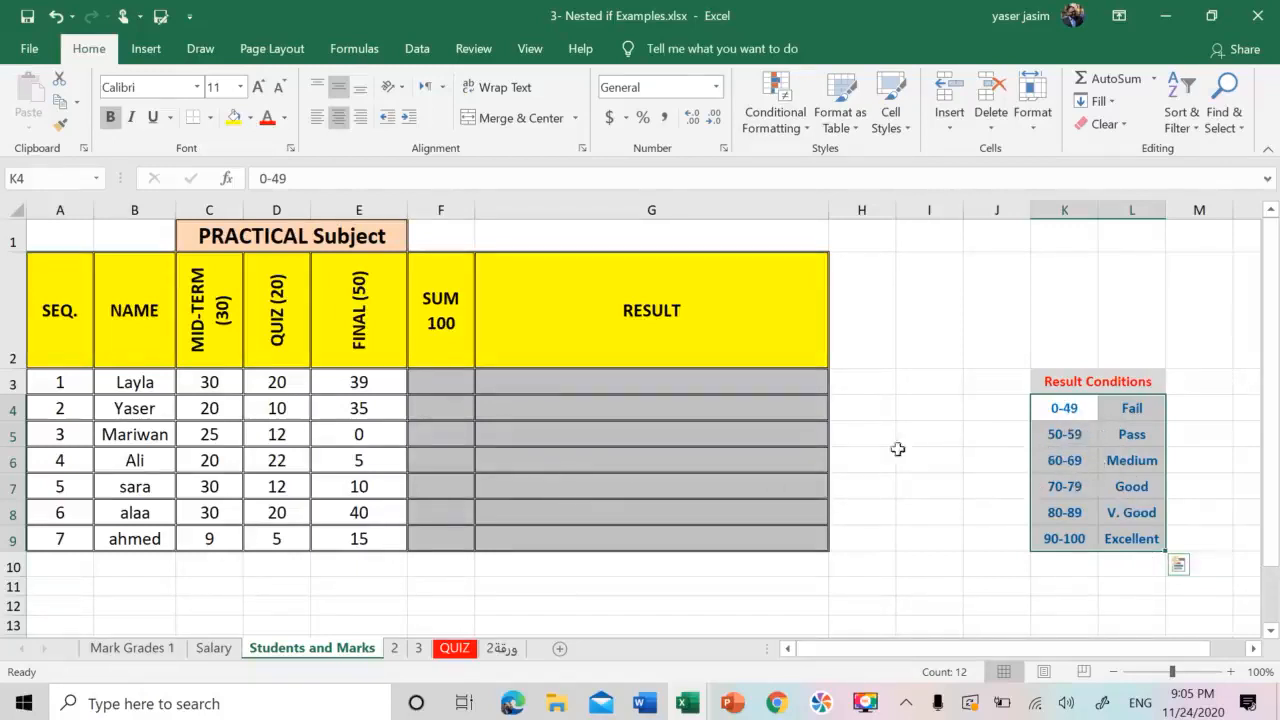
left_click(438, 382)
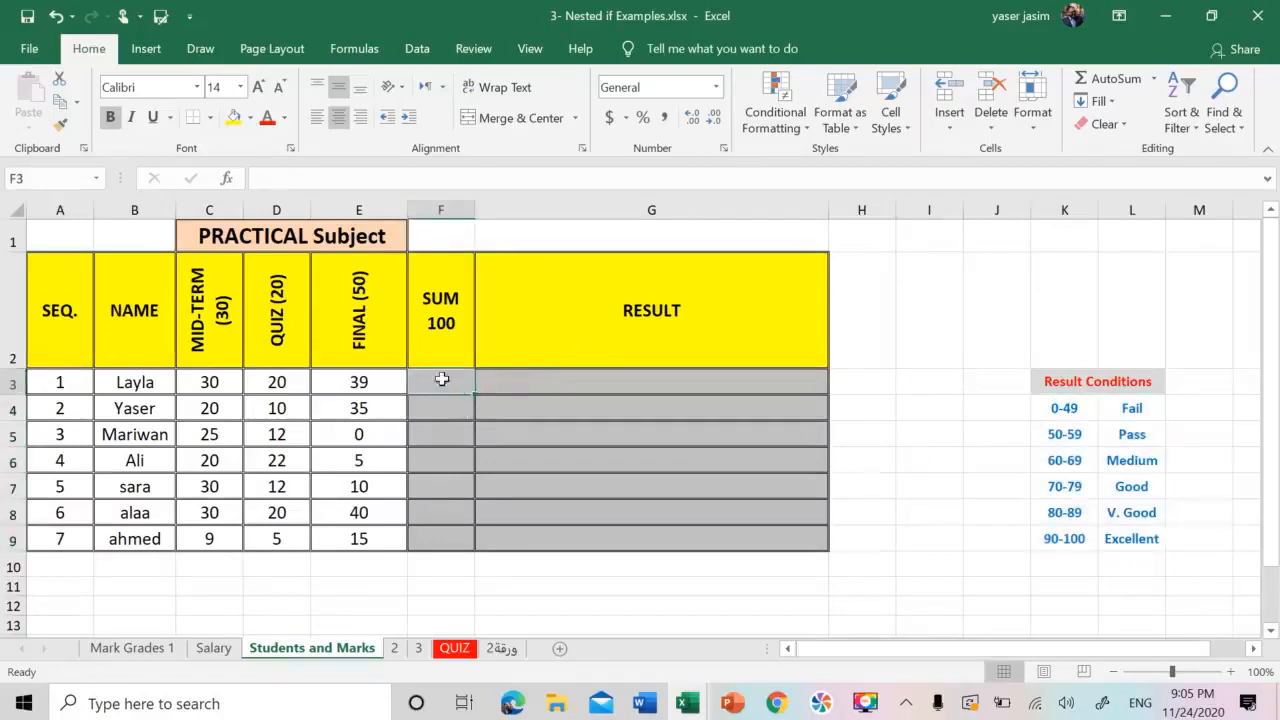
left_click(1153, 78)
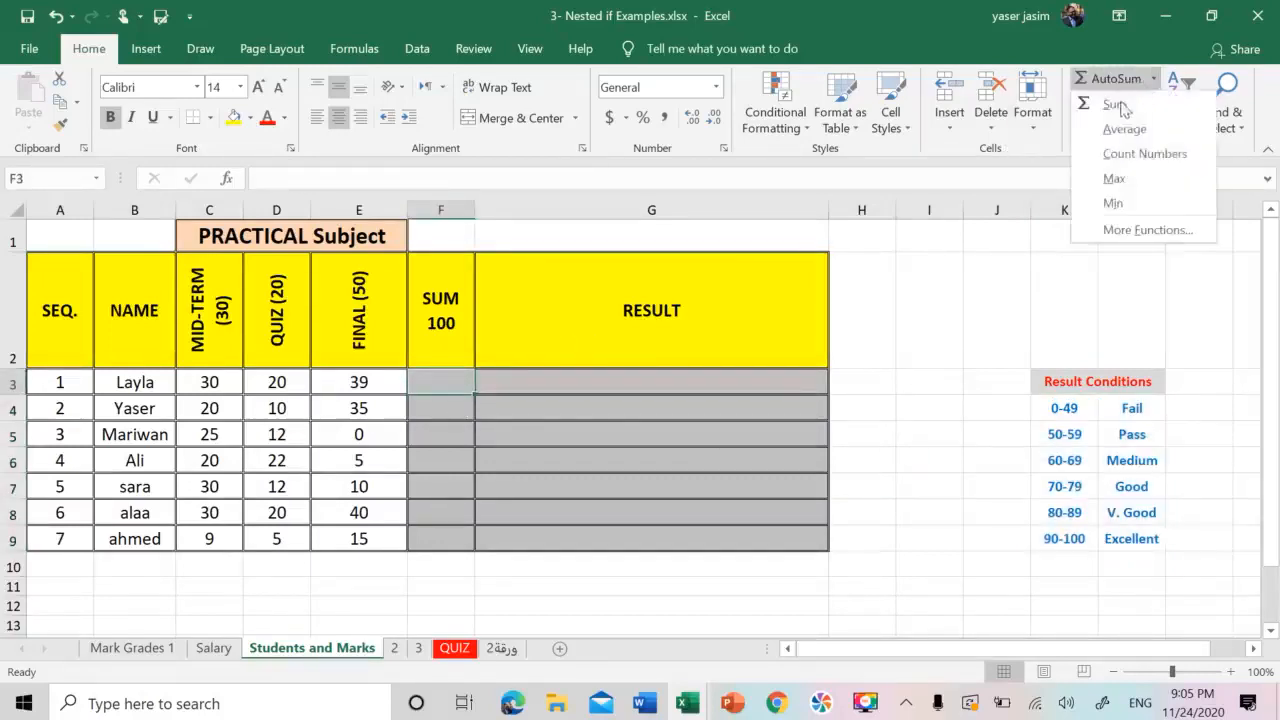
left_click(1113, 104)
left_click_drag(214, 380, 337, 377)
key("Return")
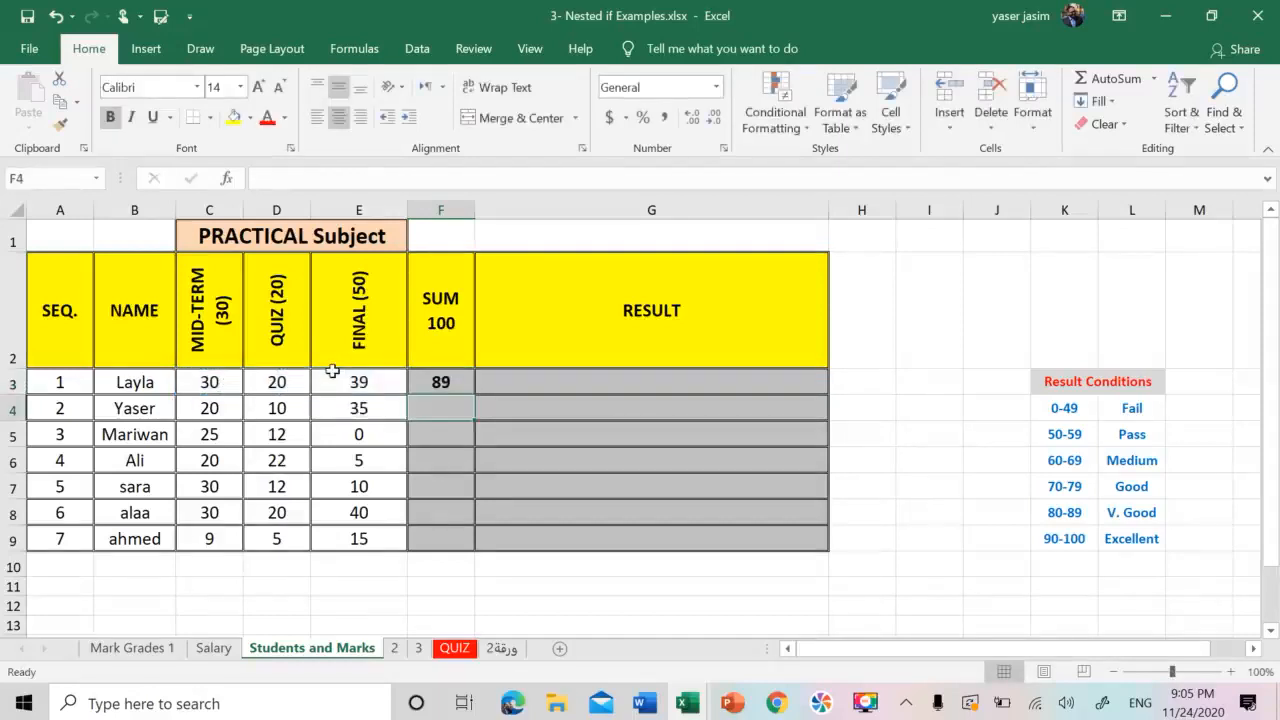
left_click(437, 380)
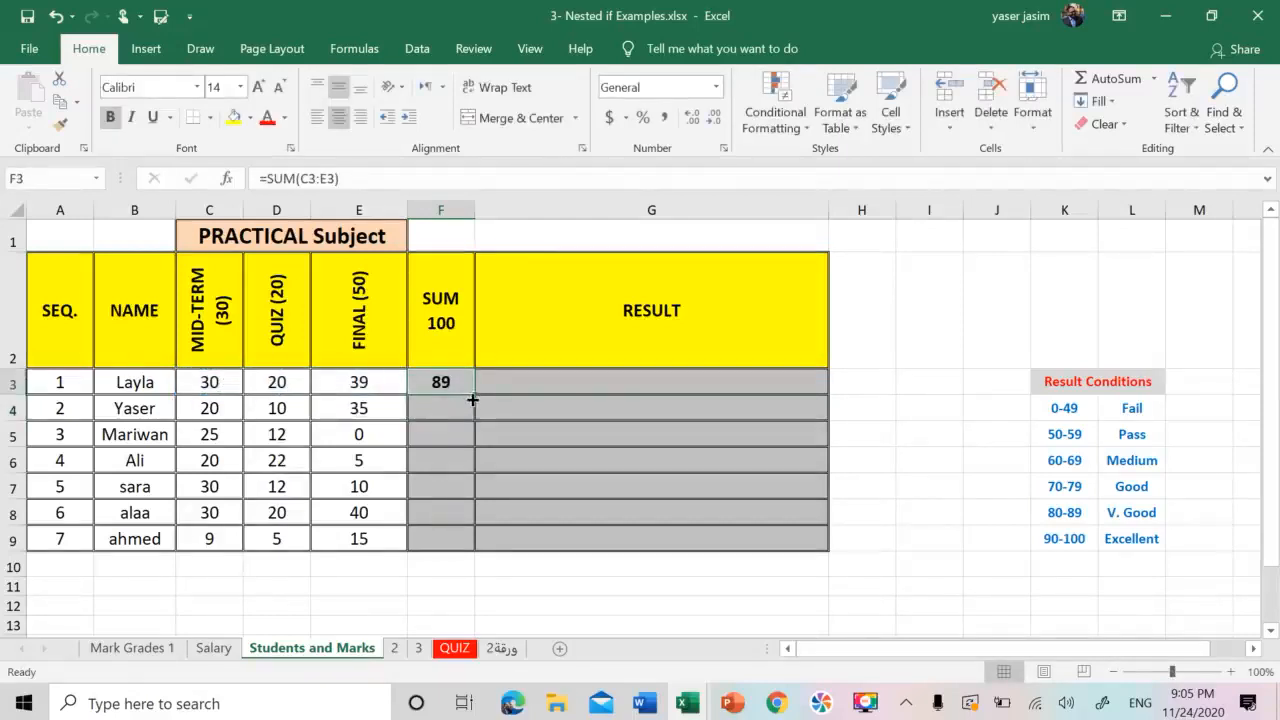
double_click(471, 400)
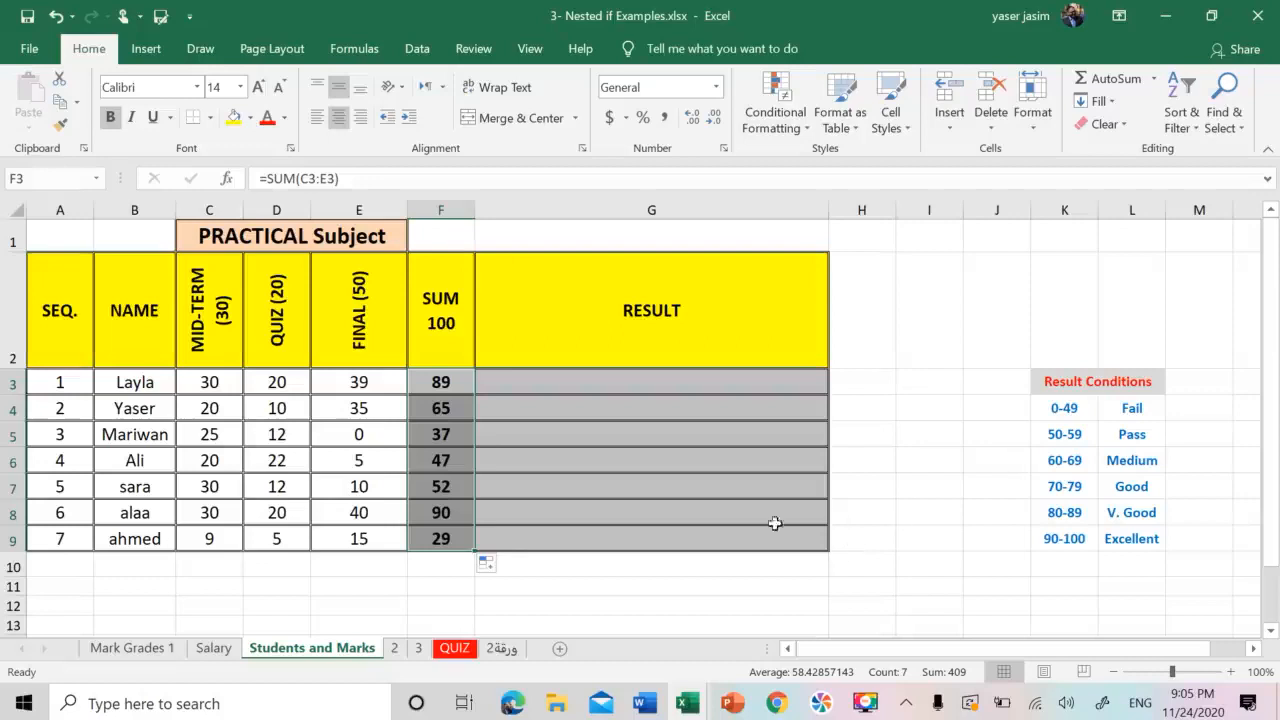
Step: Review the mark ranges and their grades in the Result Conditions table, K4:L9, for the formula in G3
left_click(646, 389)
left_click(1132, 410)
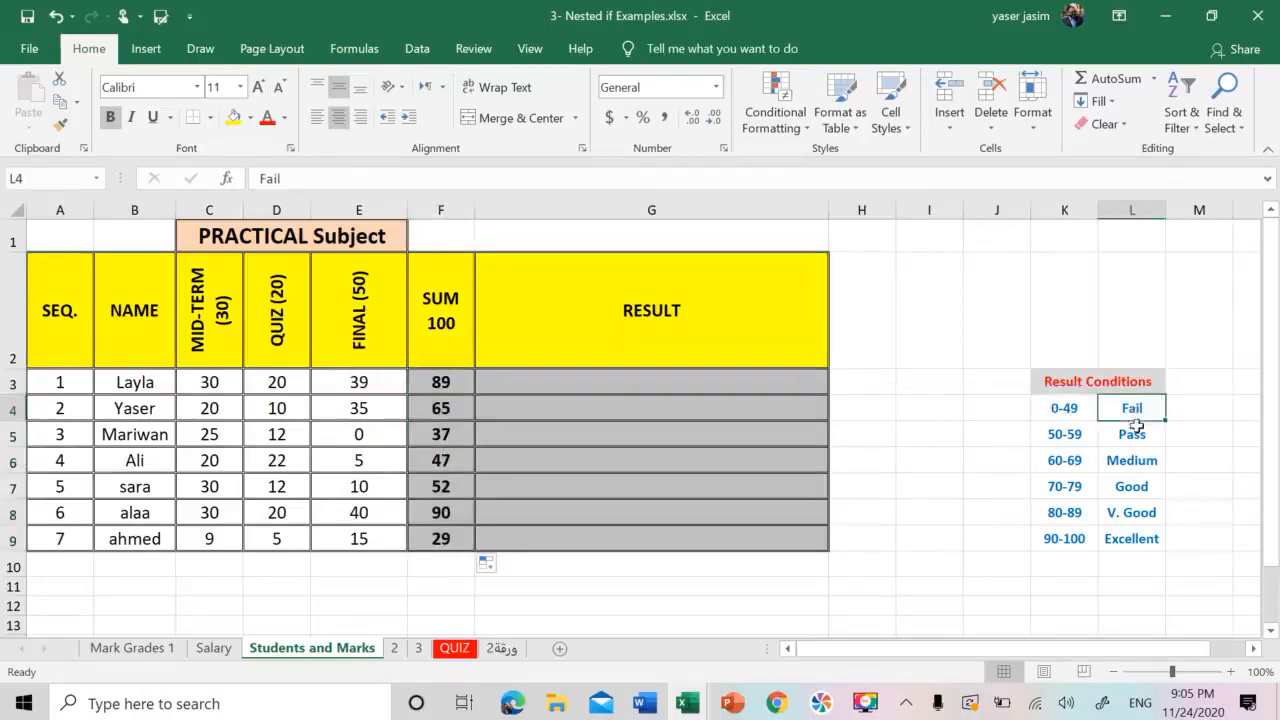
left_click_drag(1063, 410, 1154, 530)
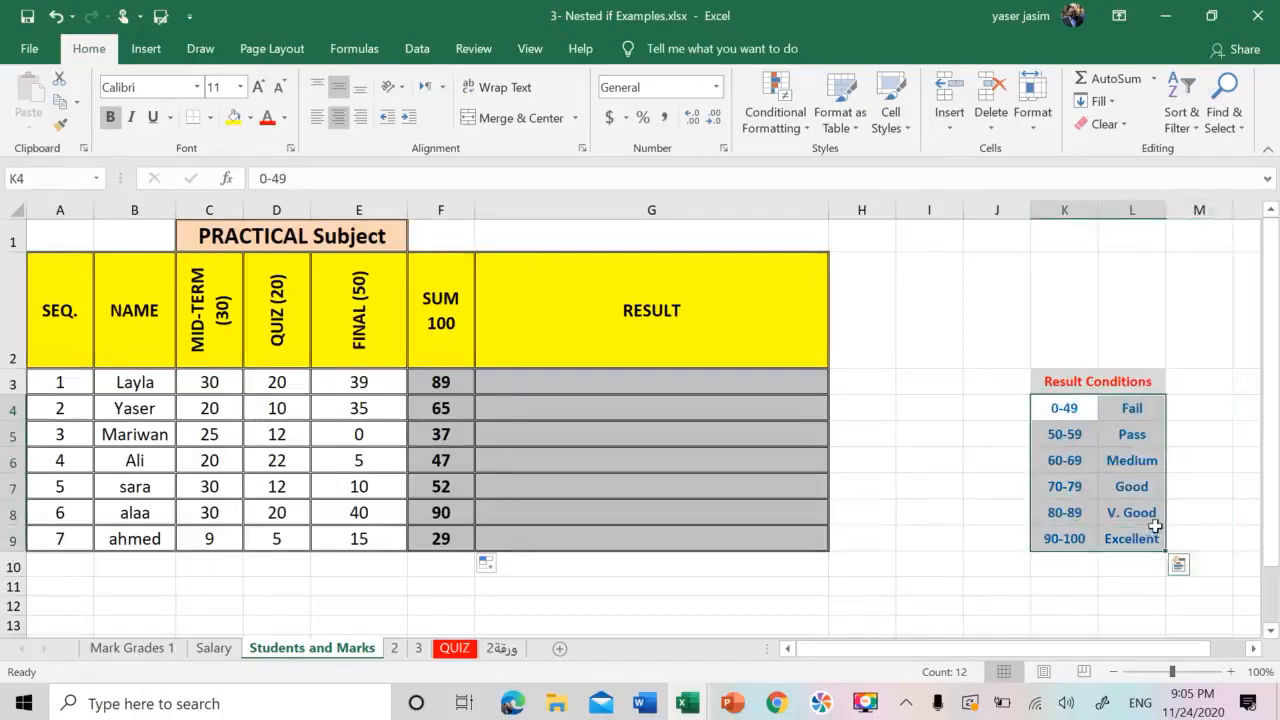
left_click(727, 397)
left_click(726, 381)
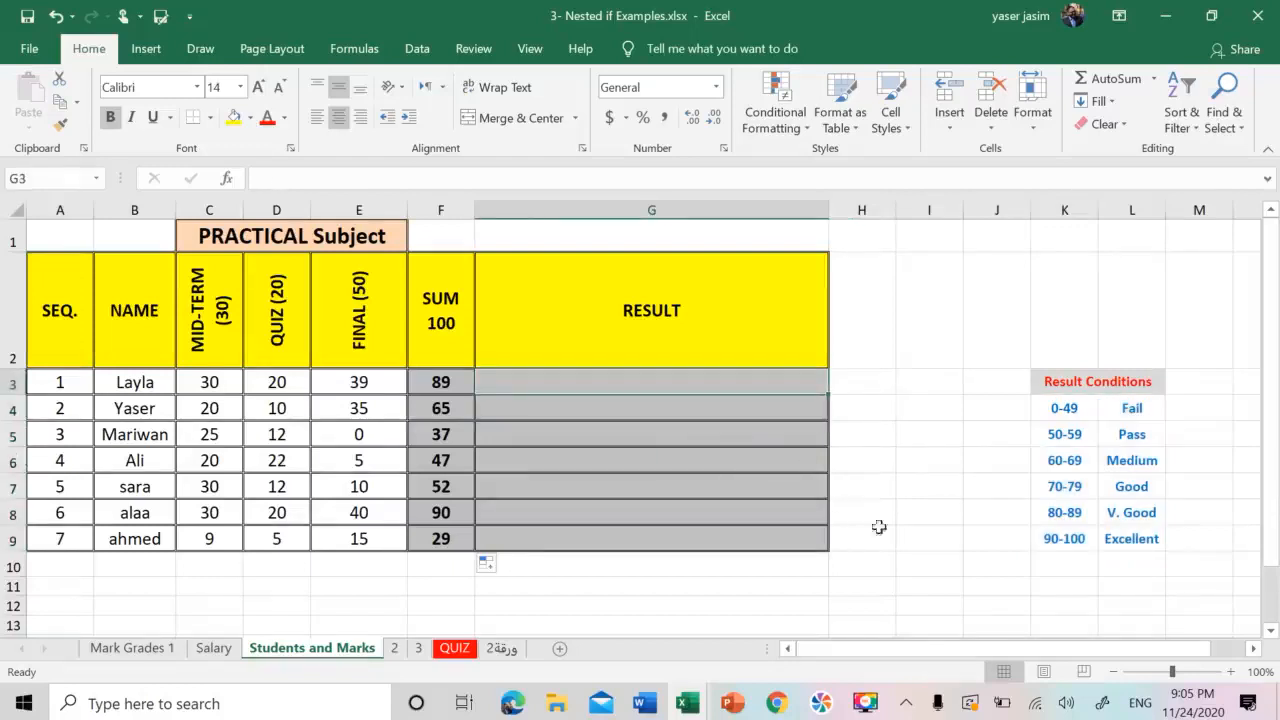
left_click_drag(1063, 406, 1073, 540)
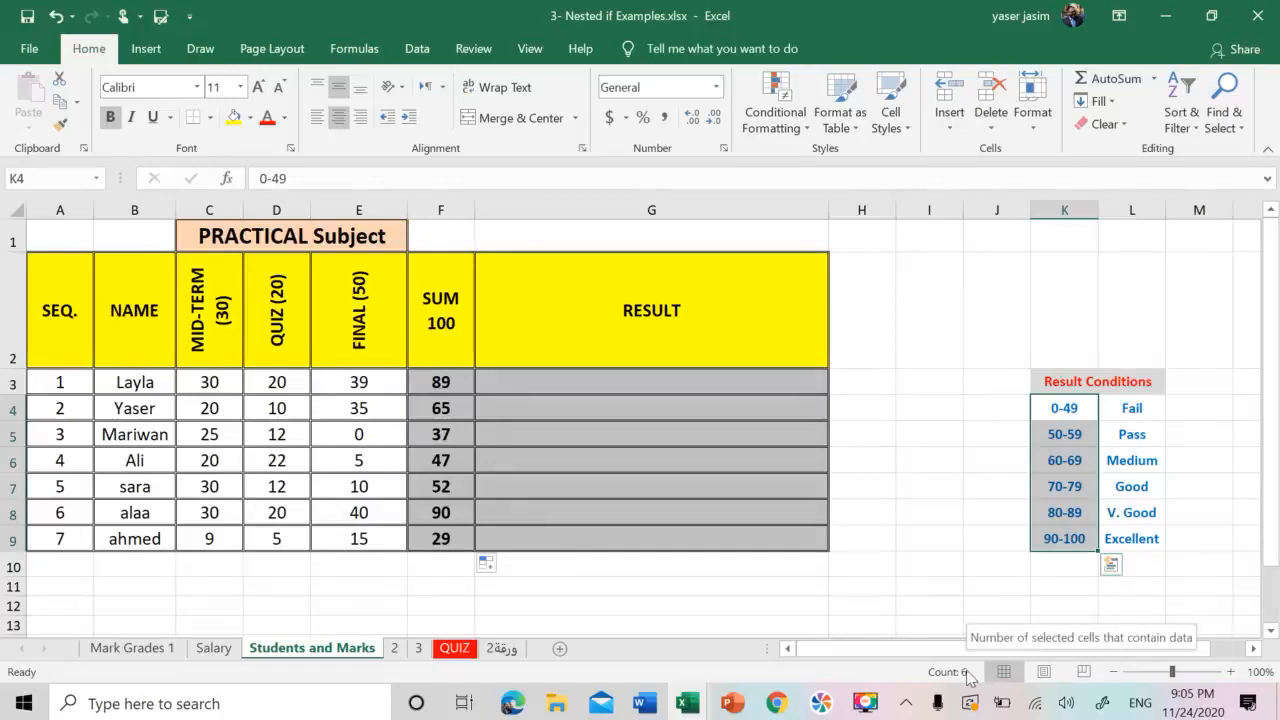
Step: Begin an IF formula in G3 that tests F3<50 and returns "Fail" when true
left_click(551, 383)
type("=")
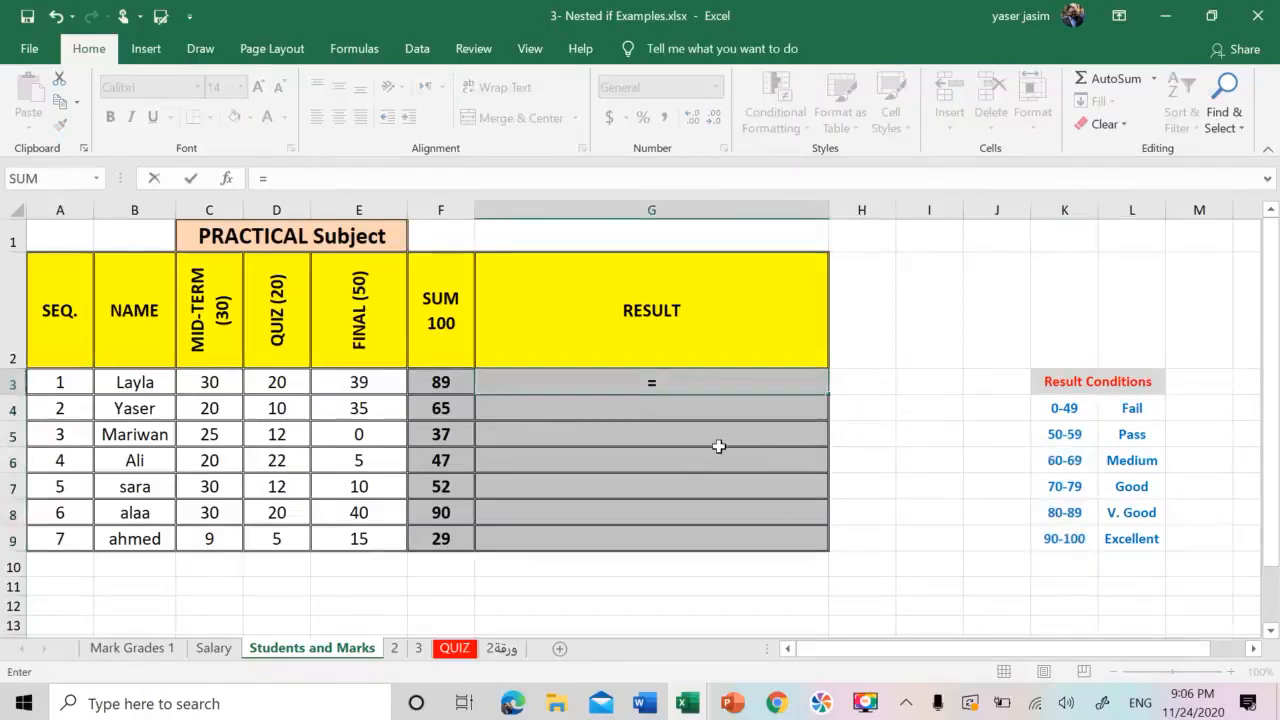
type("if")
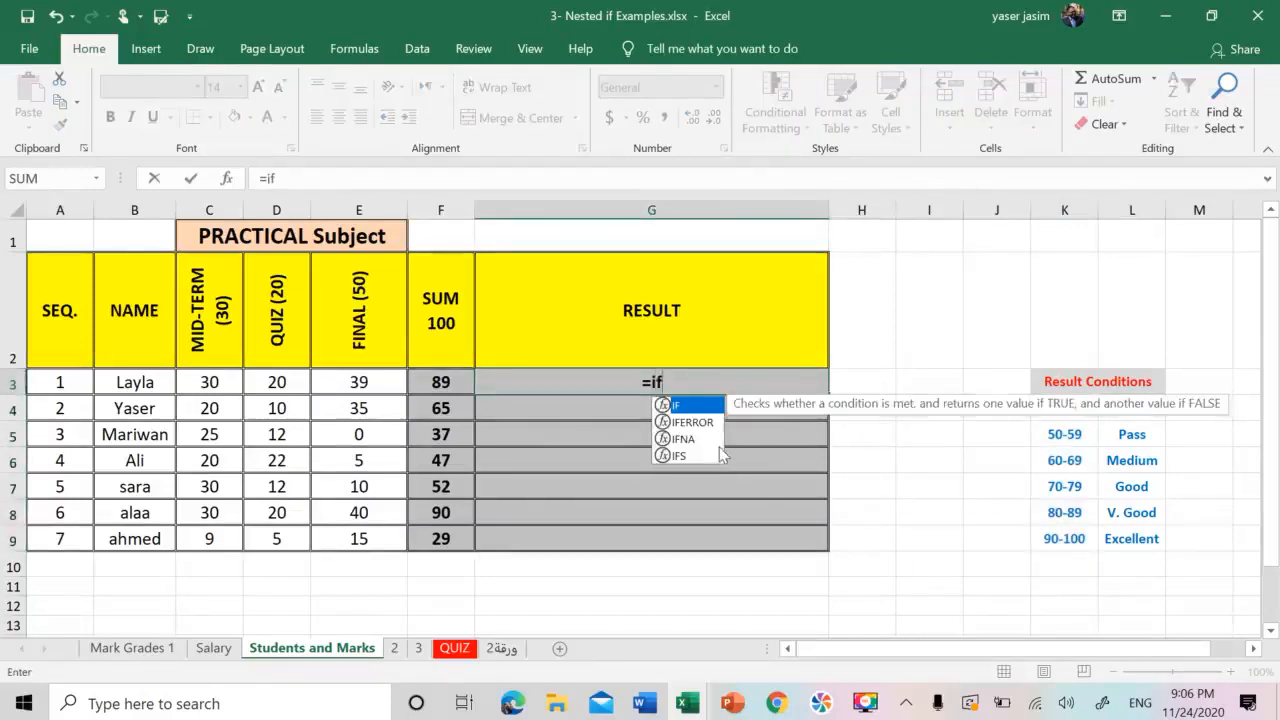
double_click(697, 403)
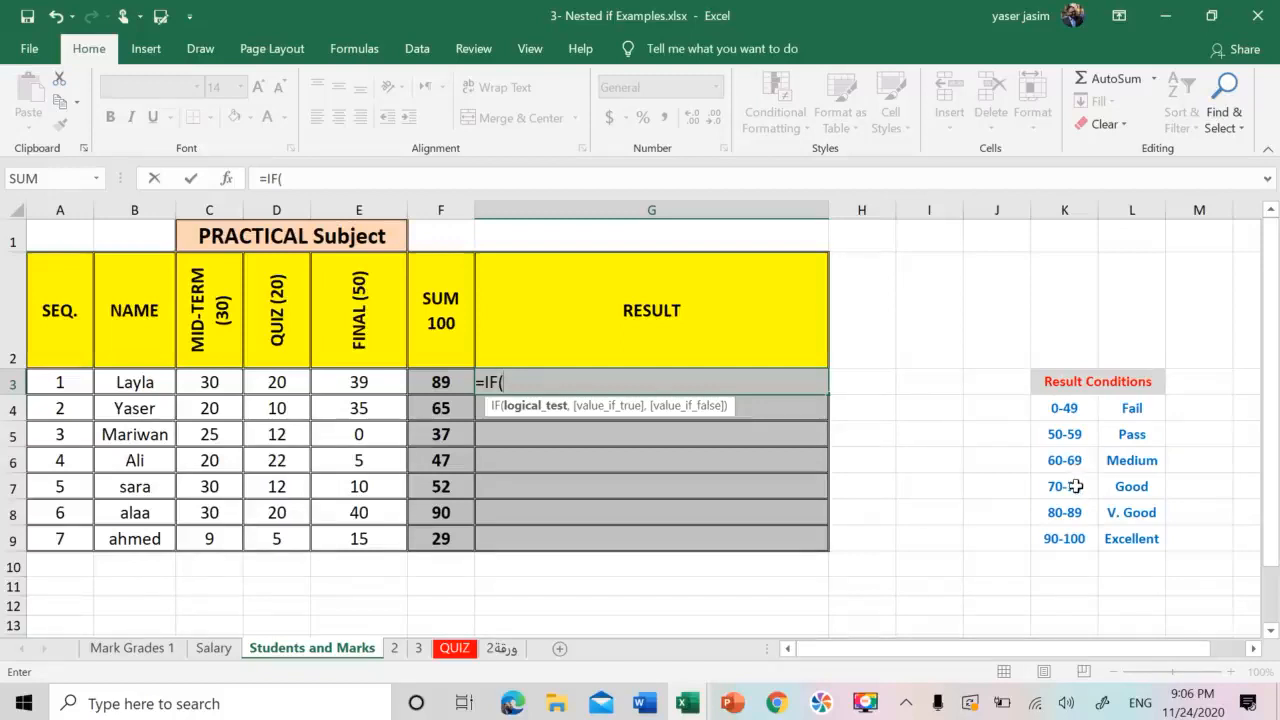
left_click(430, 387)
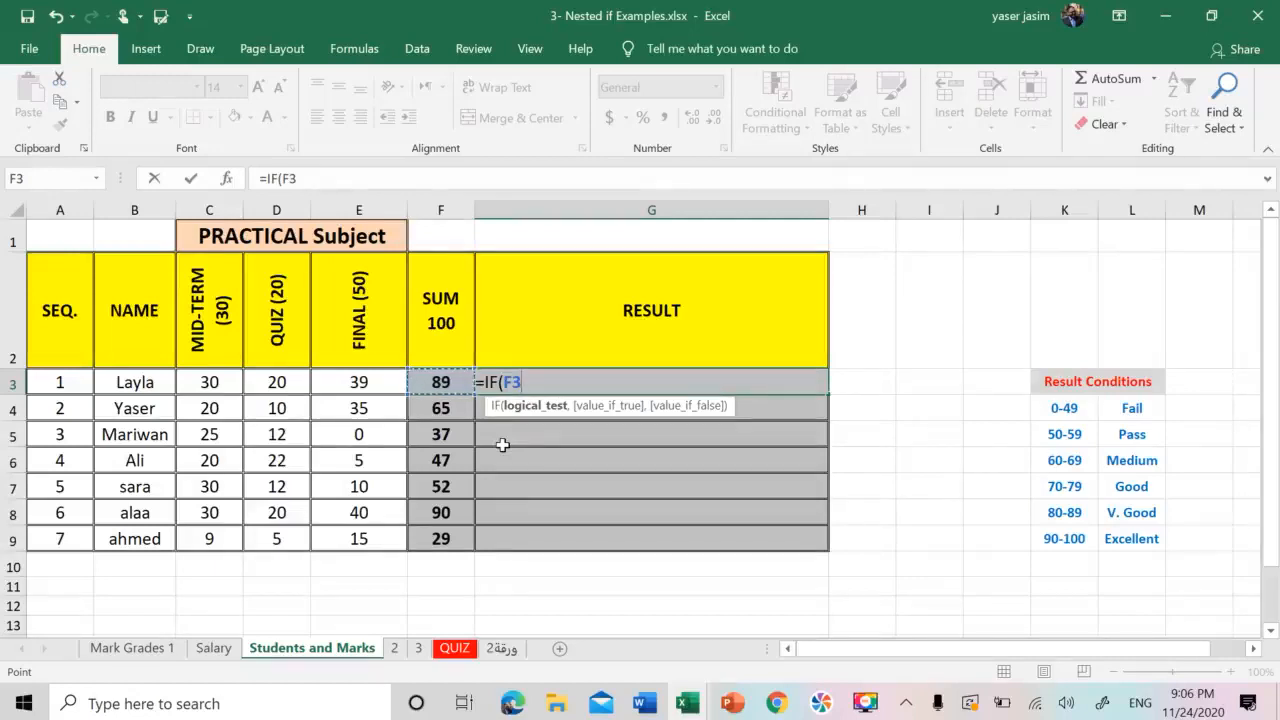
type("<")
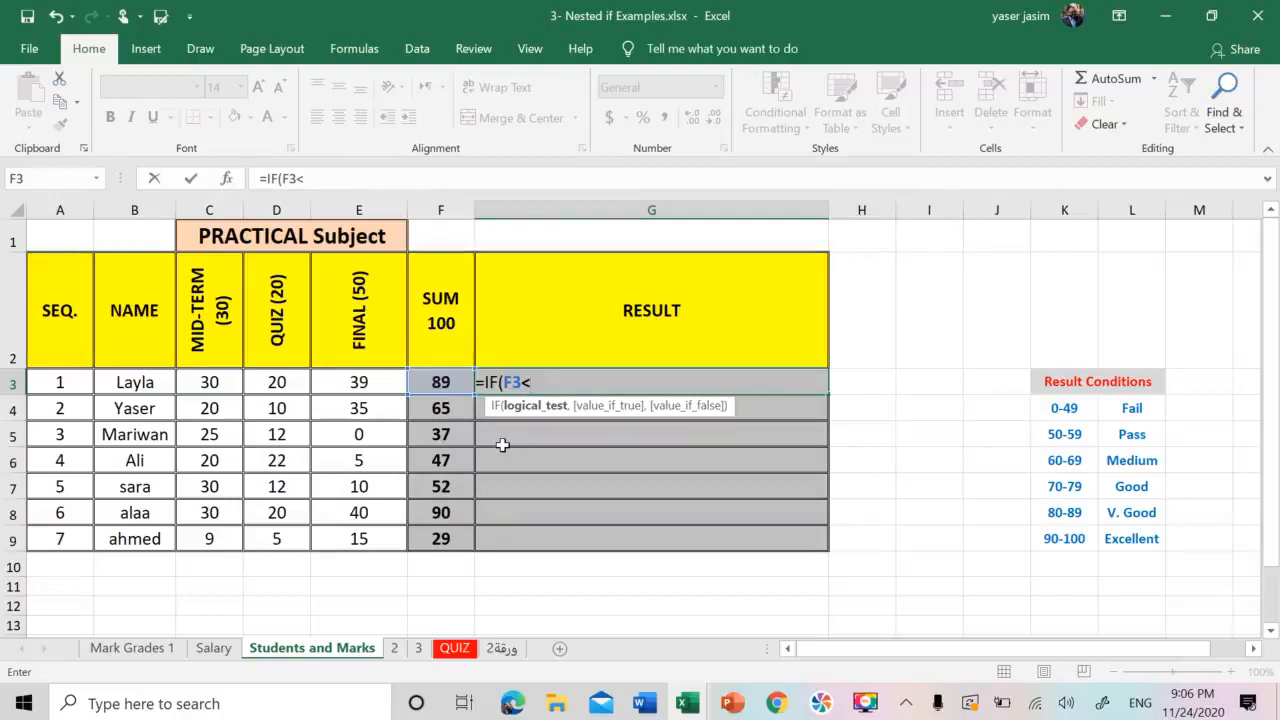
type("50,")
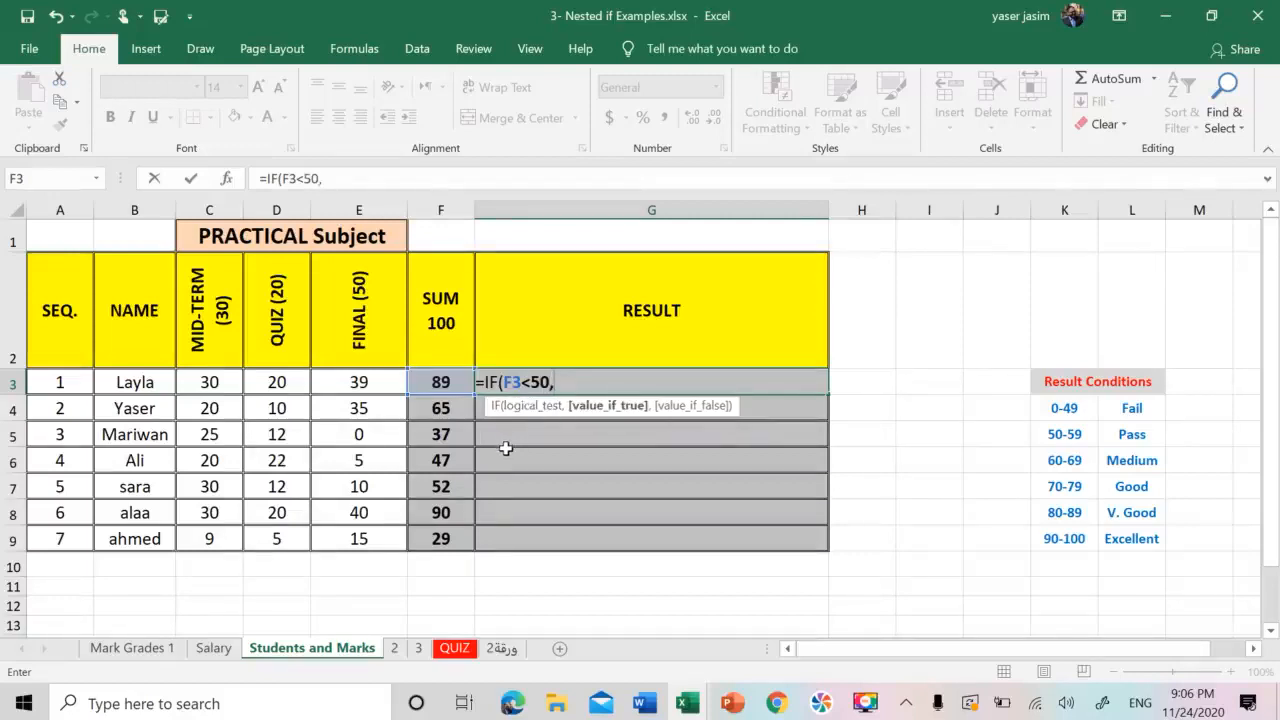
type("\"Fail")
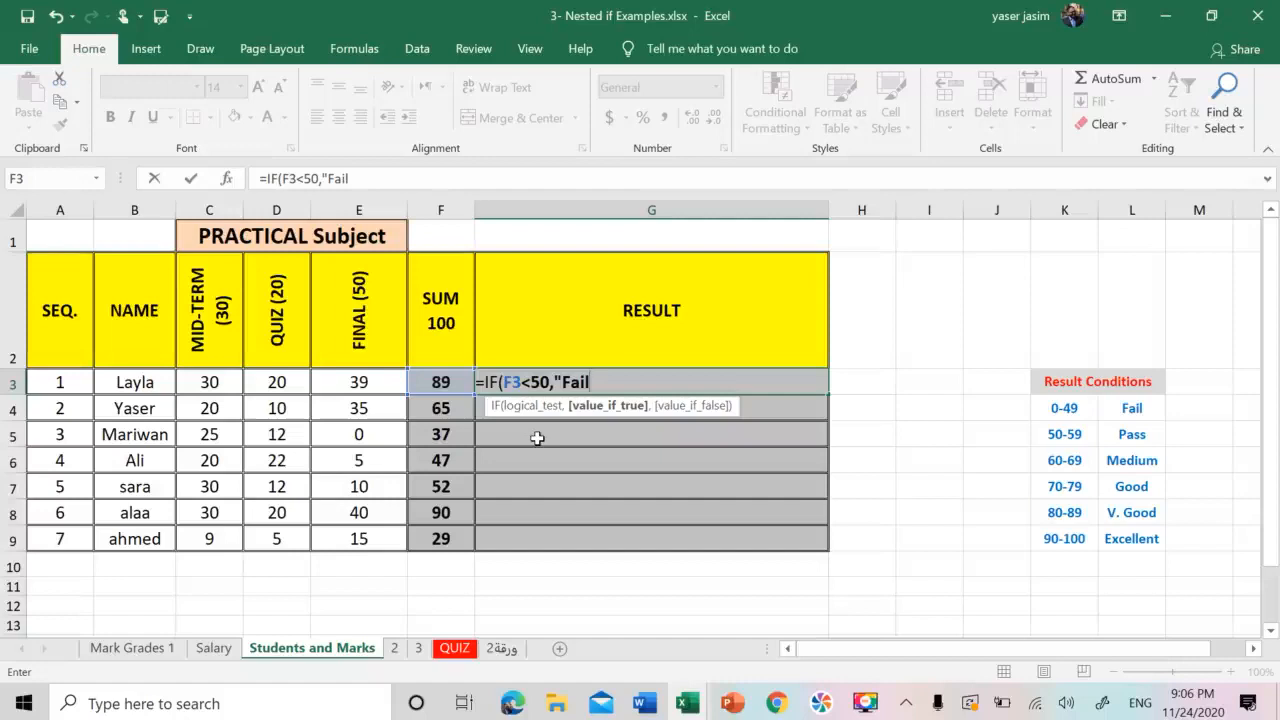
type("\",")
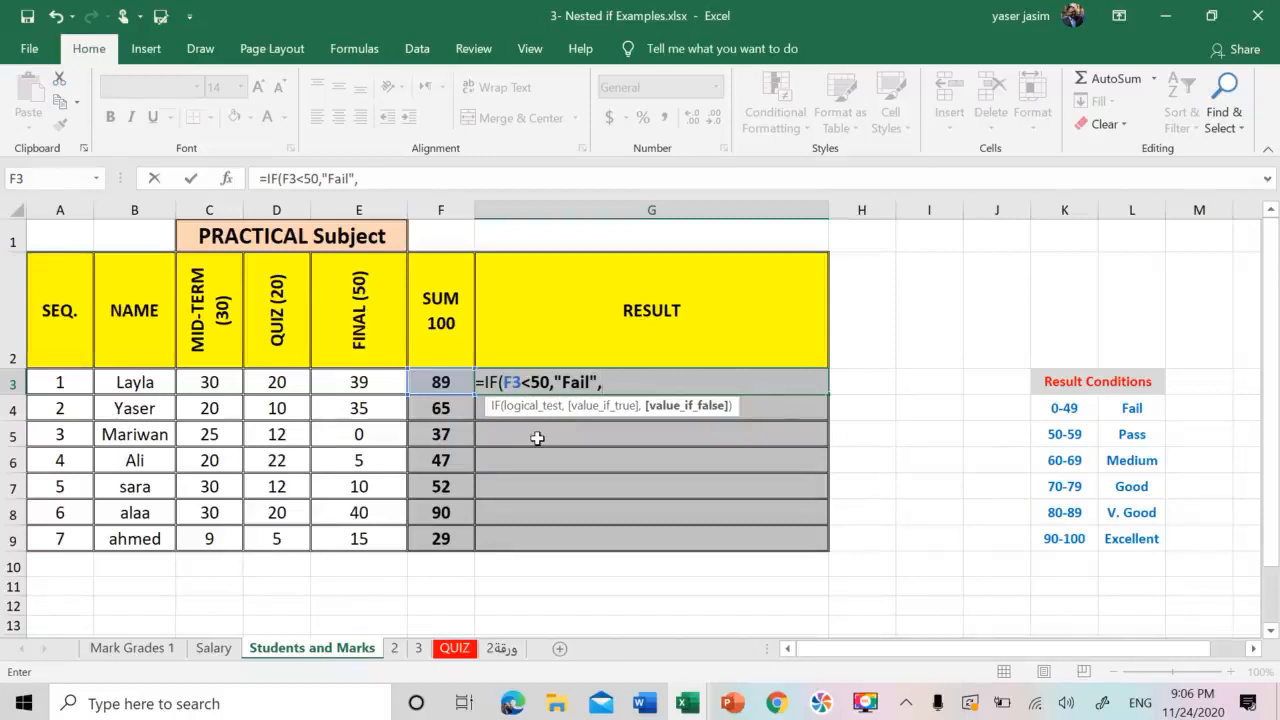
Step: Nest a second IF in the G3 formula that tests F3<60 and returns "Pass" when true
type("if")
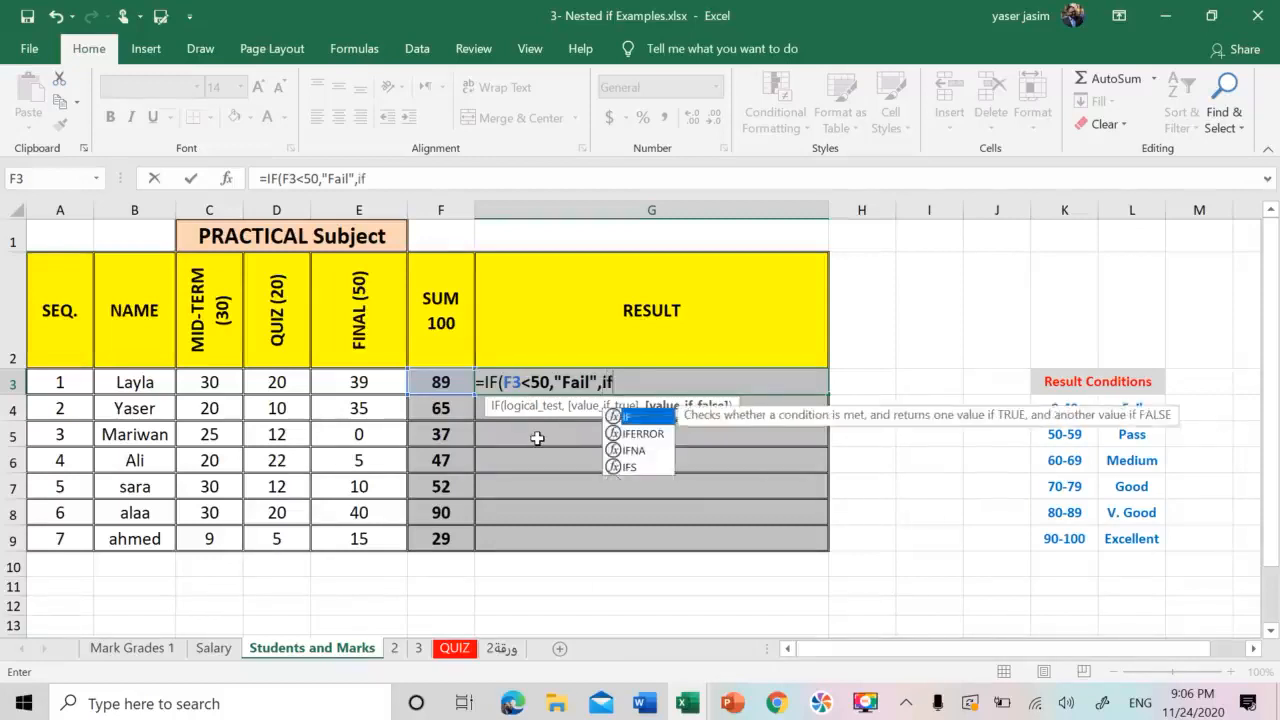
double_click(631, 416)
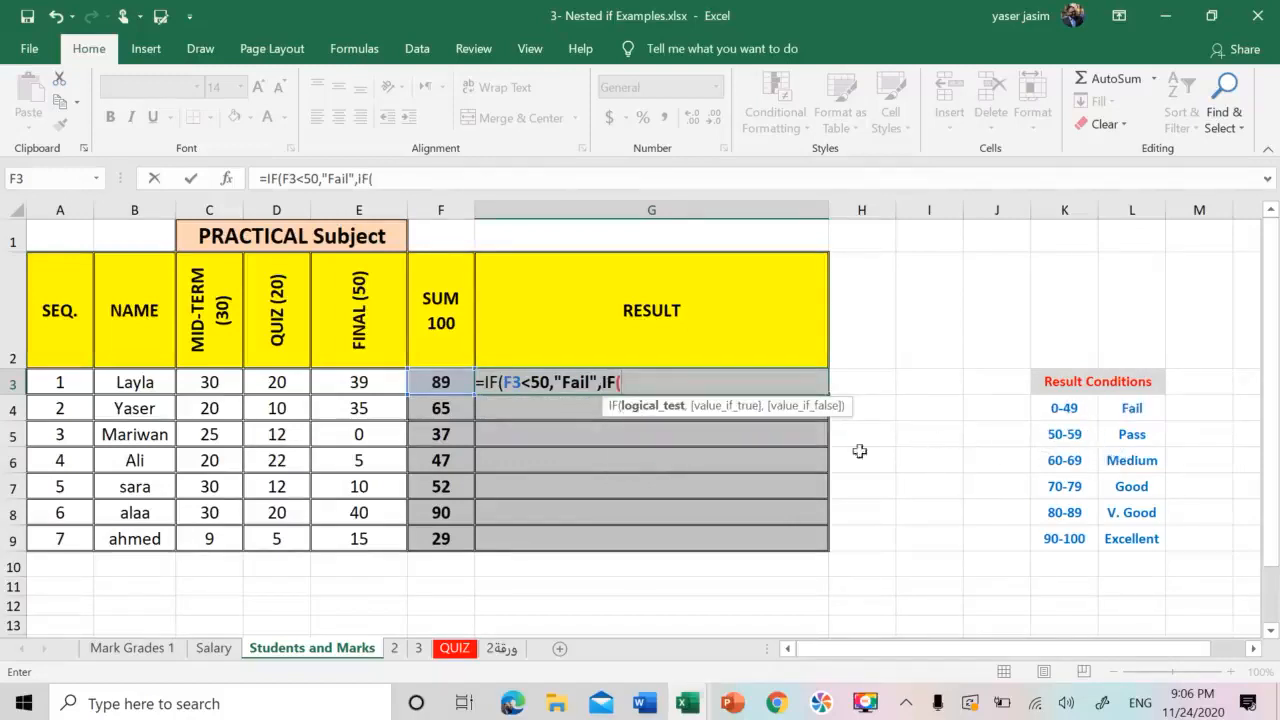
left_click(452, 381)
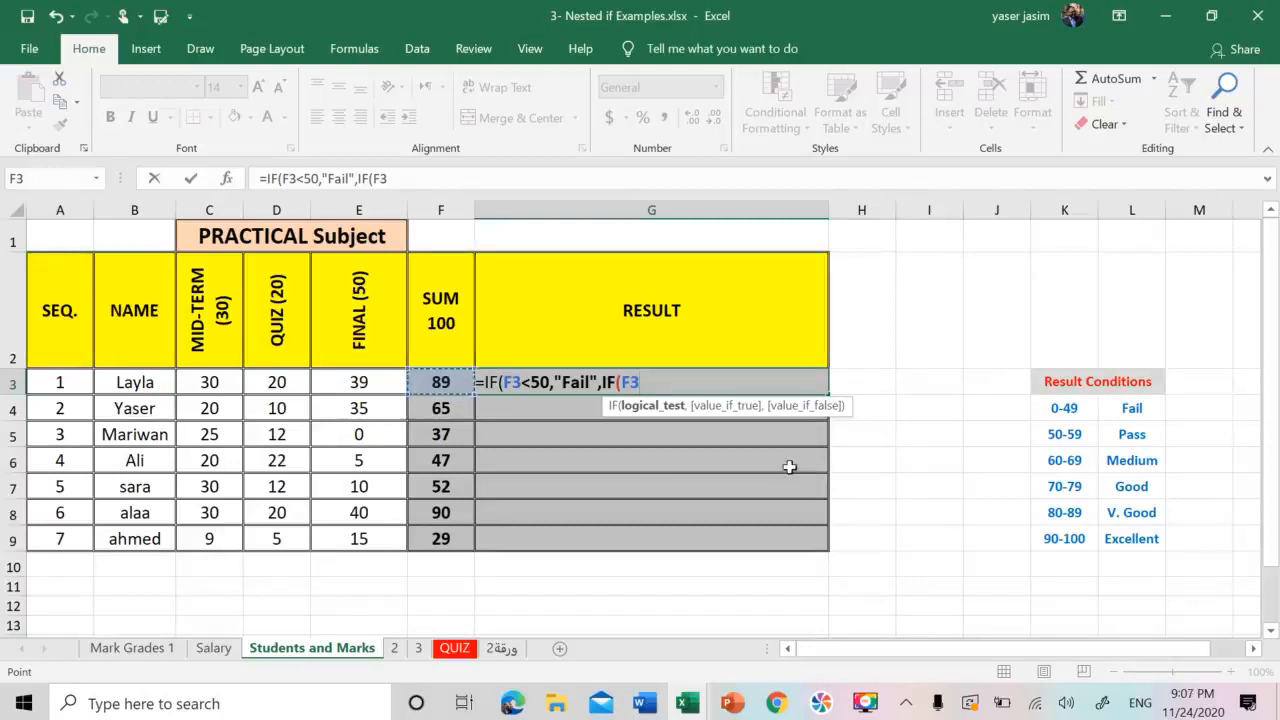
type("<60")
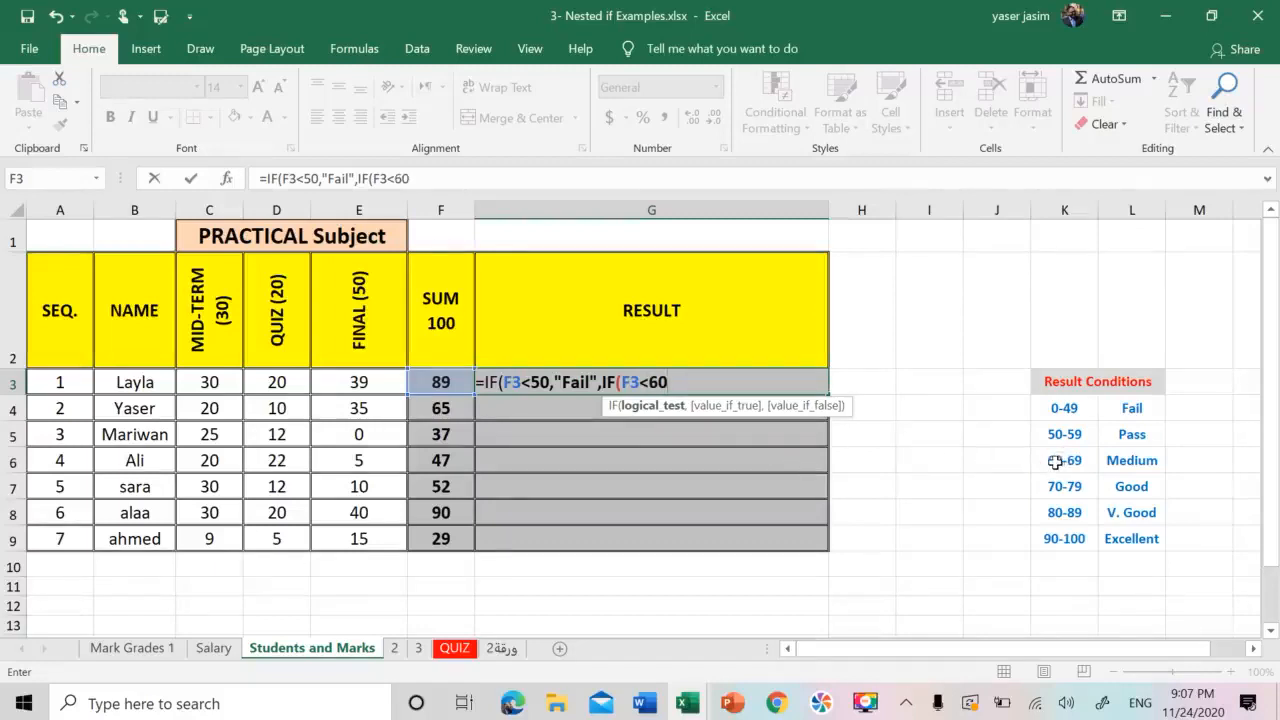
type(",")
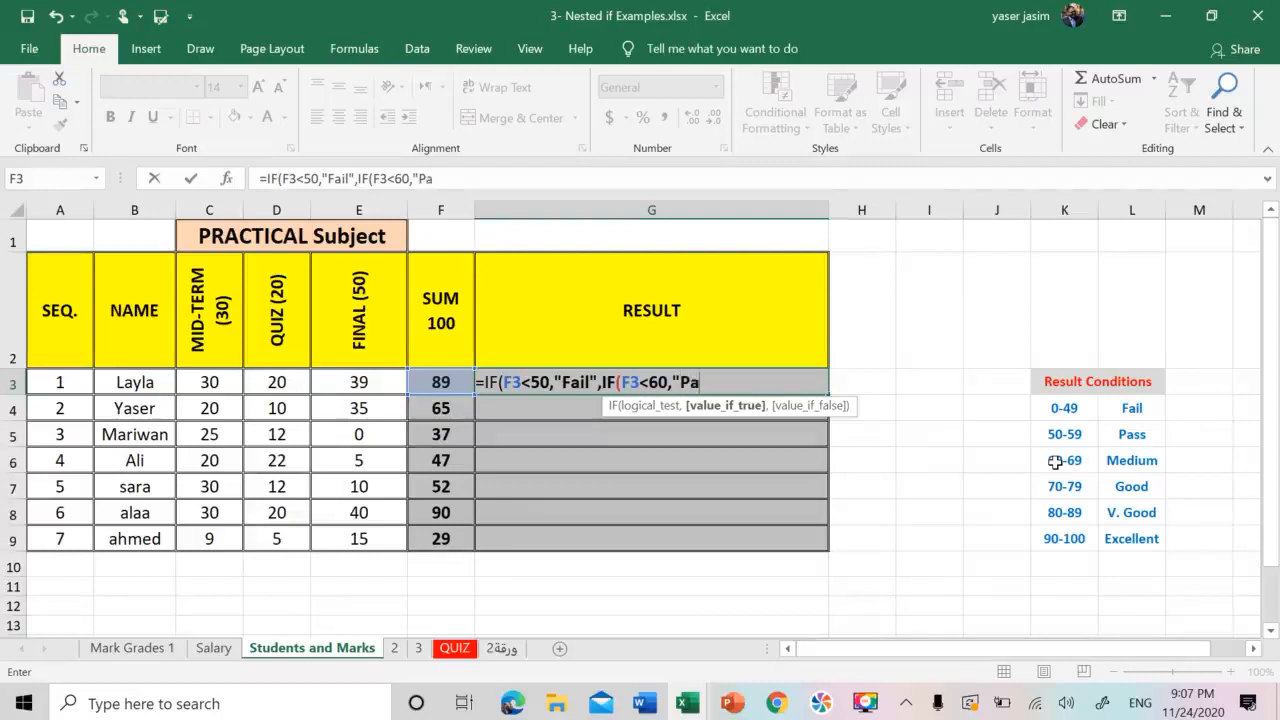
type("Pass\",")
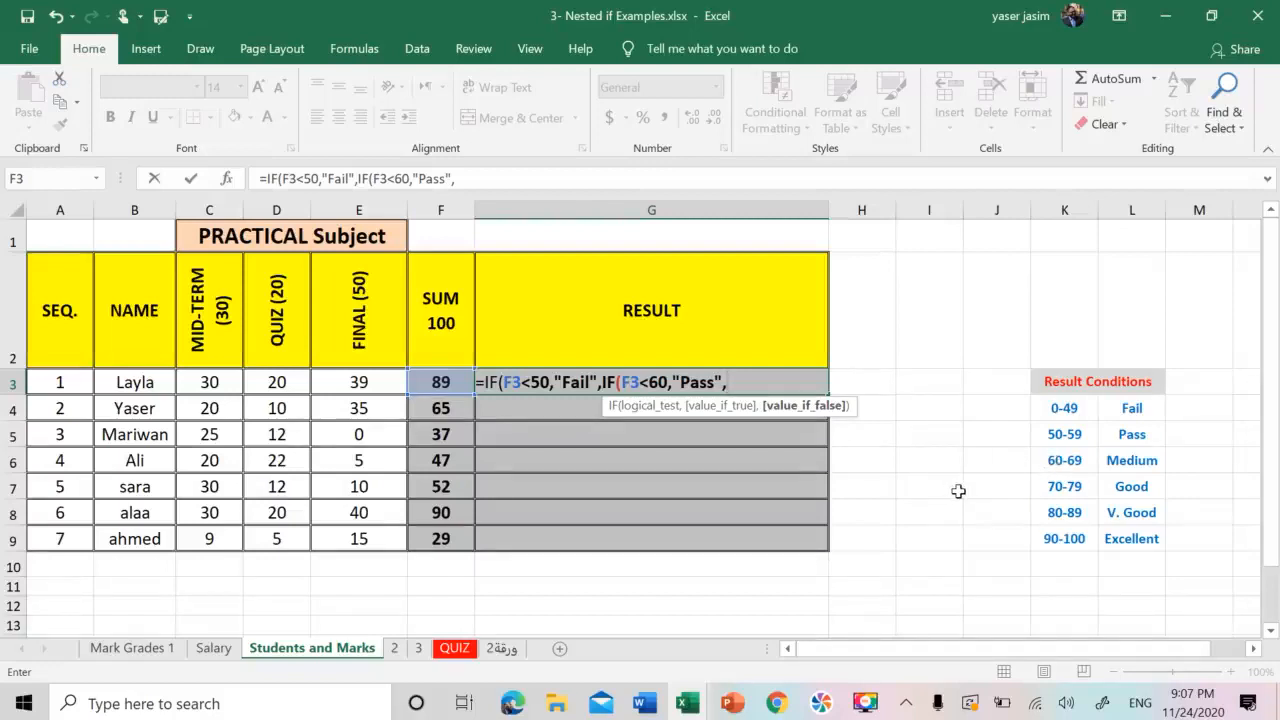
Step: Nest a third IF in the G3 formula that tests F3<70 and returns "Medium" when true
type("if")
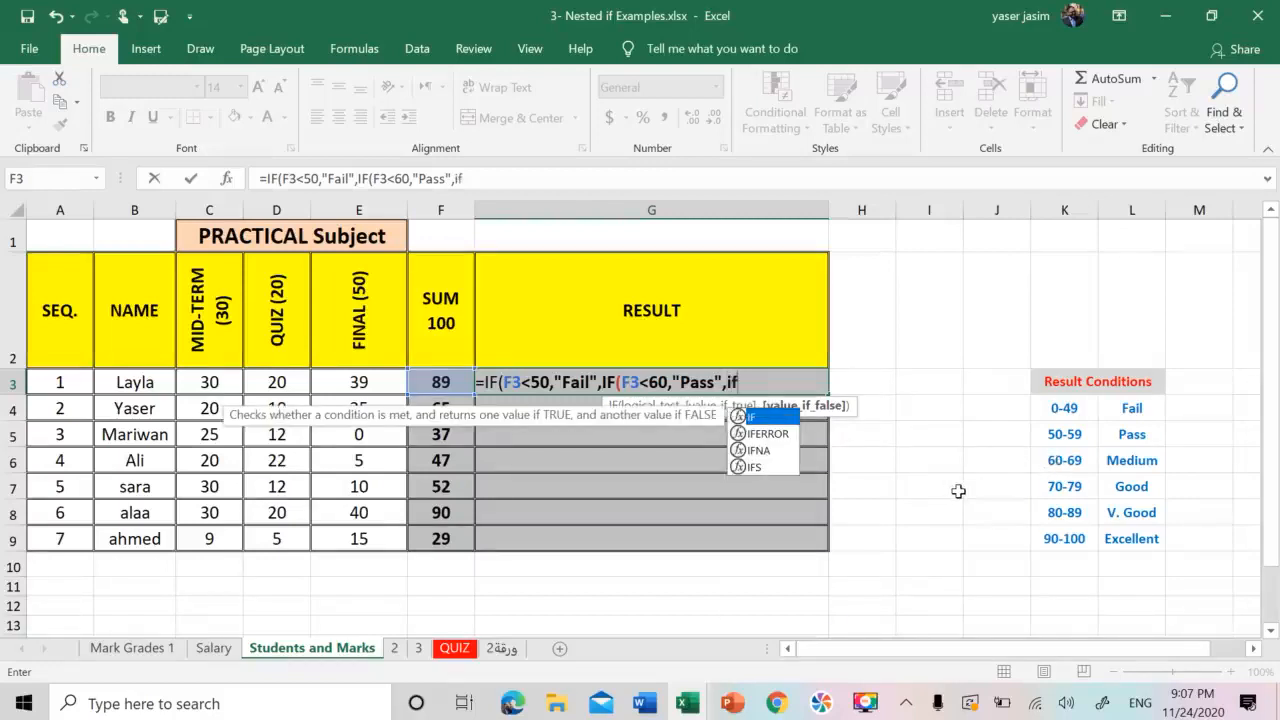
double_click(781, 418)
left_click(432, 380)
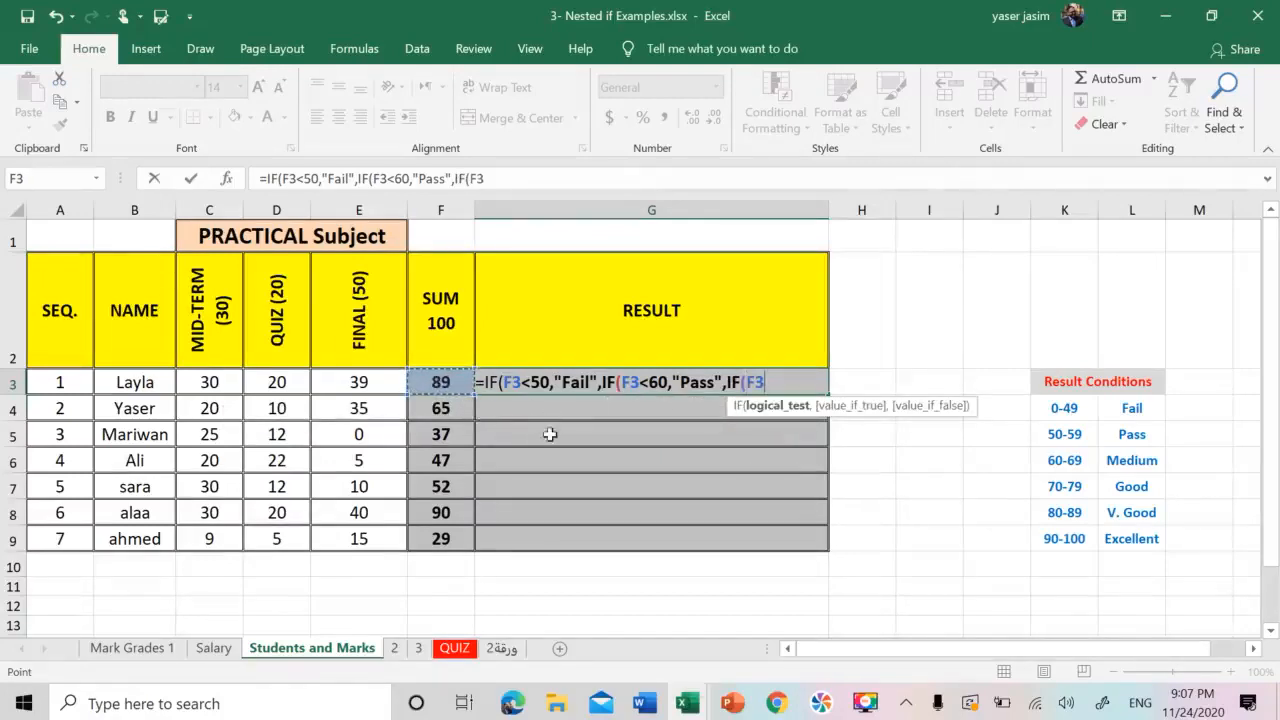
type("<")
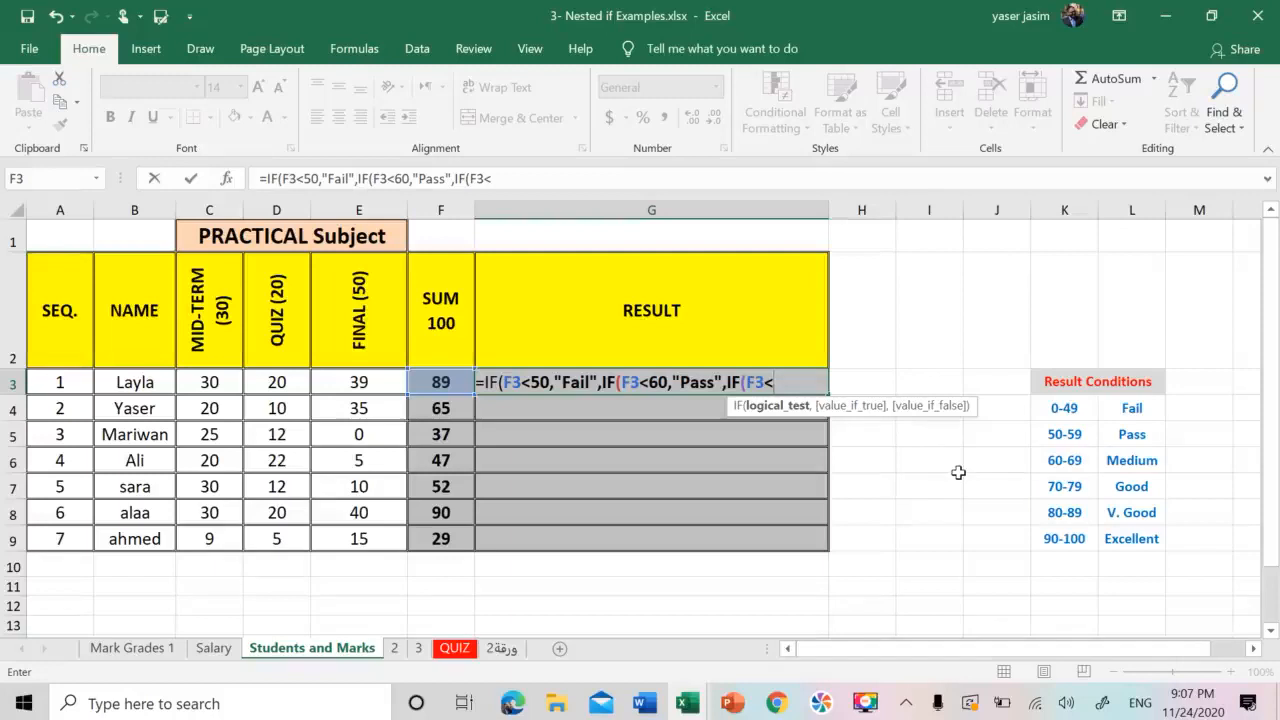
type("70,")
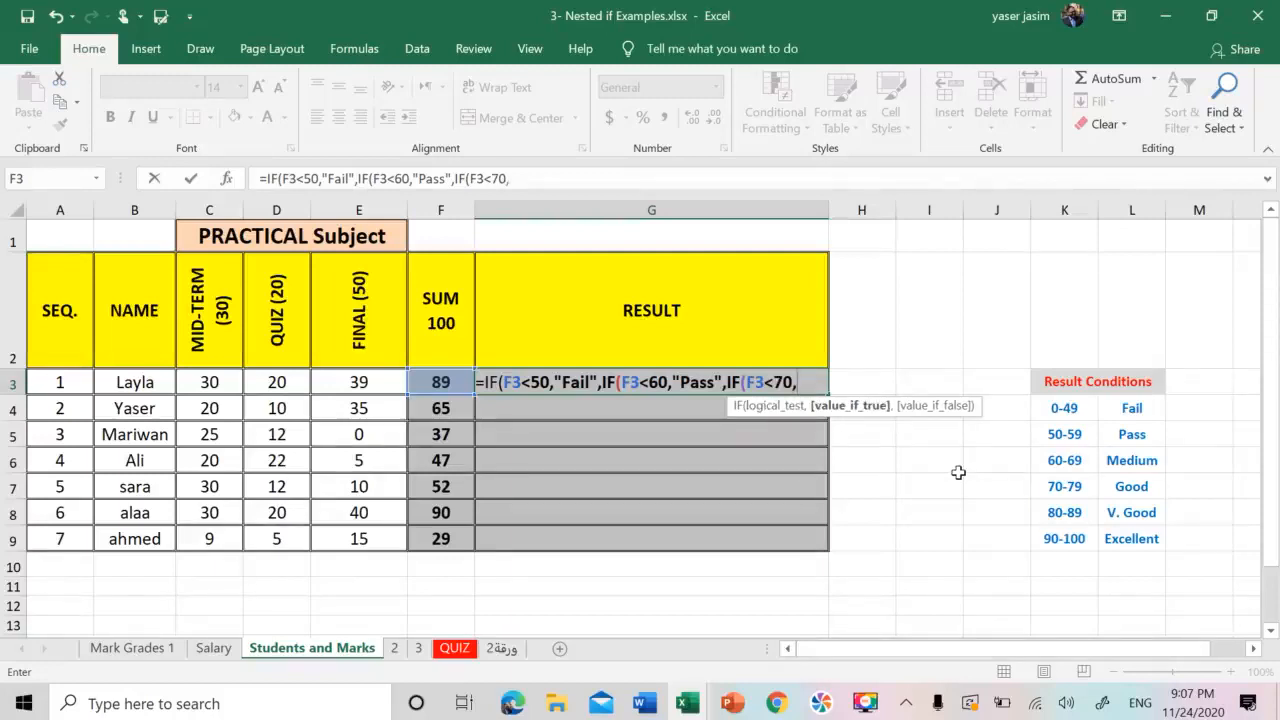
type("\"Med")
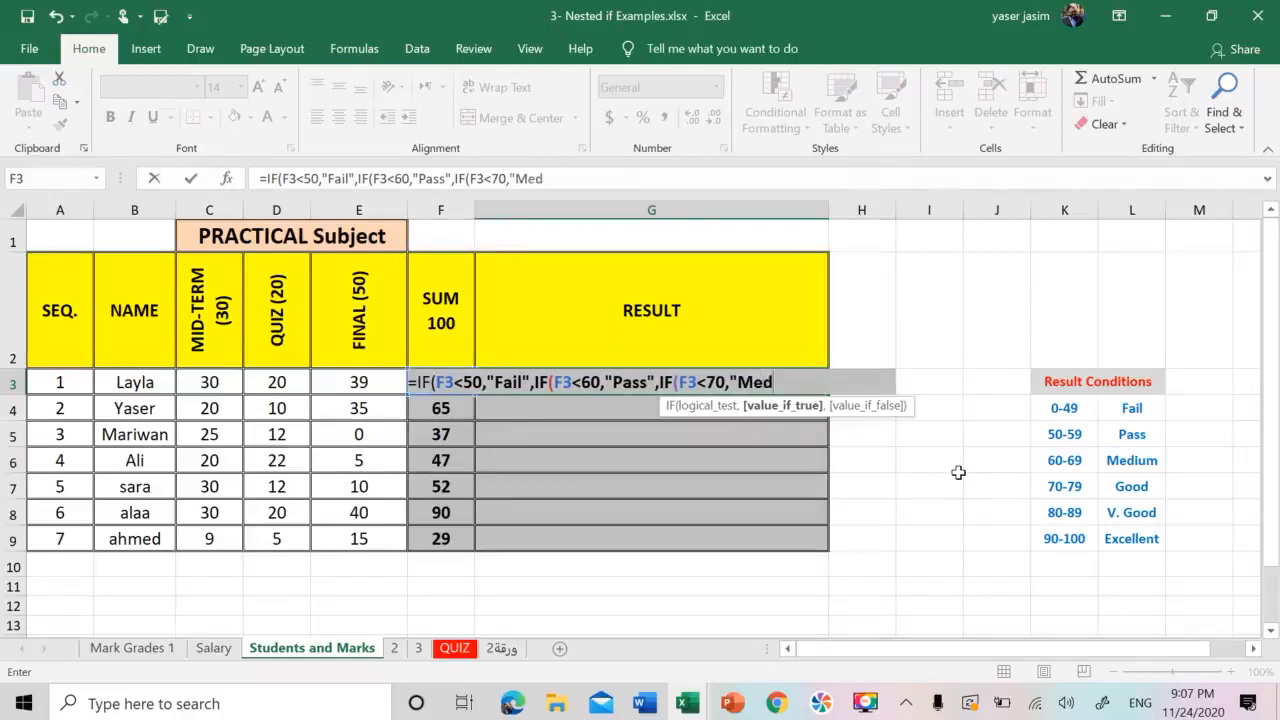
type("ium\",")
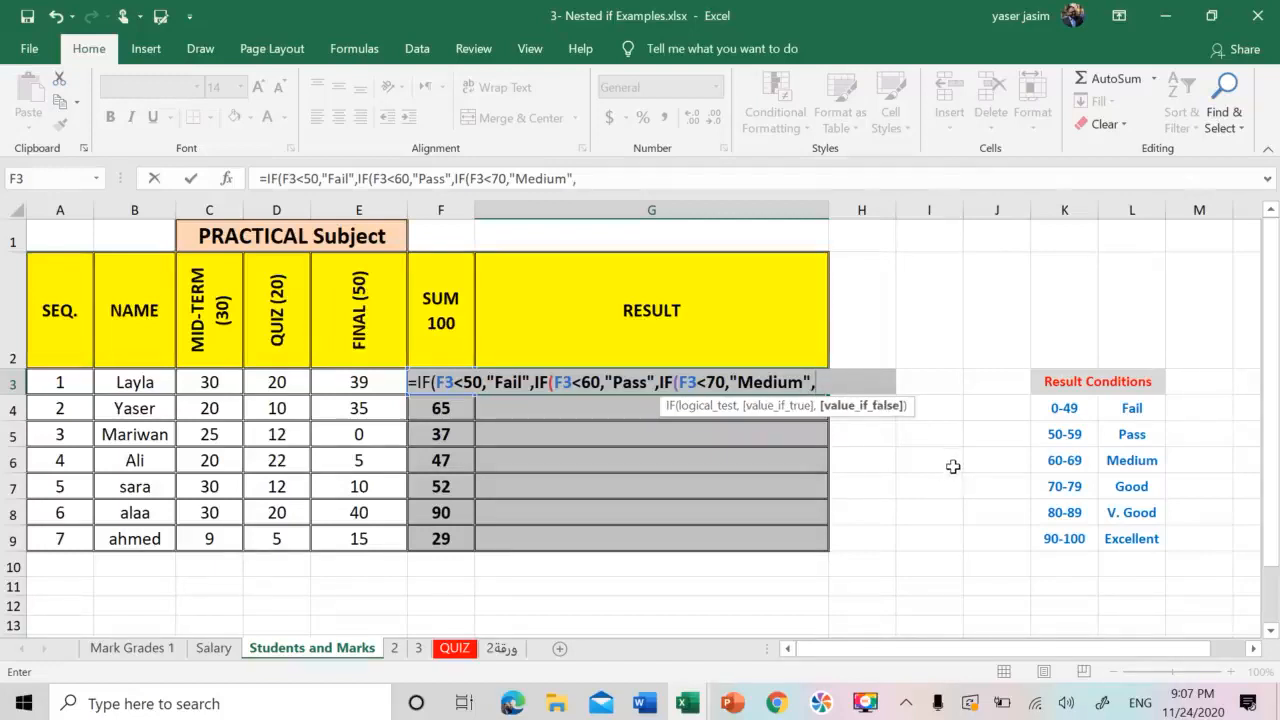
Step: Nest a fourth IF in the G3 formula that tests F3<80 and returns "Good" when true
type("if")
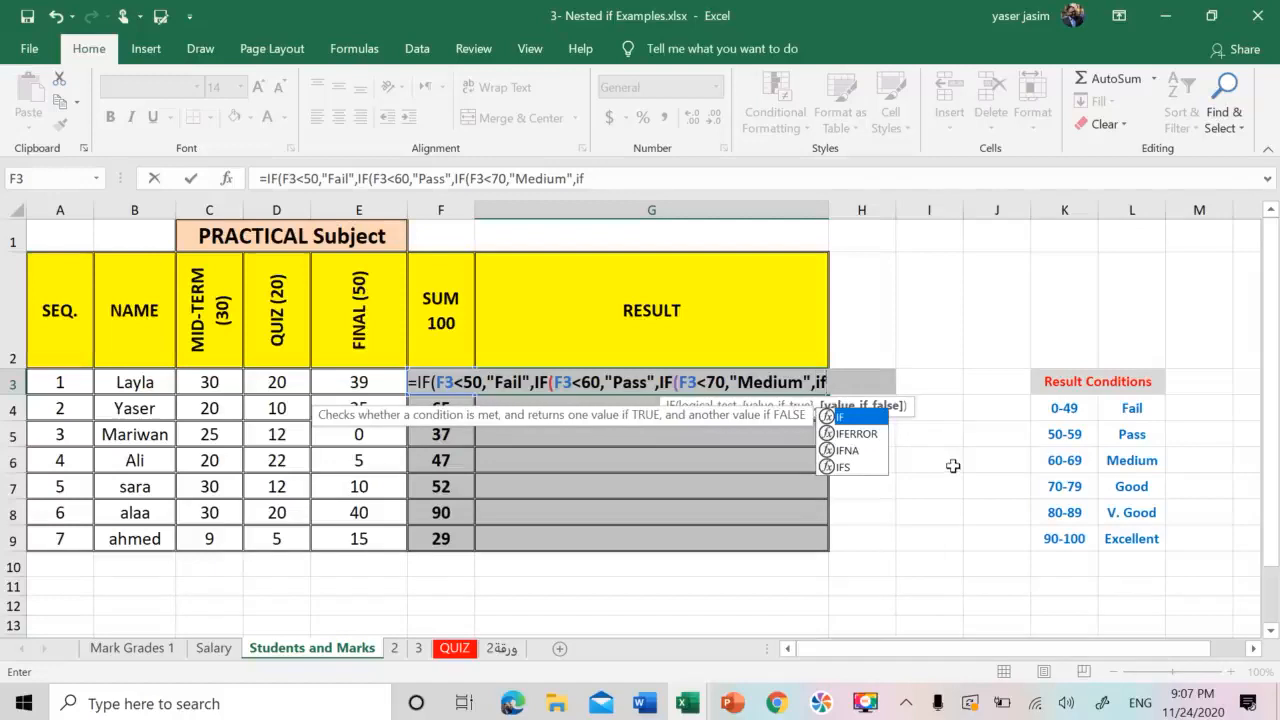
double_click(863, 418)
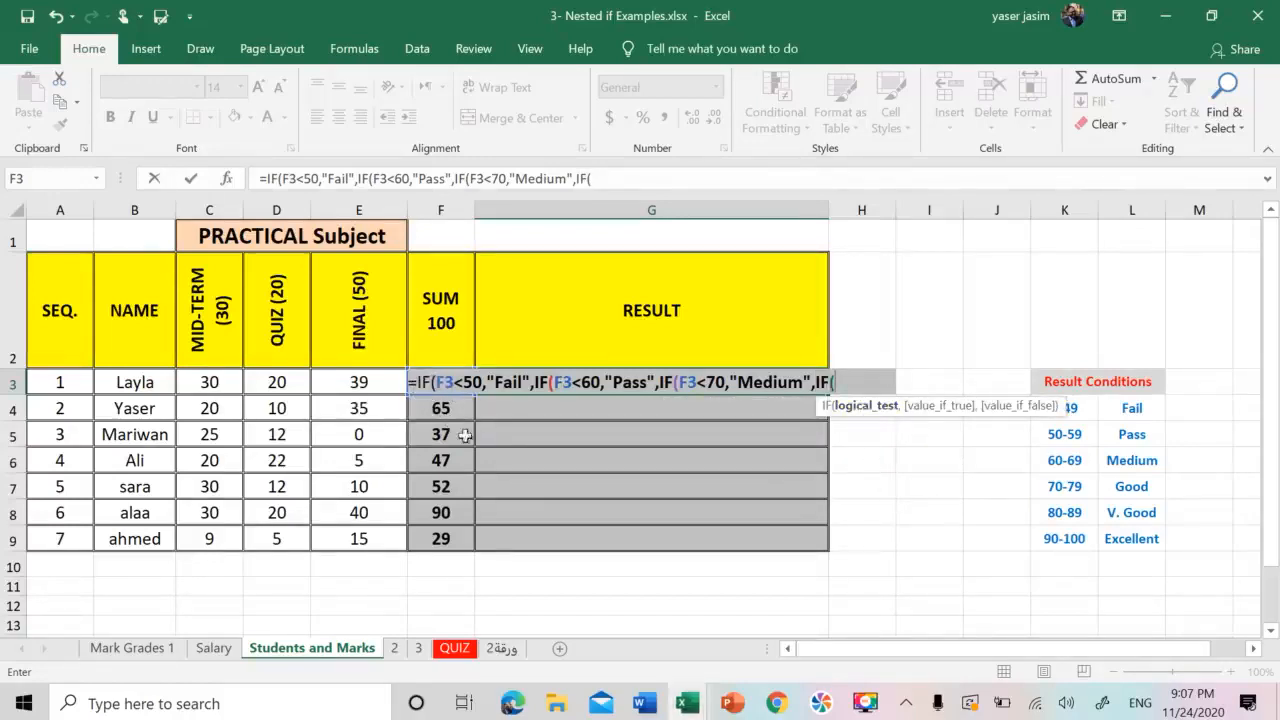
type("f3<80,")
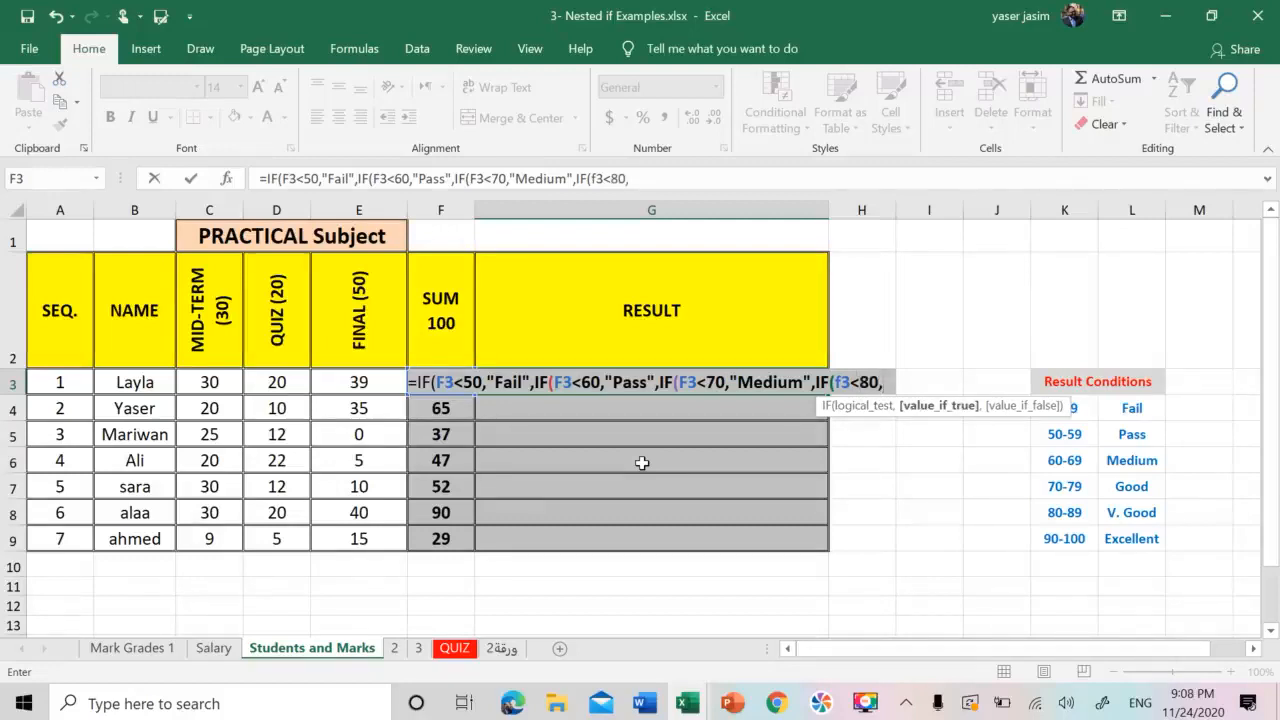
type("\"Good")
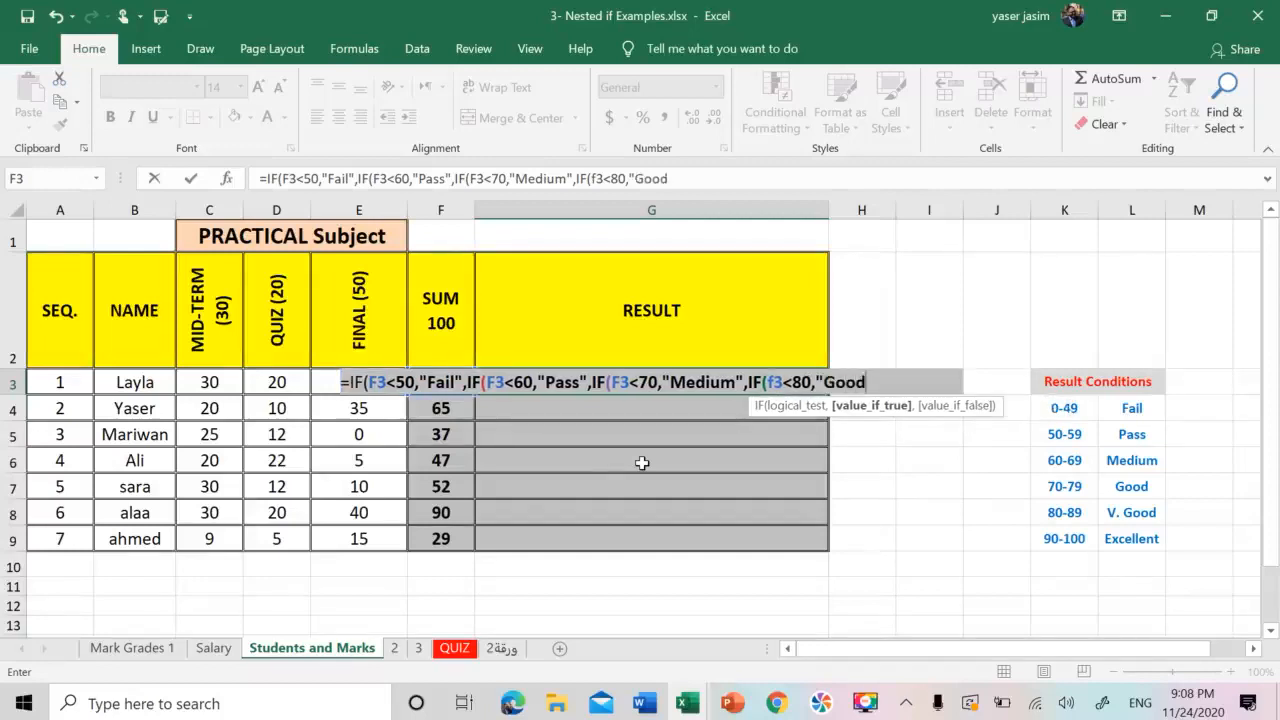
type("\"")
type(",")
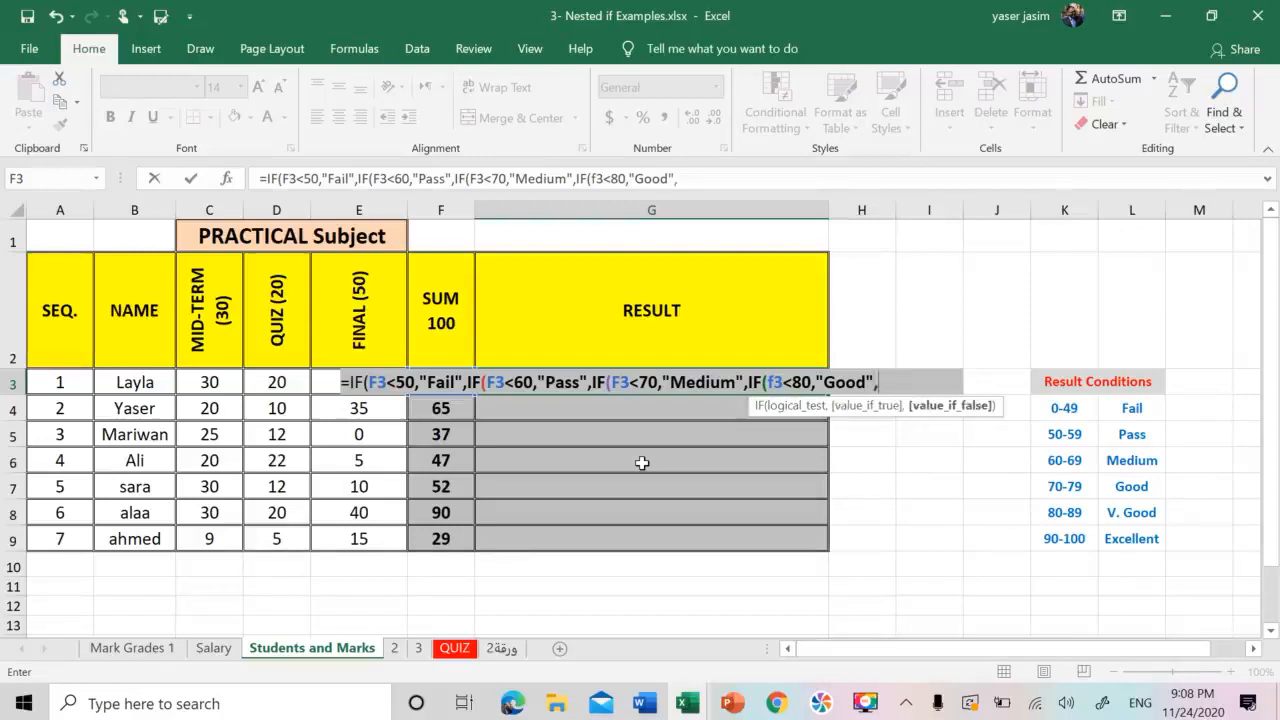
Step: Nest a fifth IF in the G3 formula that tests F3<90 and returns "V. Good" when true
type("if")
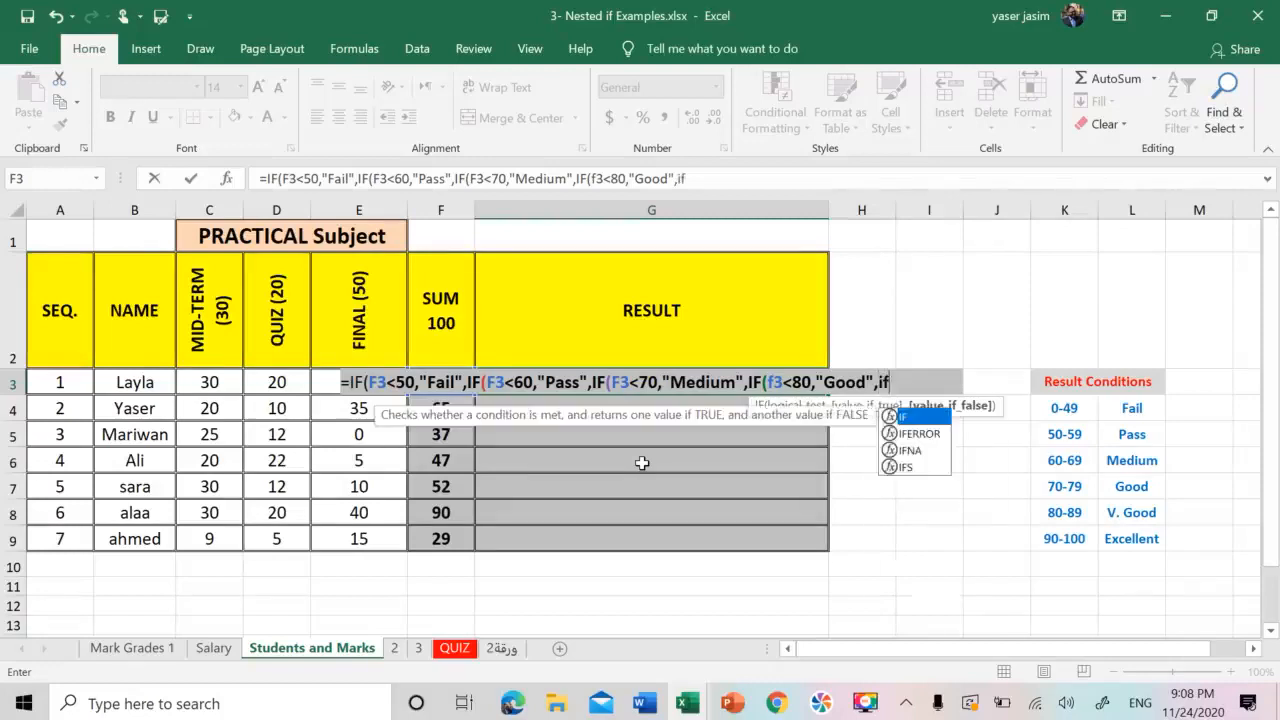
key("Tab")
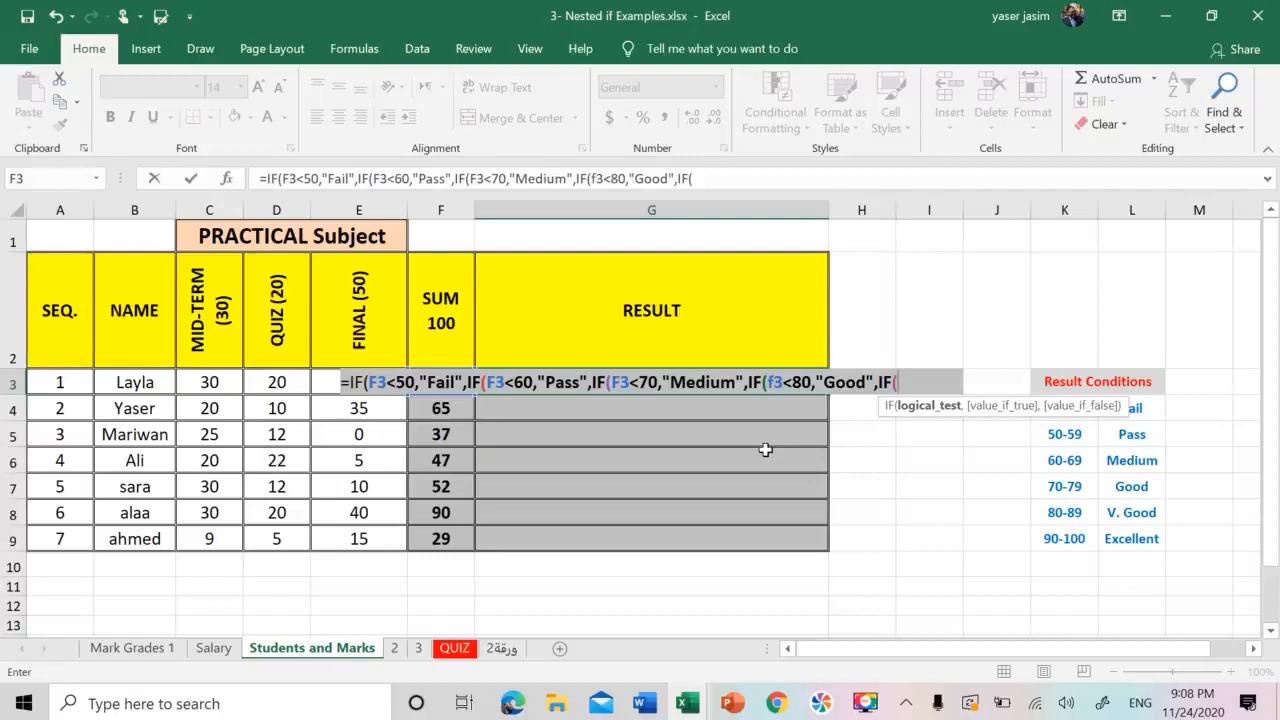
type("f3<90")
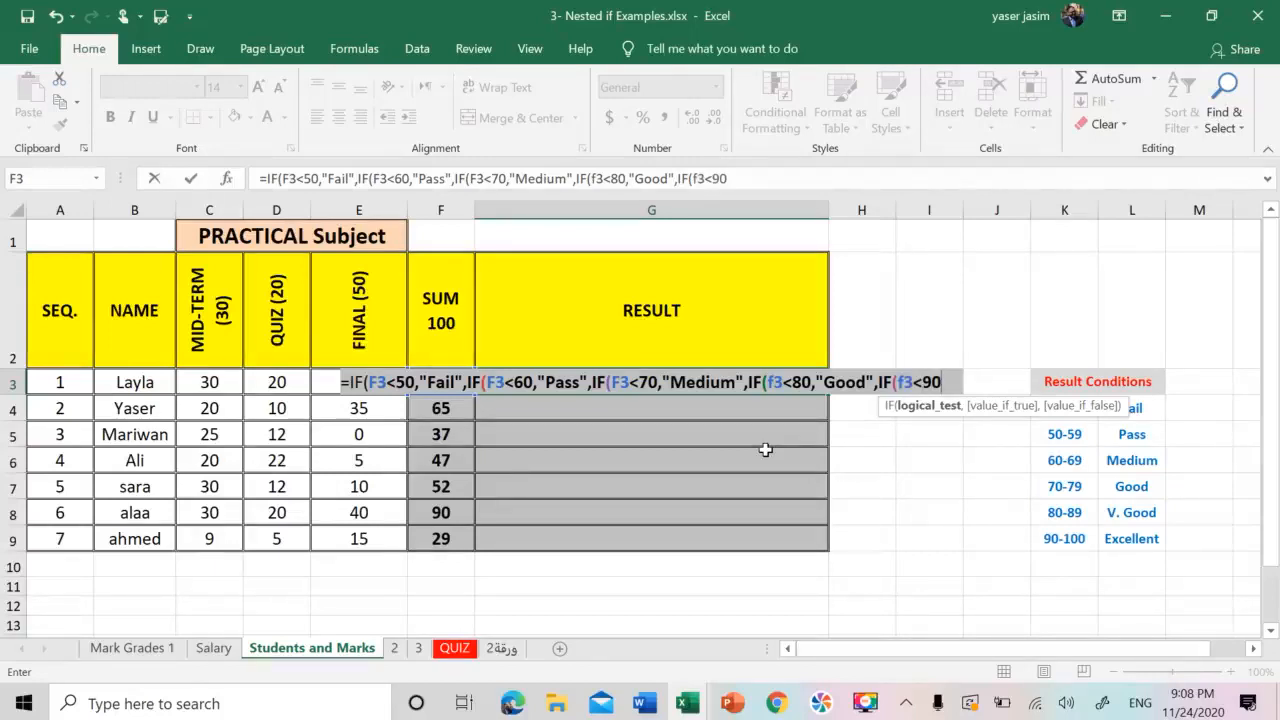
type(",")
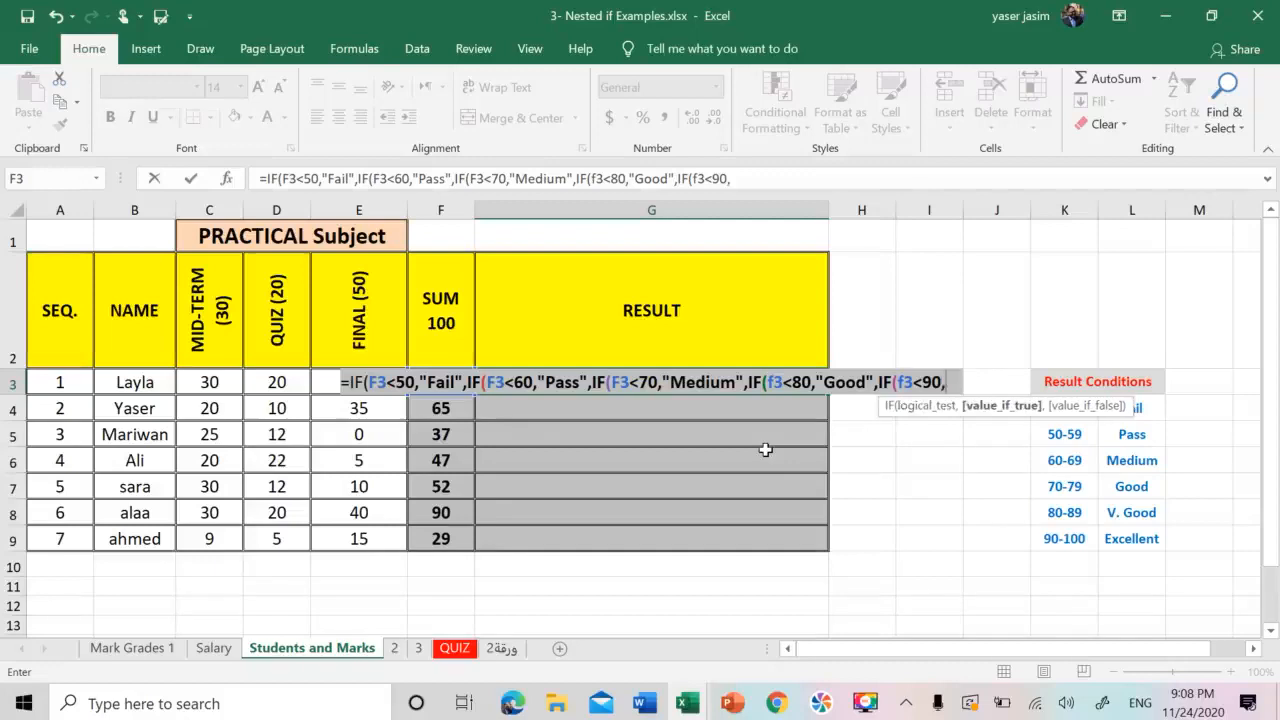
type("\"V")
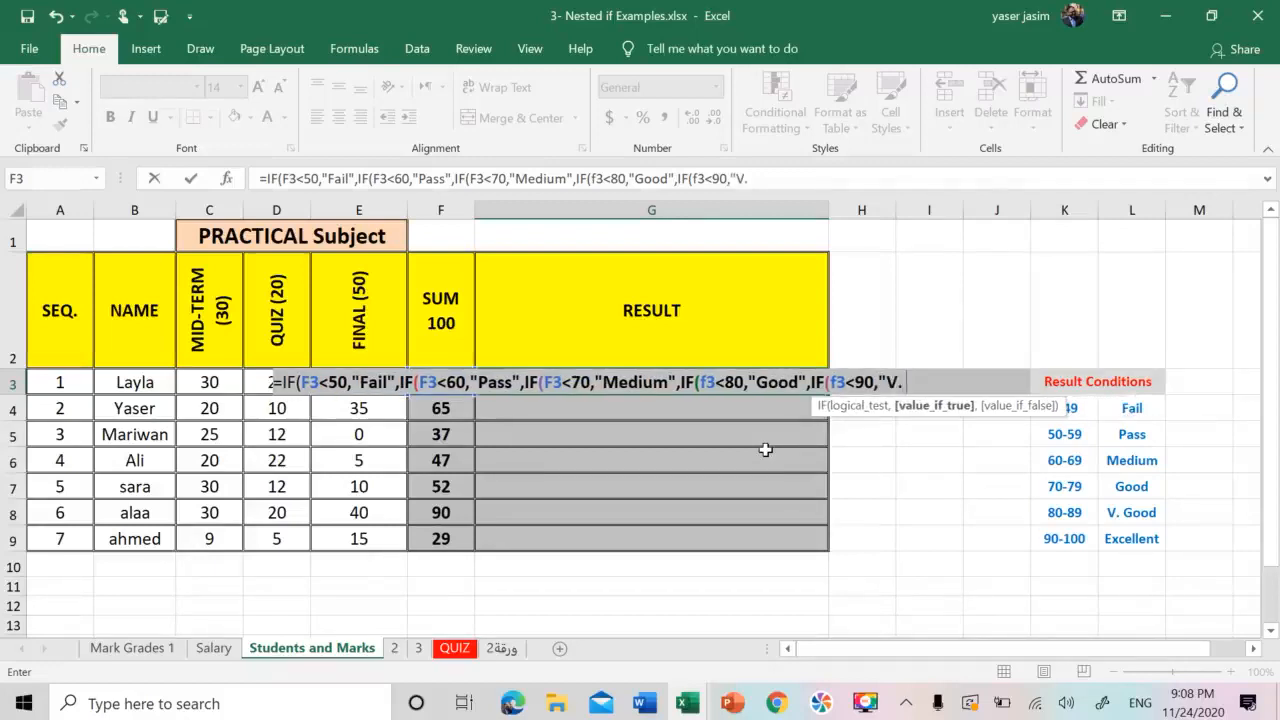
type(". Good\",")
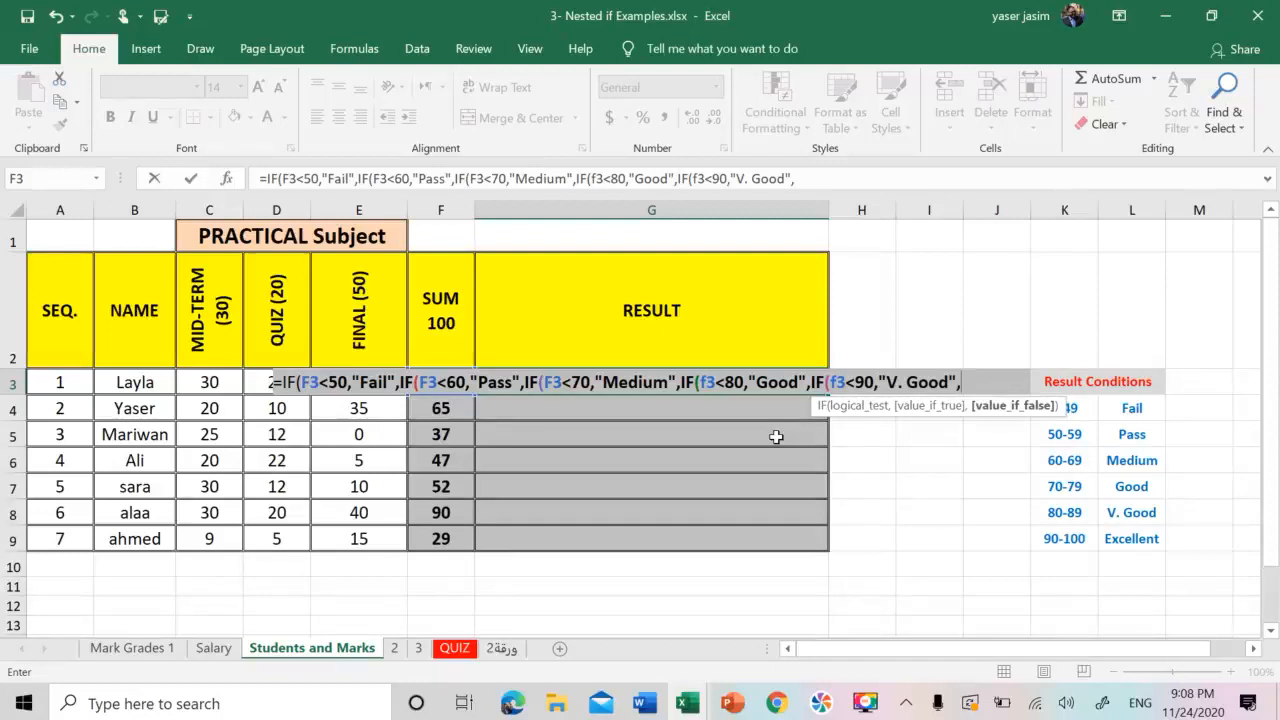
Step: Finish the G3 formula with "Excellent" as the last false value, close all five IFs and enter it
type("Excelle")
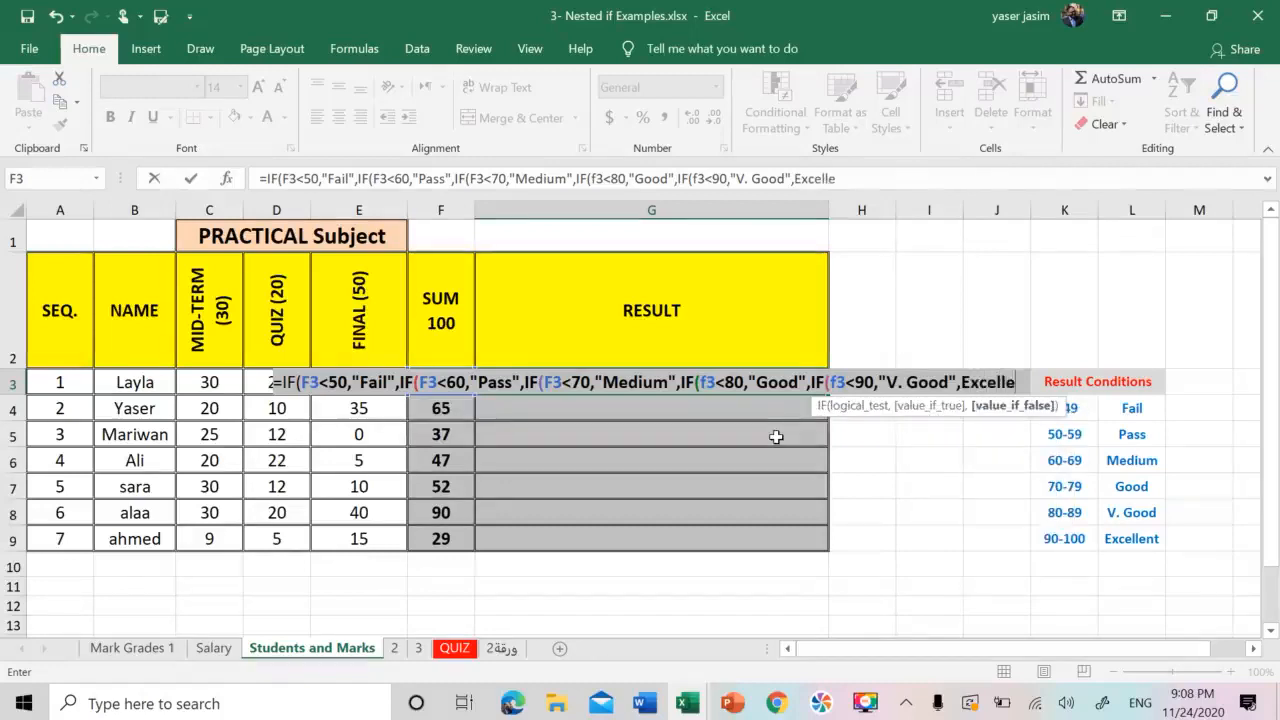
type("nt")
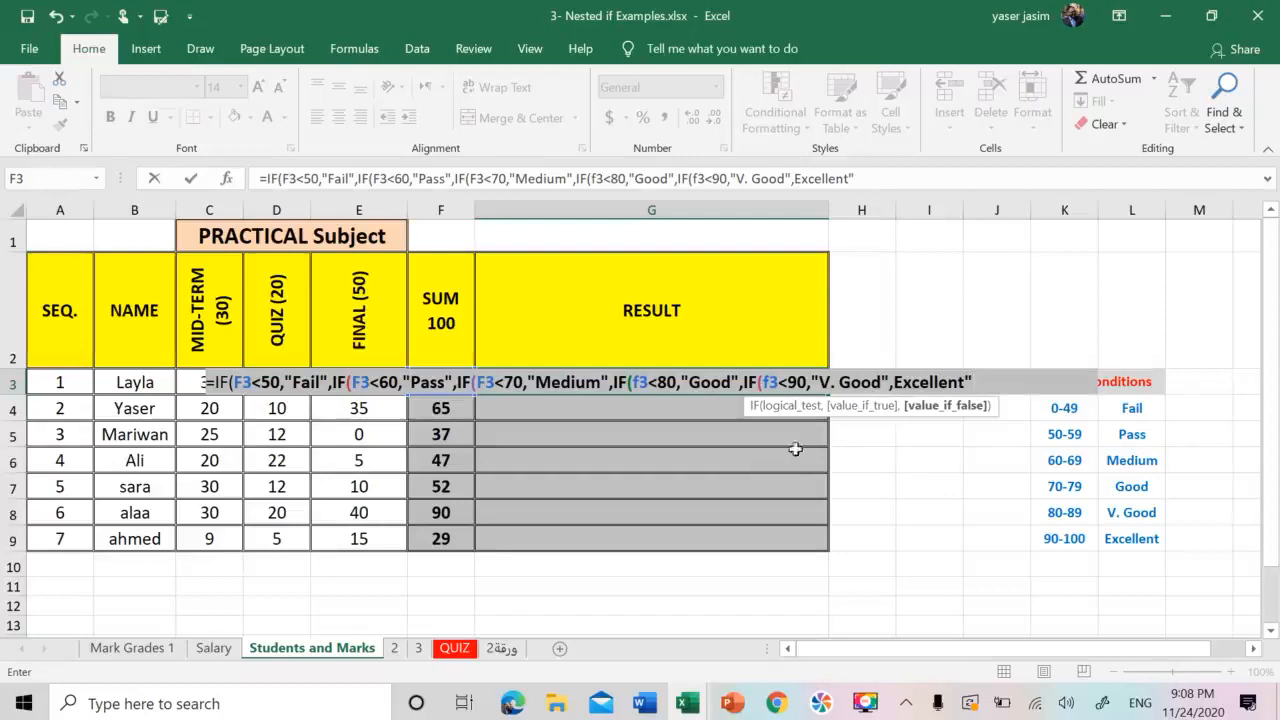
left_click(896, 384)
type("\"")
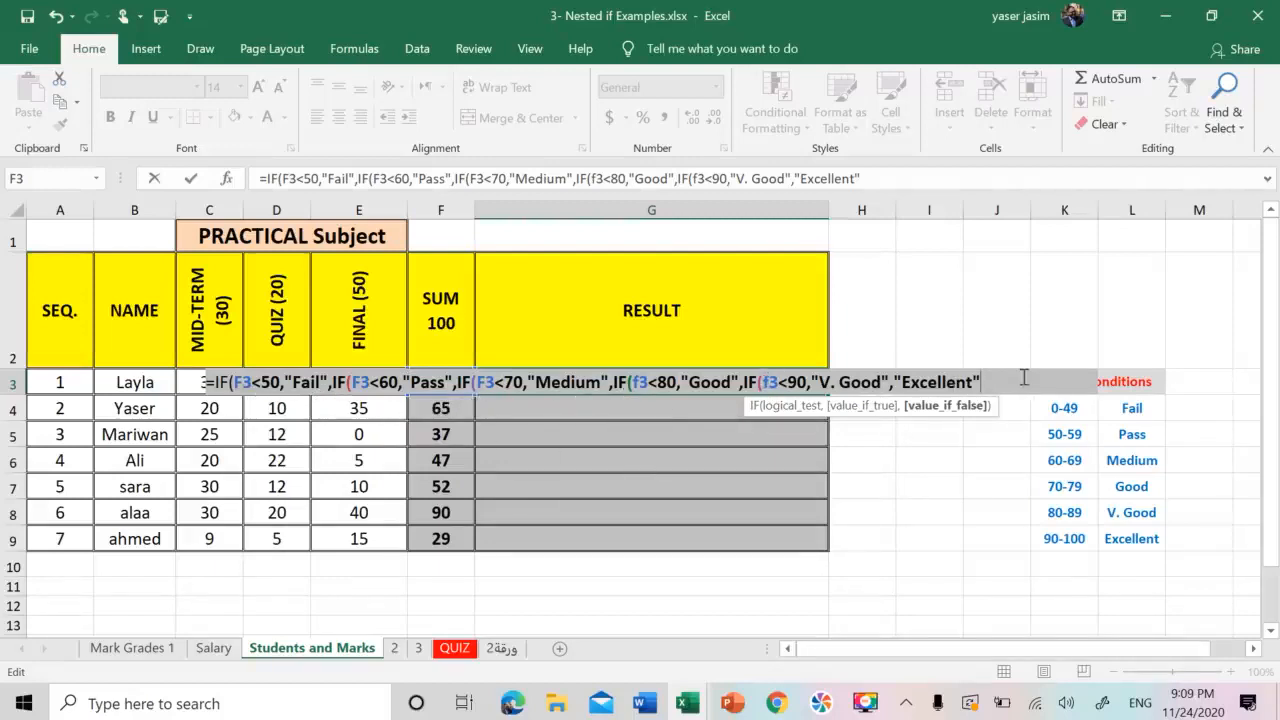
type("))))")
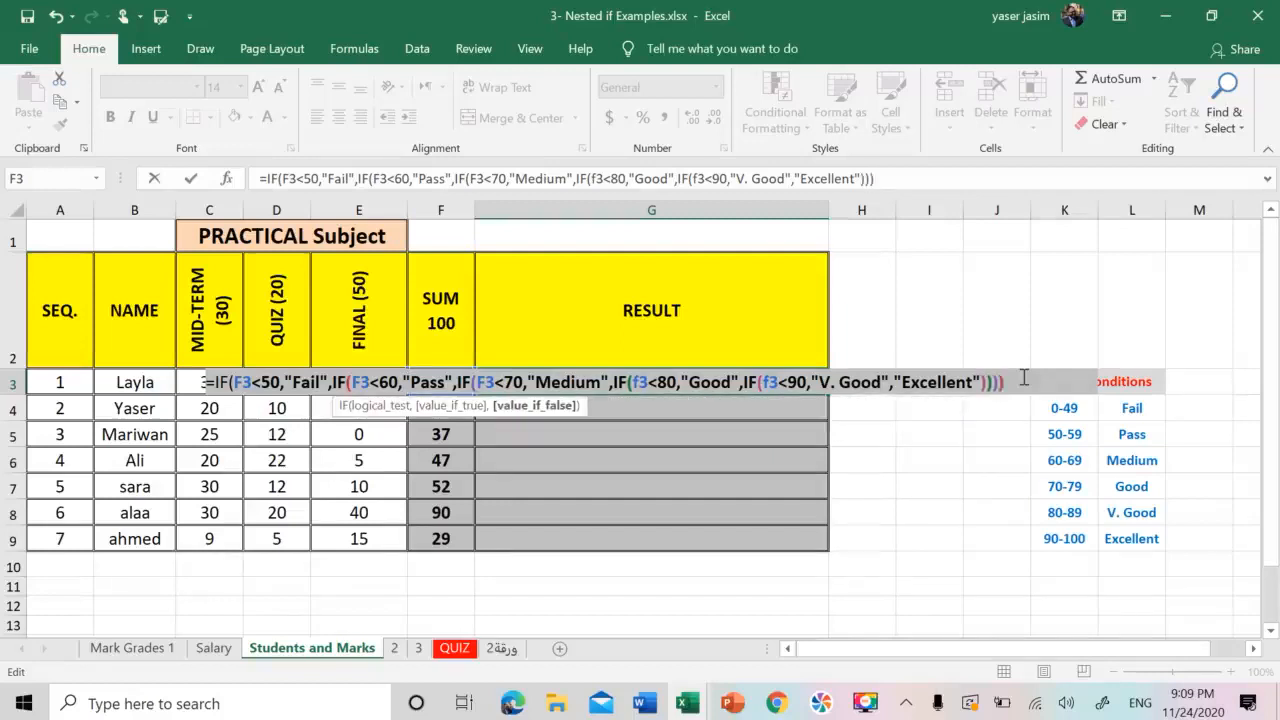
type("))")
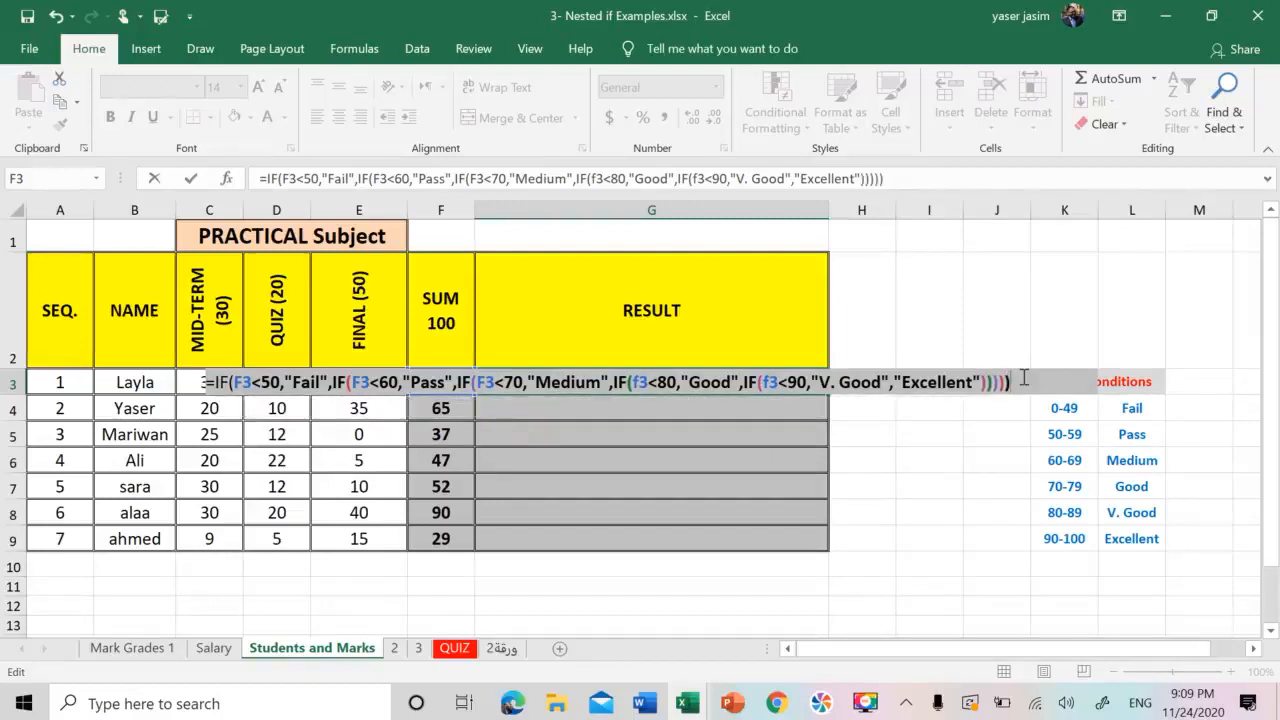
key("Return")
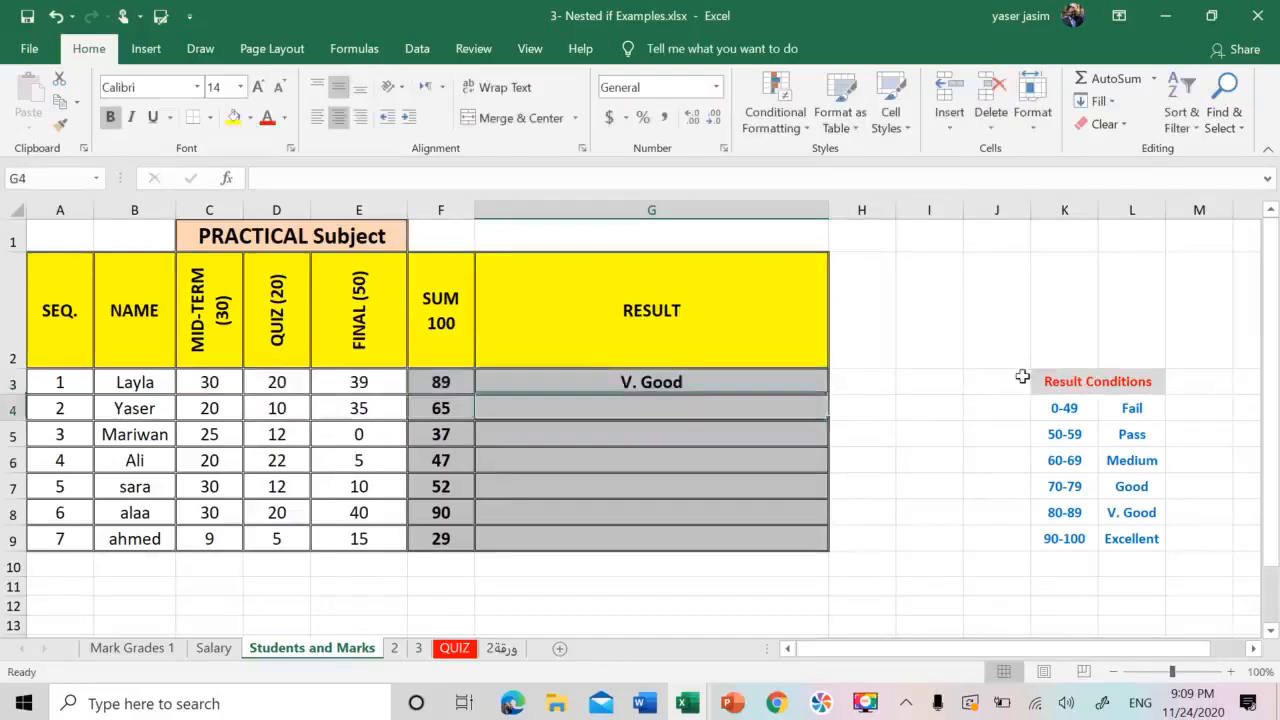
Step: Fill the G3 grade formula down through G9 and check the grades against the totals in column F
left_click(743, 386)
double_click(828, 394)
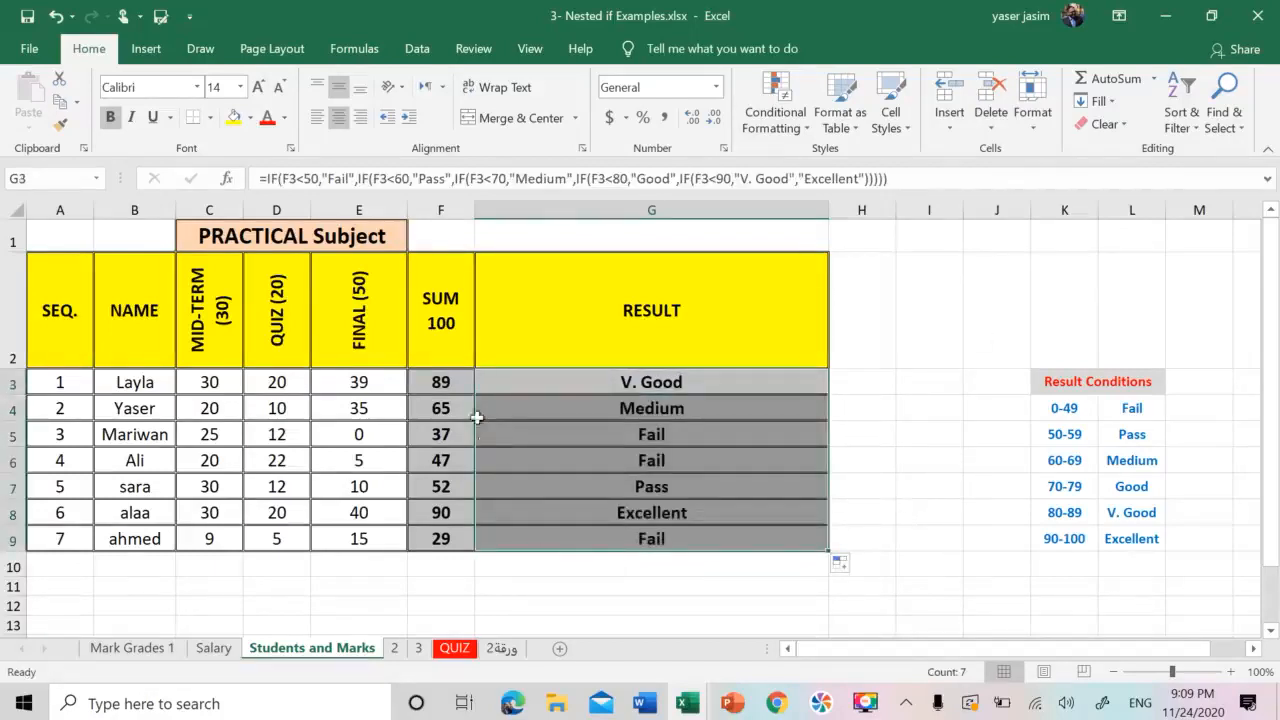
left_click(449, 494)
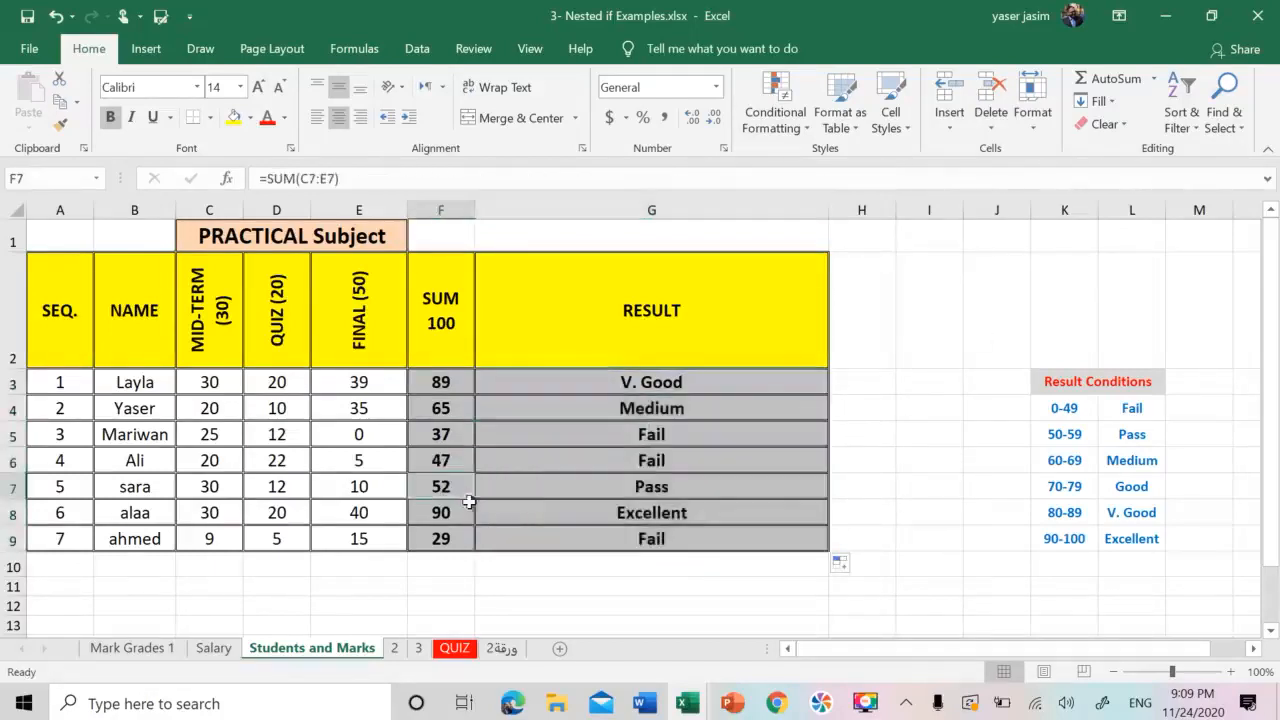
key("Down")
left_click(447, 409)
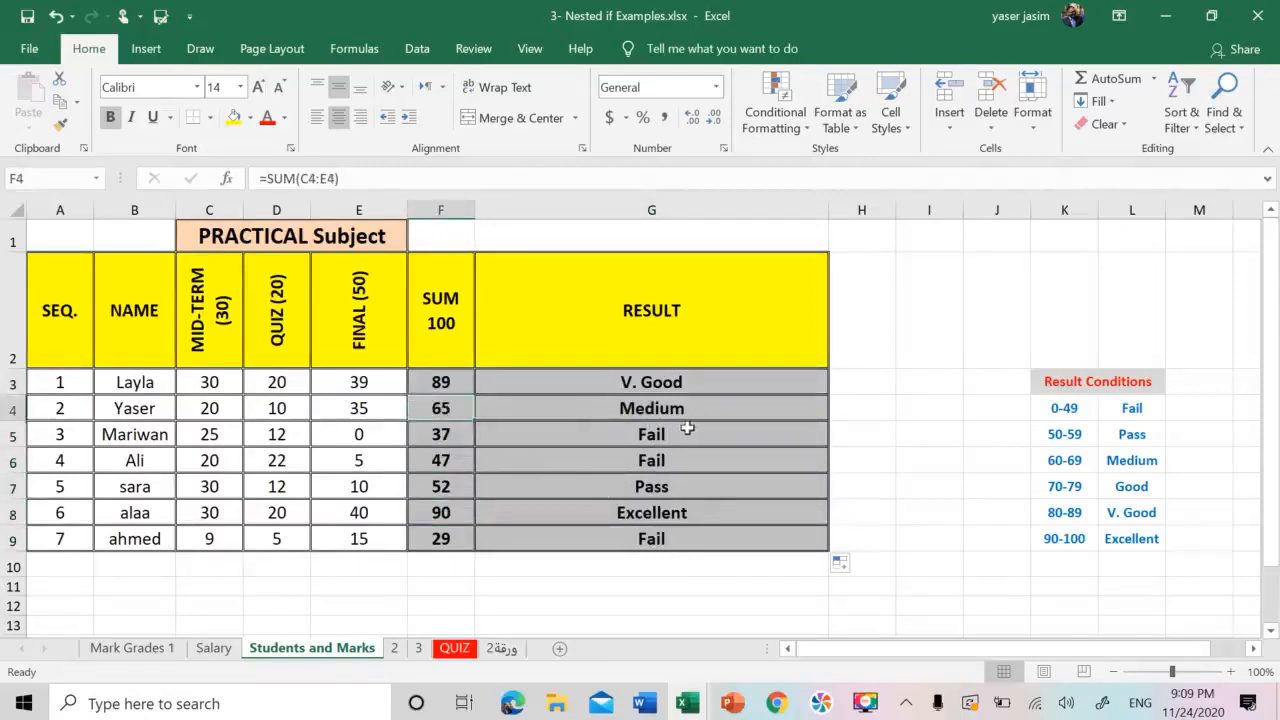
left_click(440, 540)
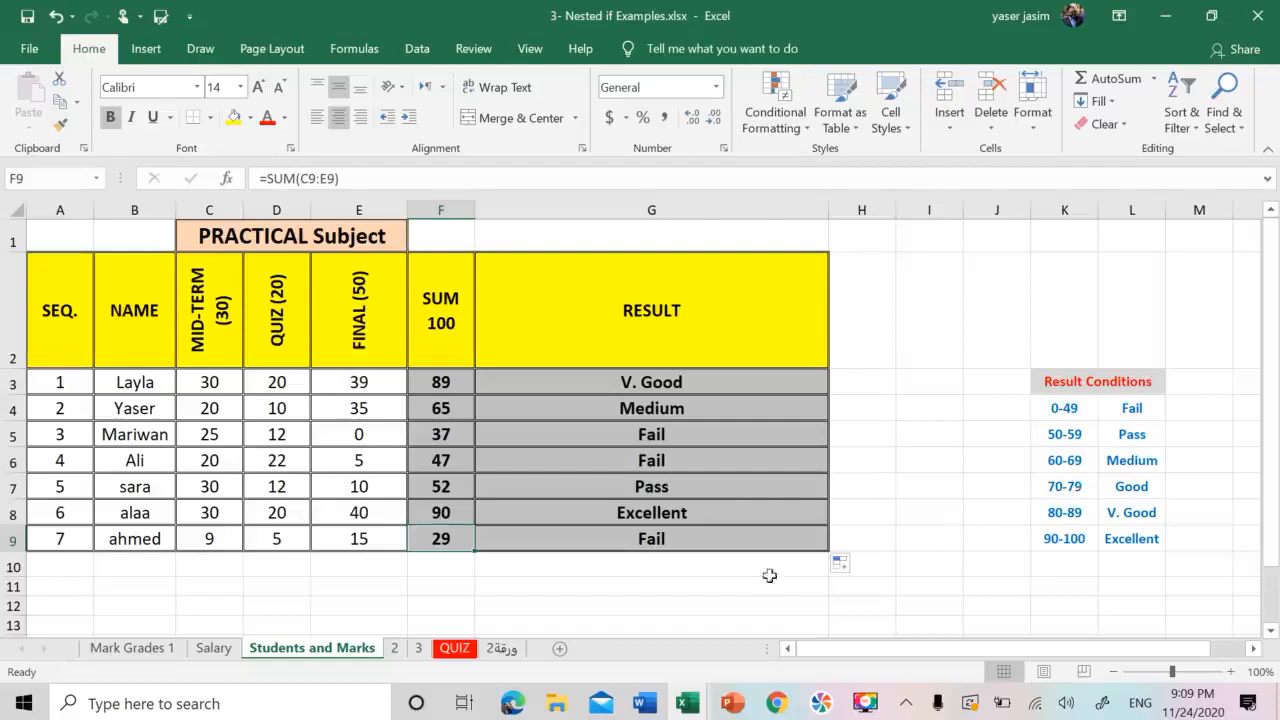
Step: Review the Salary sheet, the bank bonus formula in D6 on sheet 2, and the seller commission exercise on sheet 3
left_click(214, 648)
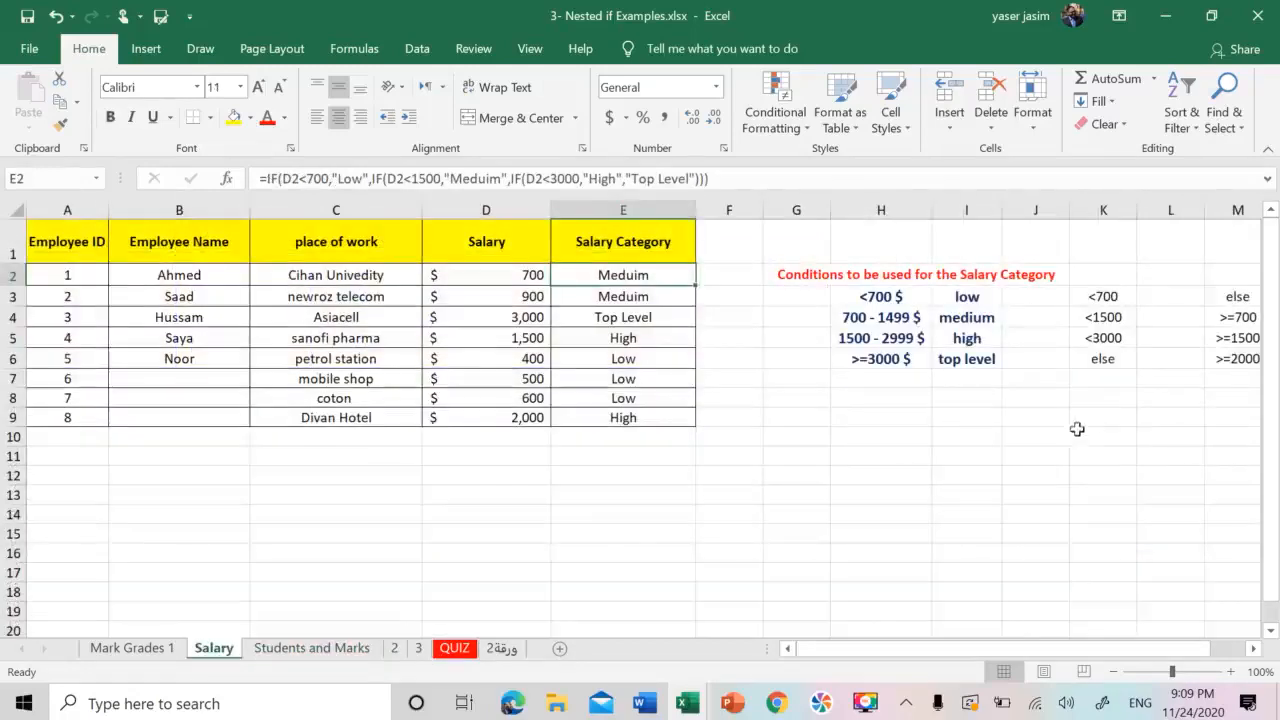
left_click(394, 648)
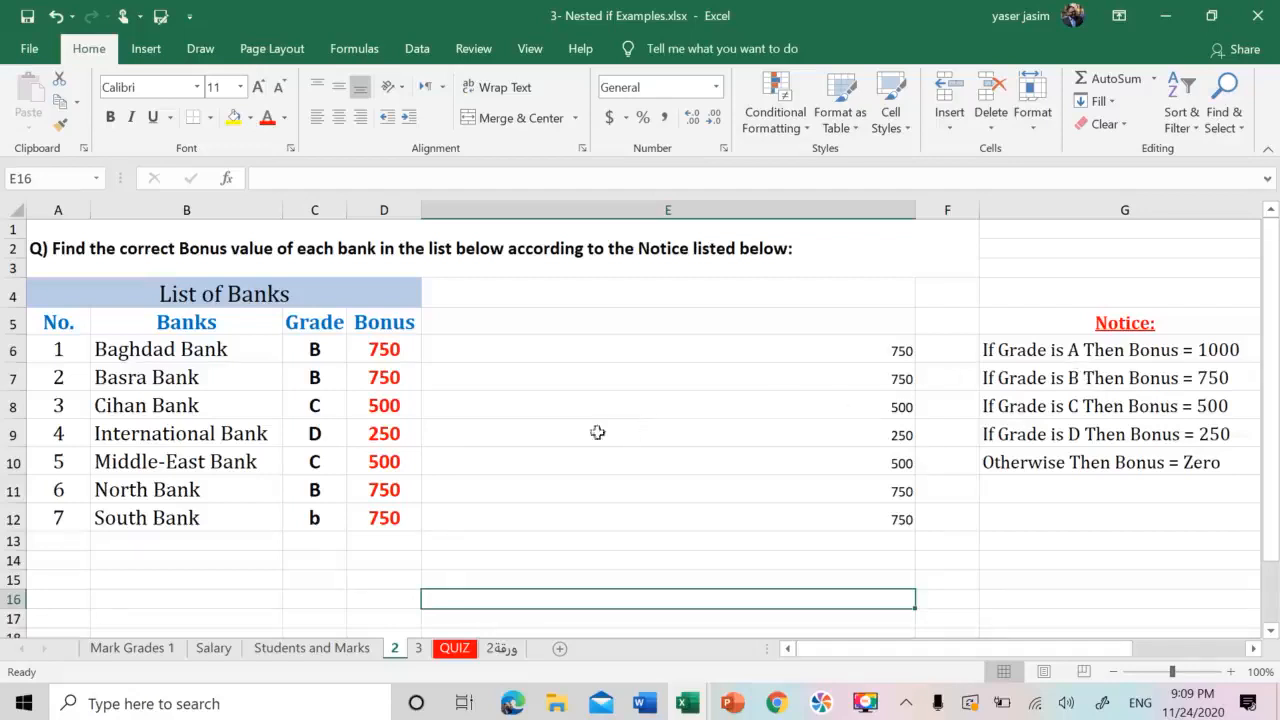
left_click(366, 349)
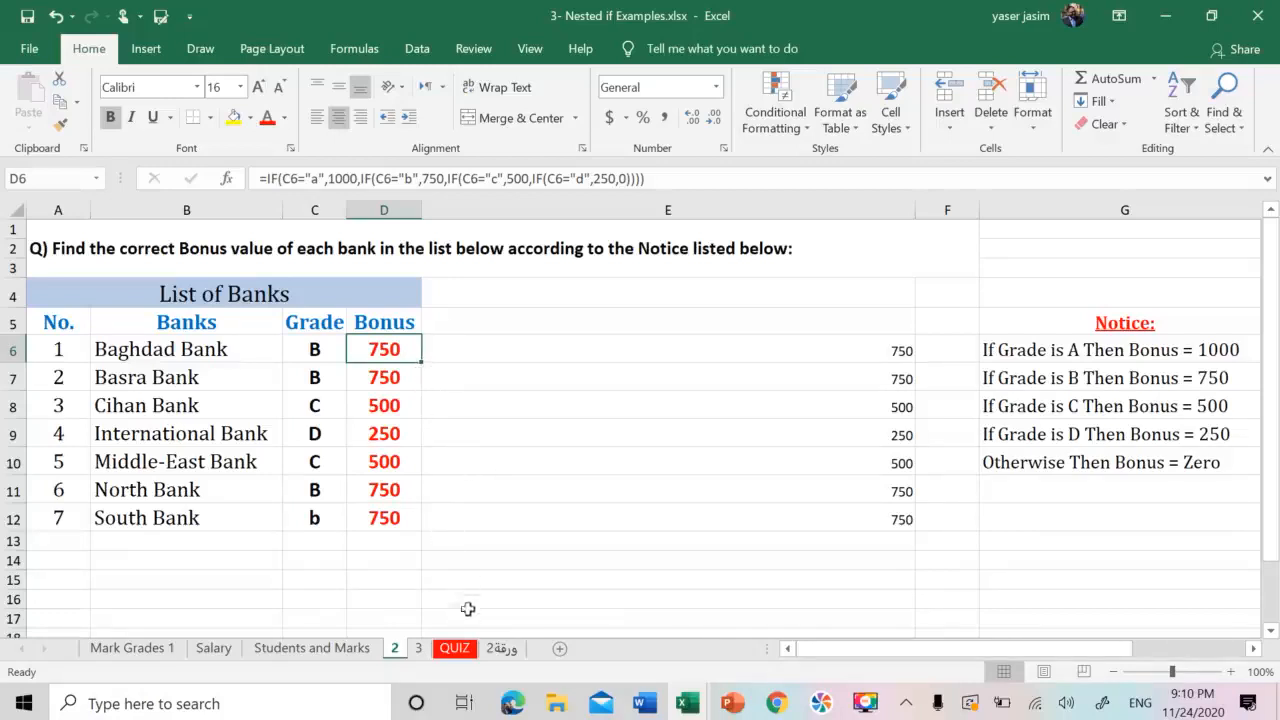
left_click(418, 648)
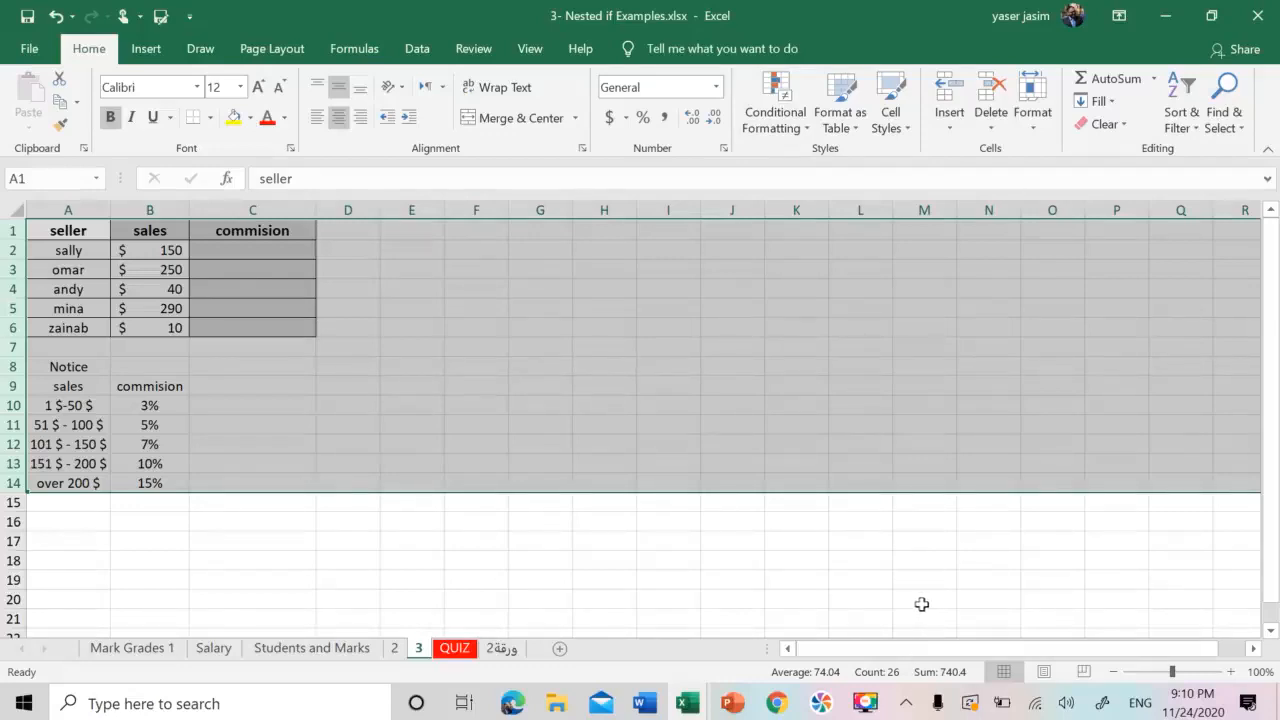
left_click(865, 703)
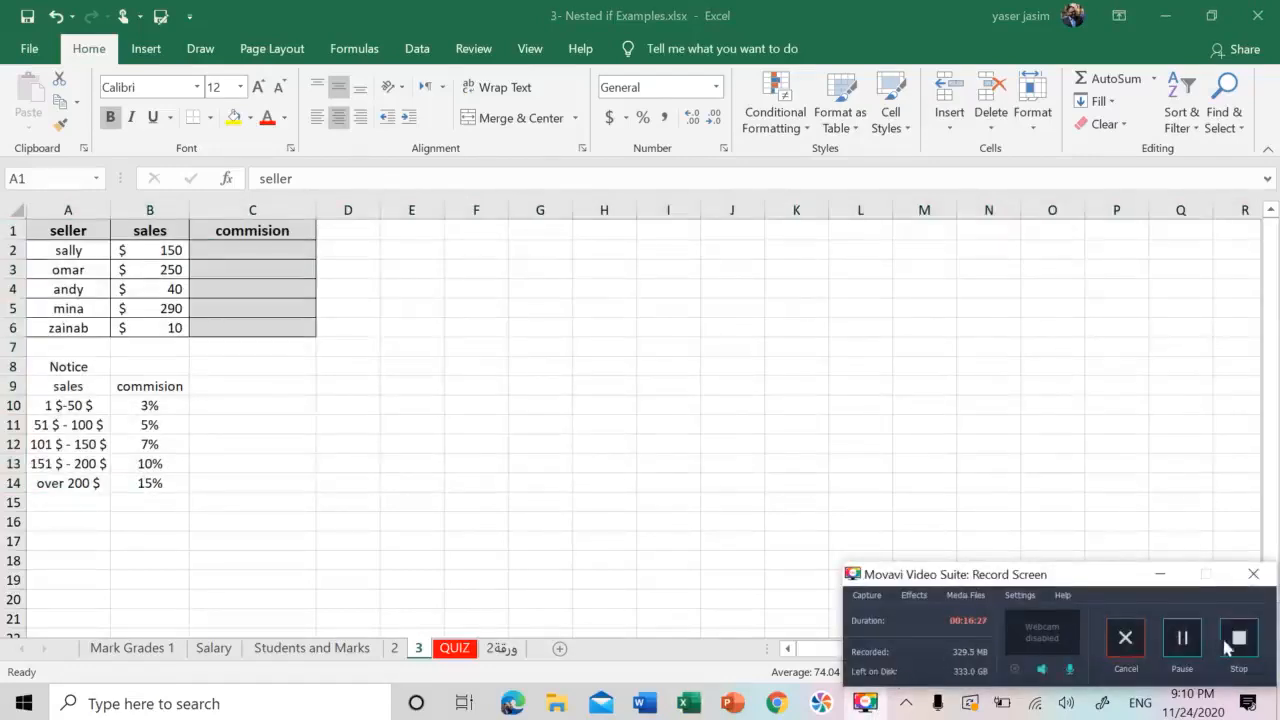
left_click(1238, 638)
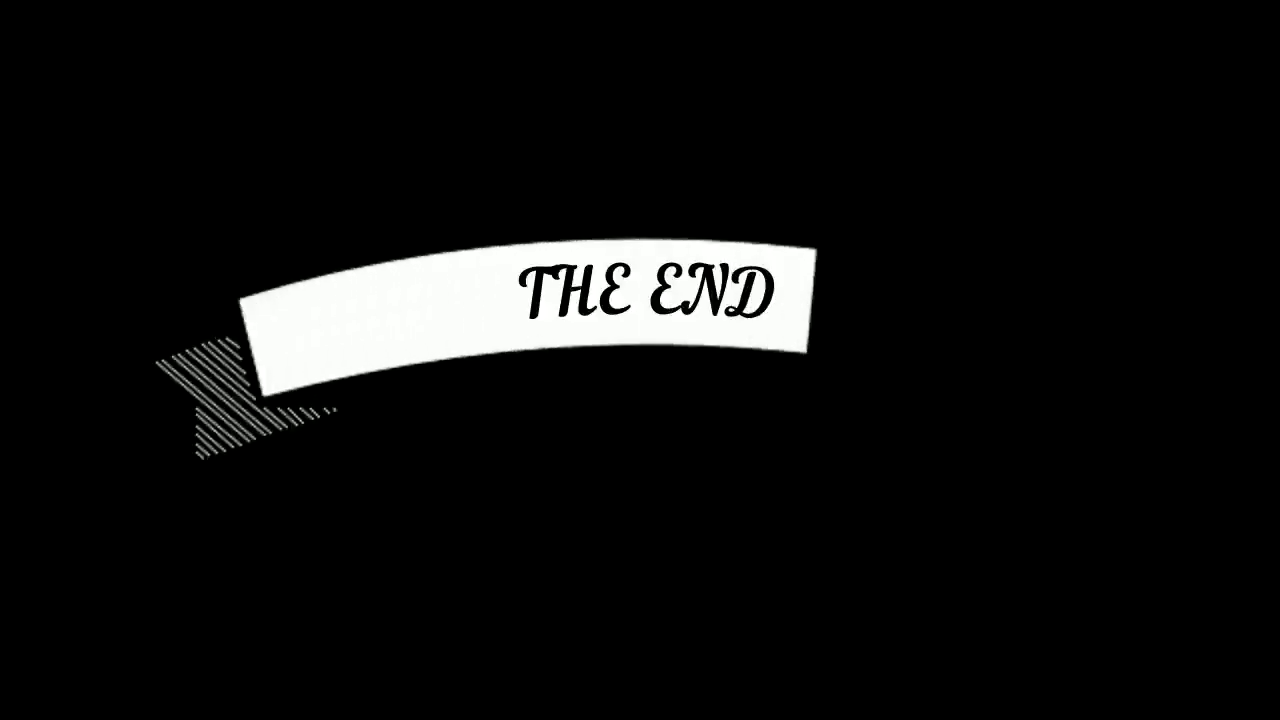